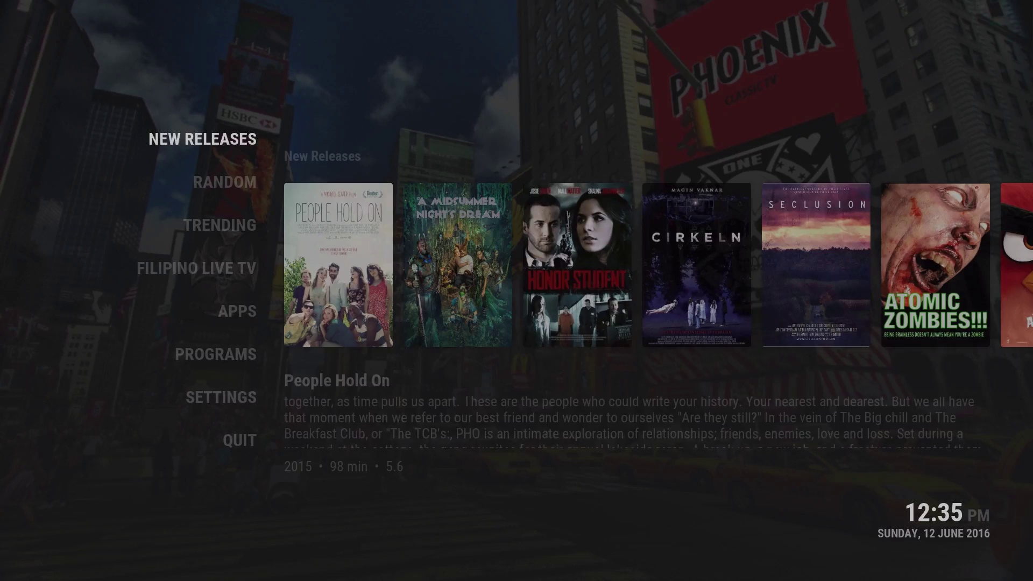
- Browse five movies along the New Releases row
key(Right)
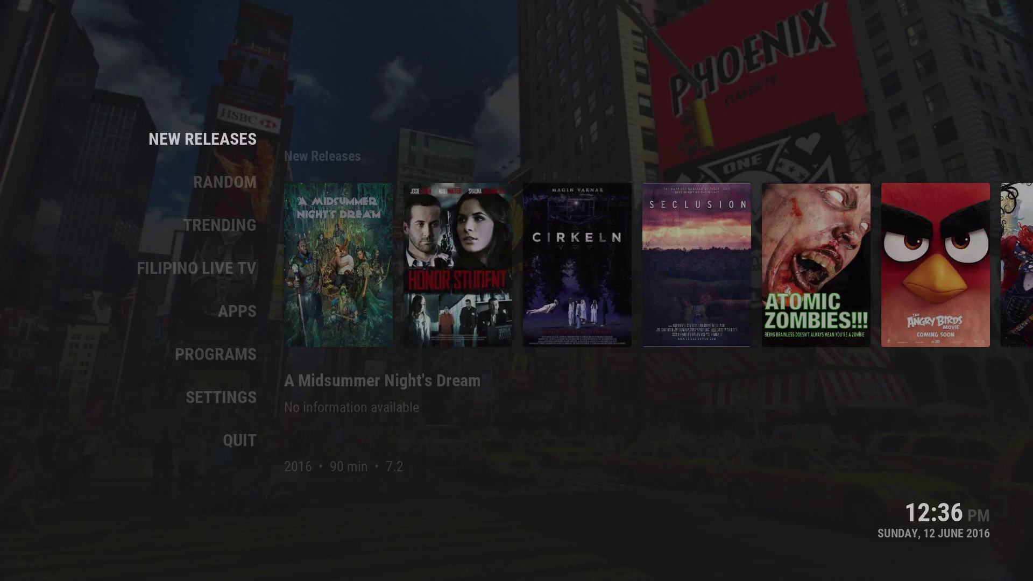
key(Right)
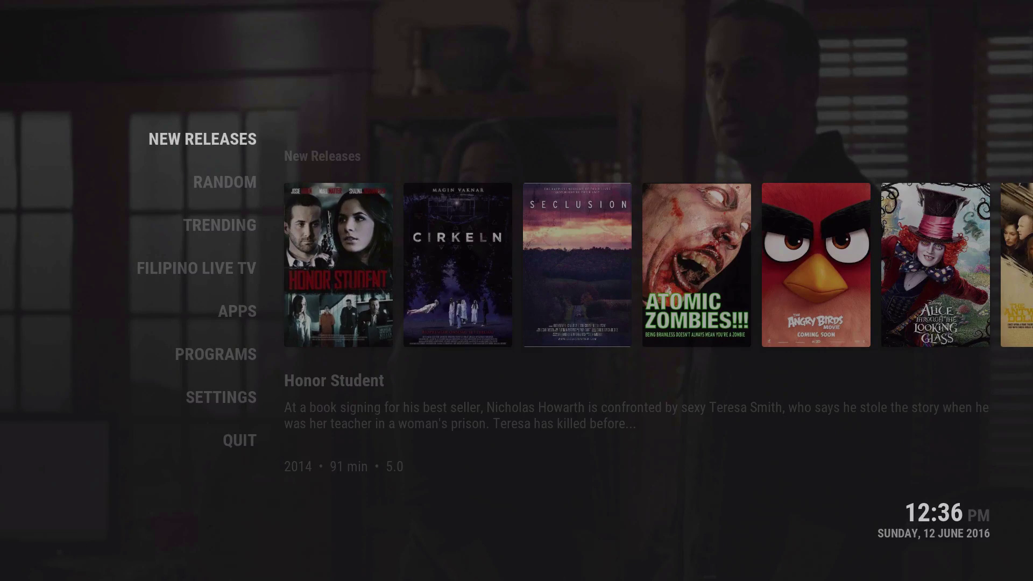
key(Right)
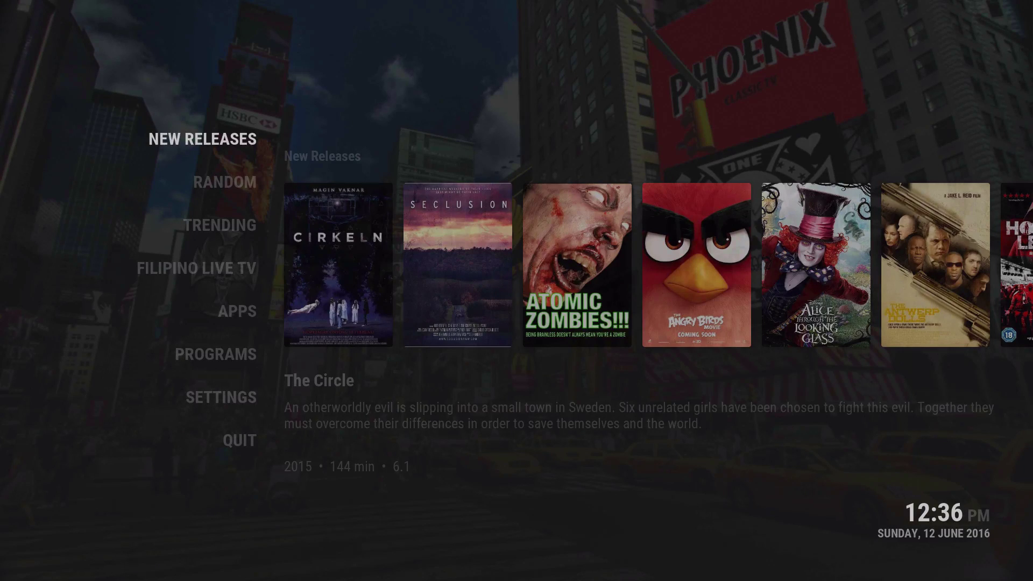
key(Right)
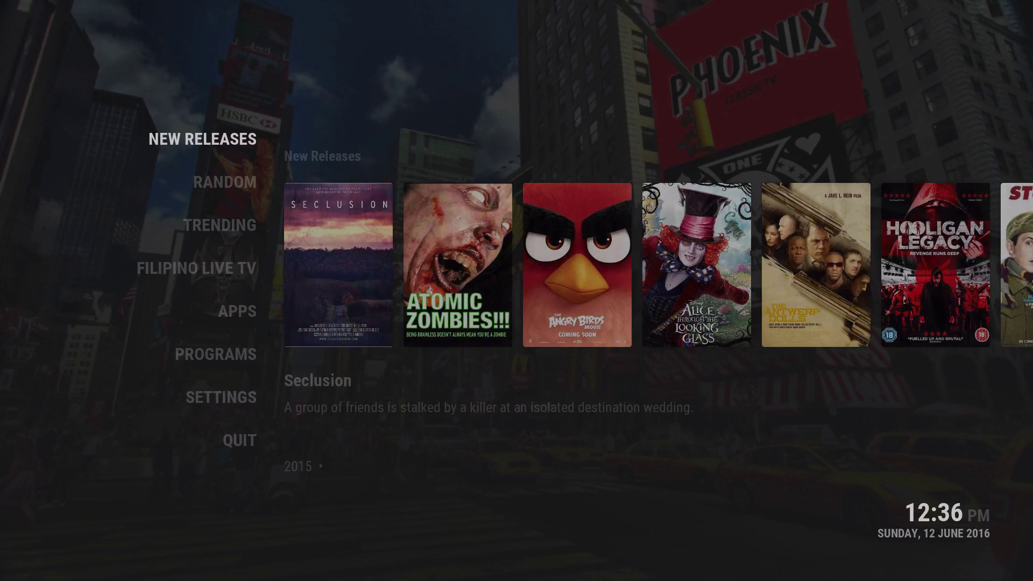
key(Right)
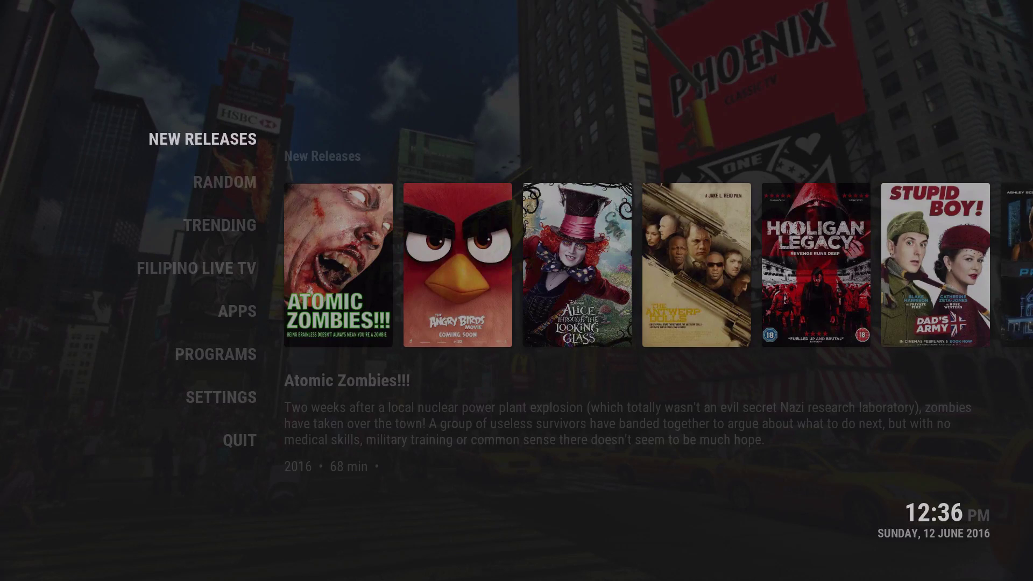
- Peek at the Random and lower home sections, then return to New Releases
key(Down)
key(Up)
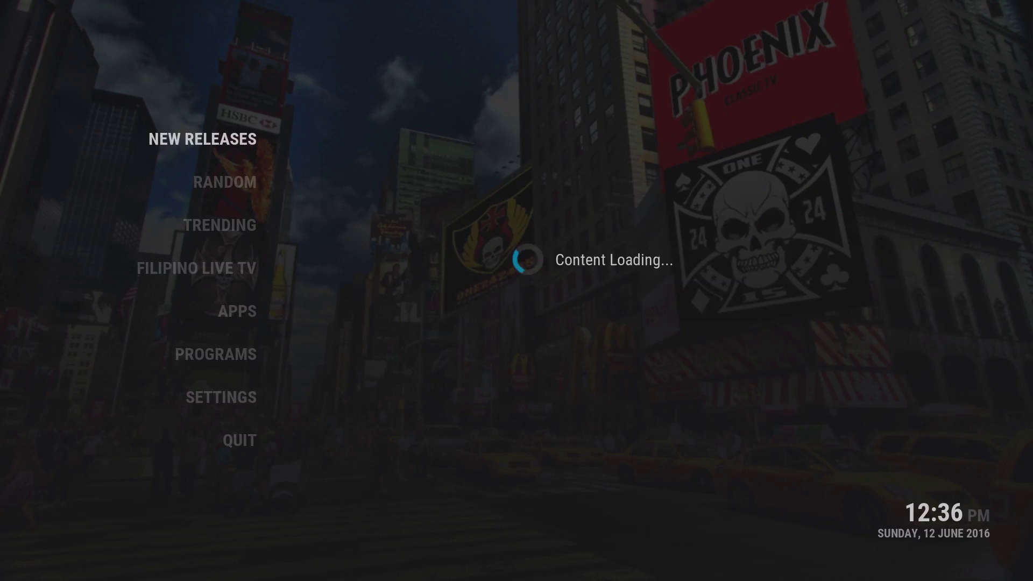
key(Down)
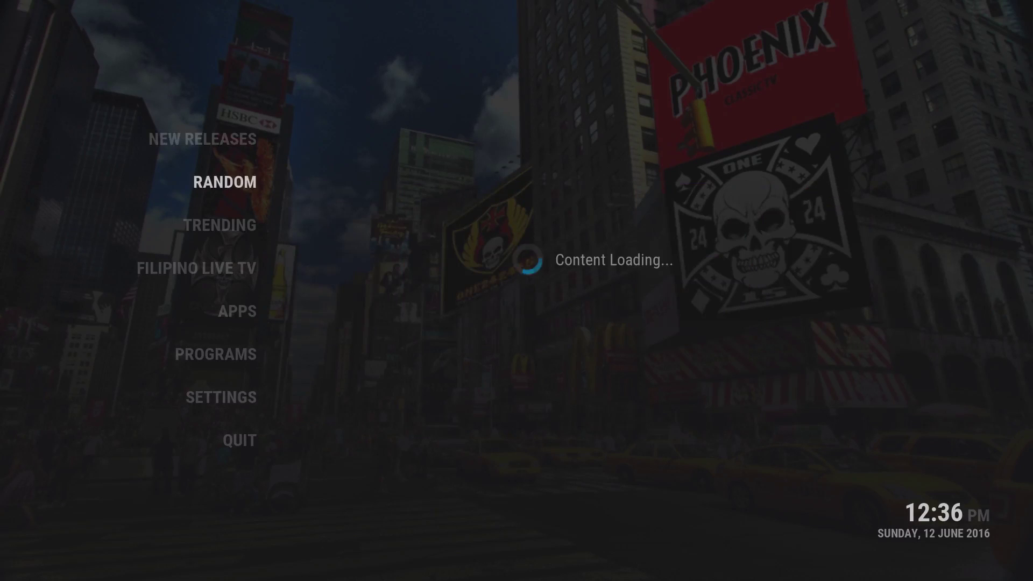
key(Down)
key(Down)
key(Down)
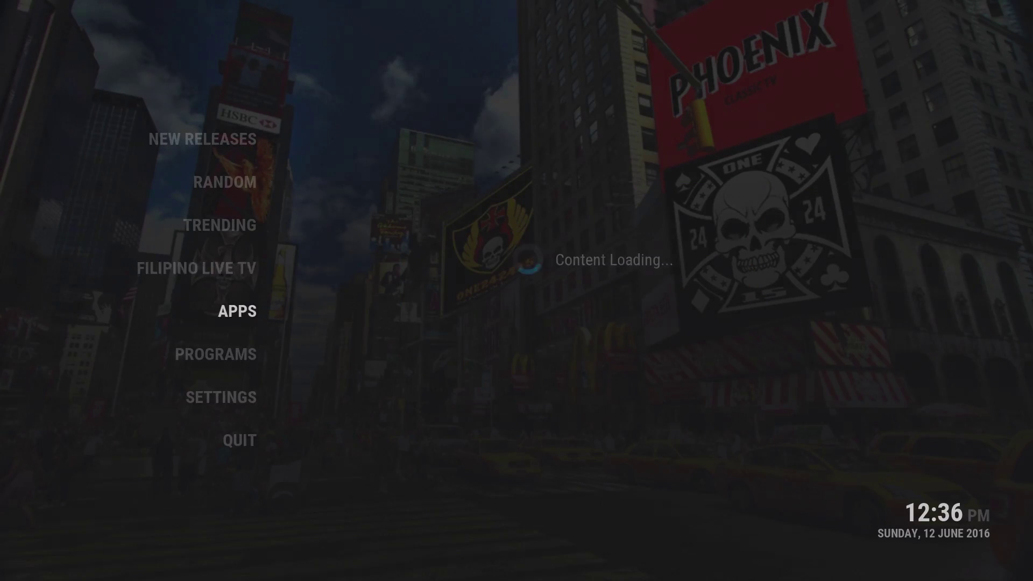
key(Up)
key(Up)
key(Up)
key(Up)
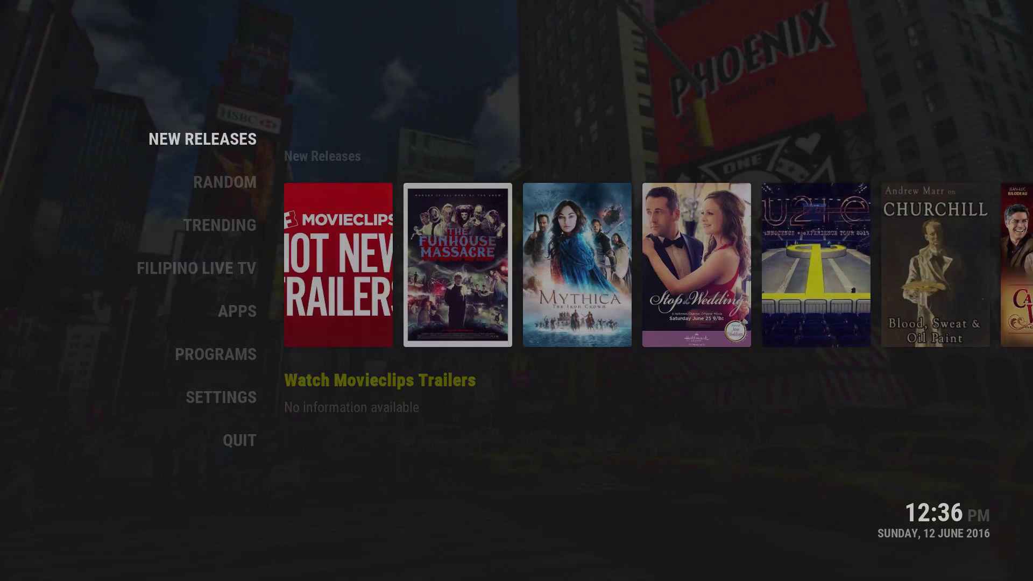
- Jump ahead in New Releases to Eye in the Sky, then step back three movies
key(Right)
key(Right)
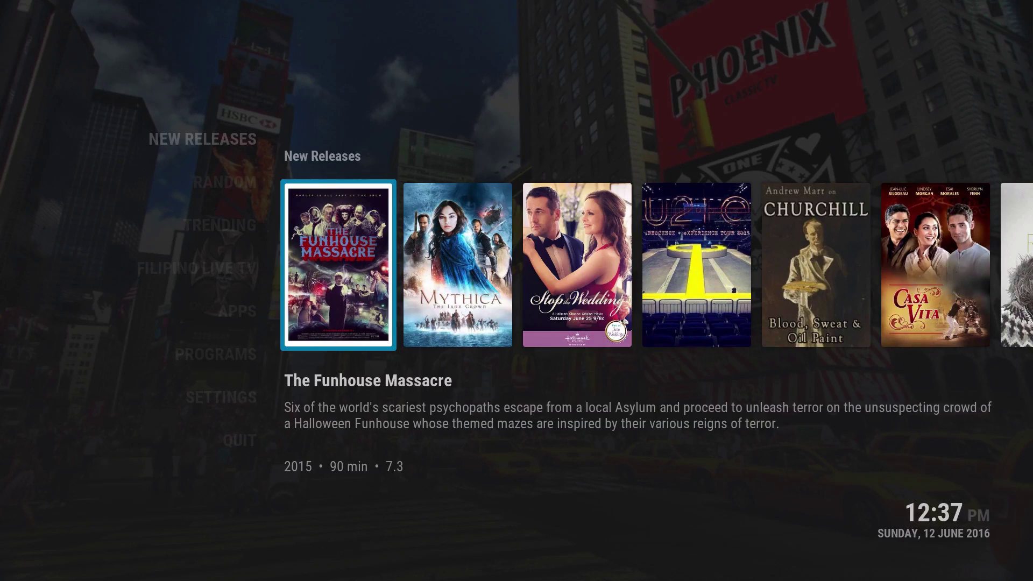
key(Right)
key(Right)
key(Right)
key(Right)
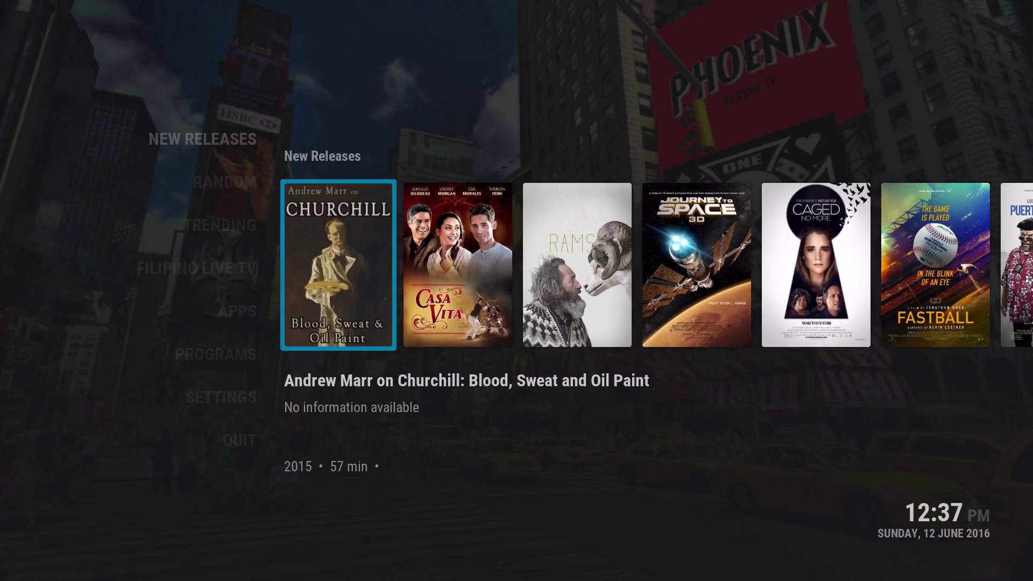
key(Right)
key(Right)
key(Right)
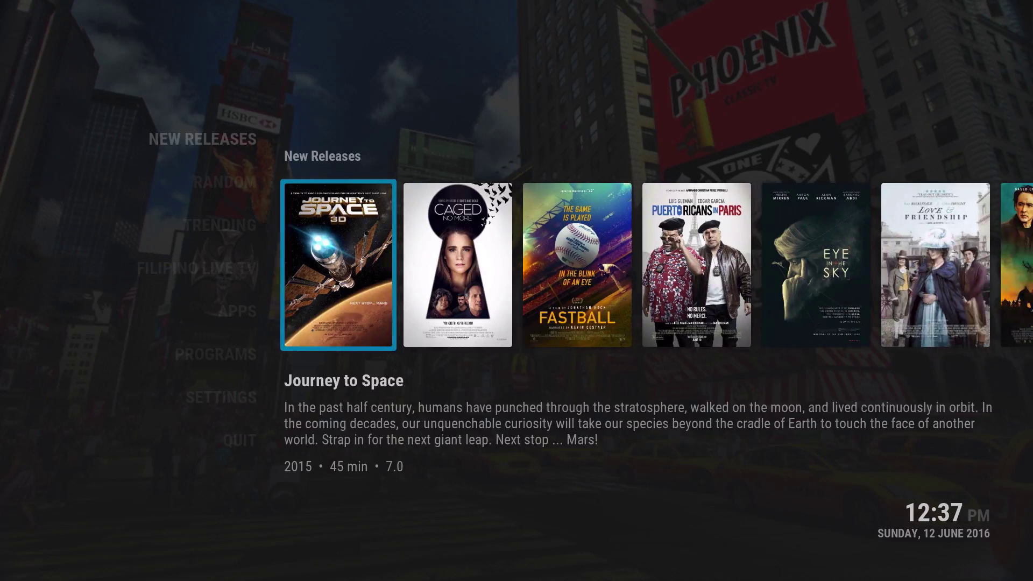
key(Right)
key(Right)
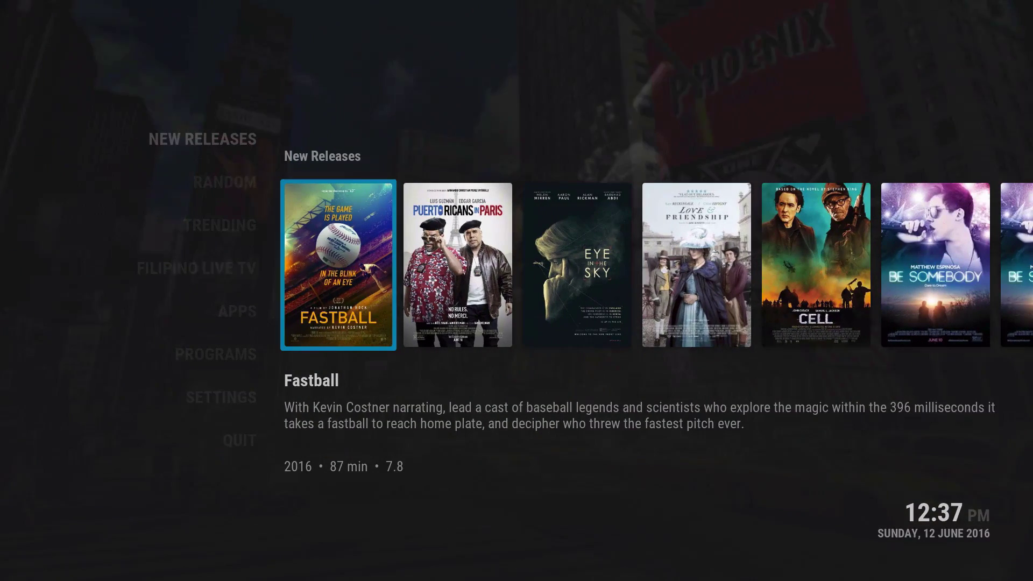
key(Right)
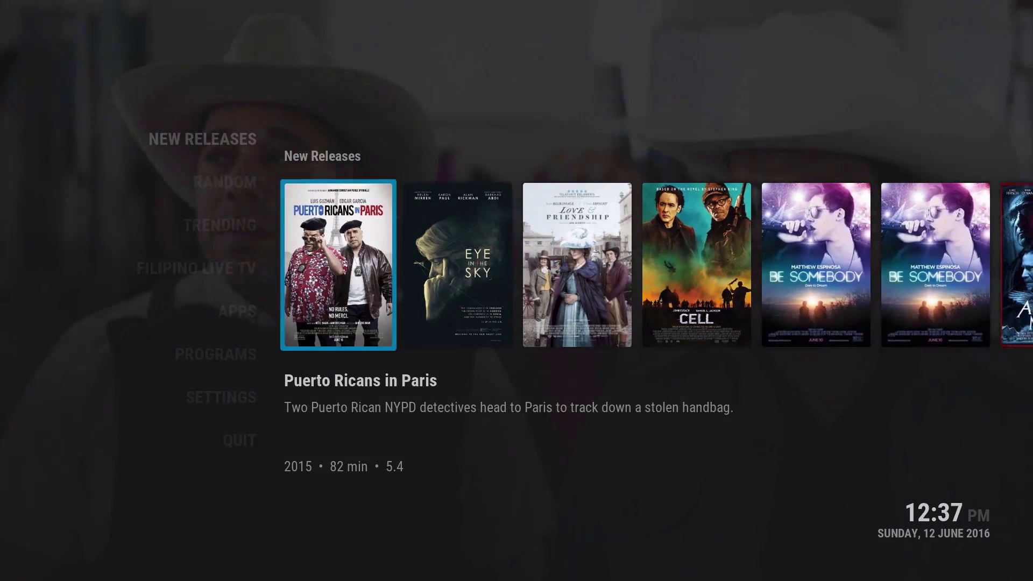
key(Right)
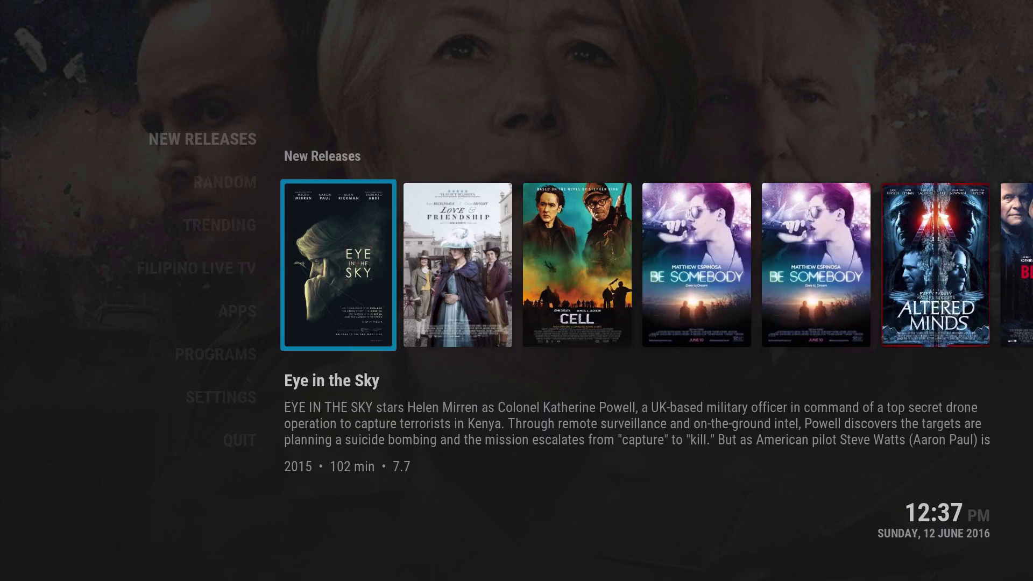
key(Right)
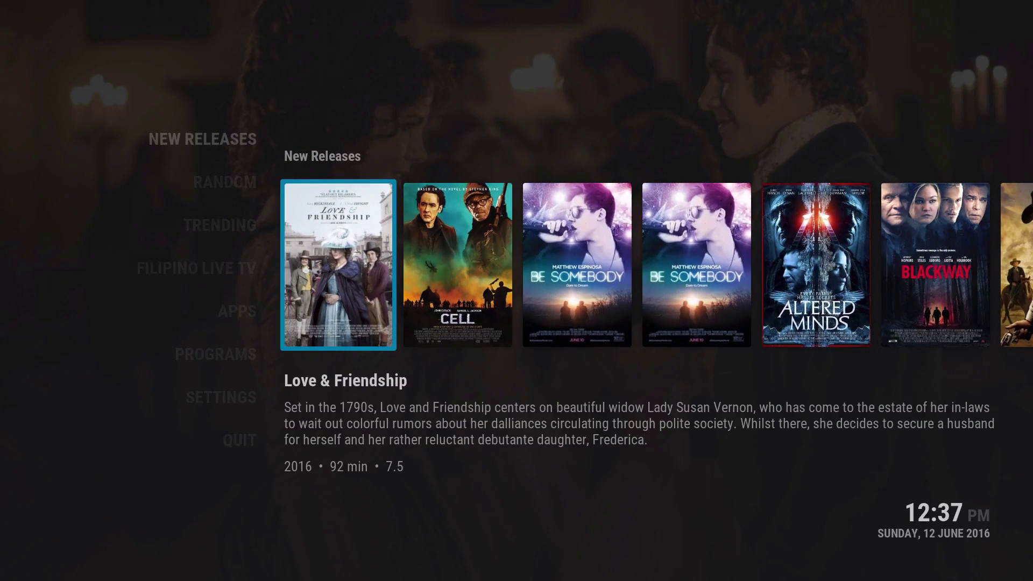
key(Left)
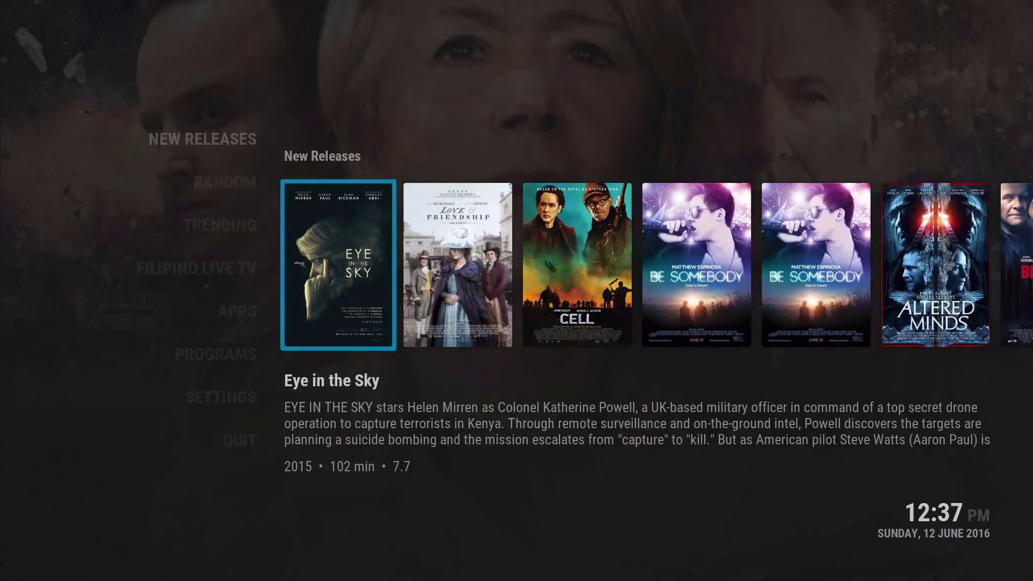
key(Left)
key(Left)
key(Left)
key(Left)
key(Left)
key(Left)
key(Left)
key(Left)
key(Left)
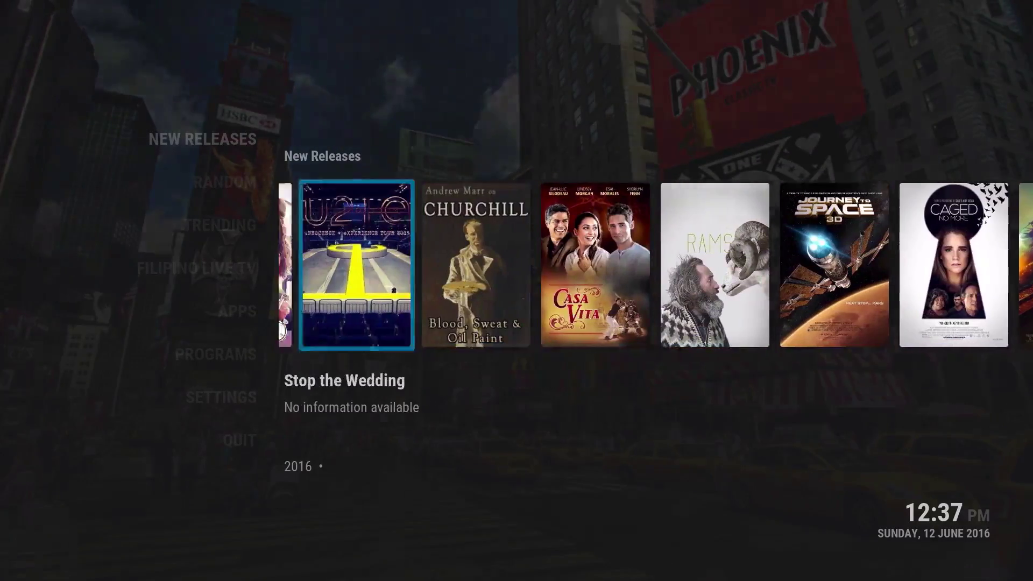
key(Left)
key(Left)
key(Left)
key(Left)
- Browse the Random Movies row through to Ben-Hur
key(Down)
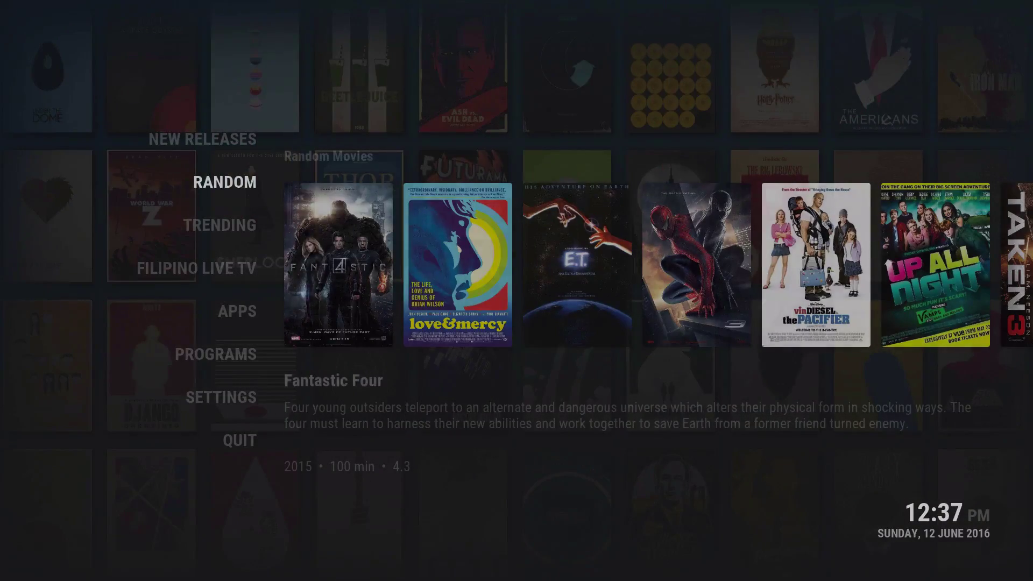
key(Right)
key(Right)
key(Right)
key(Right)
key(Right)
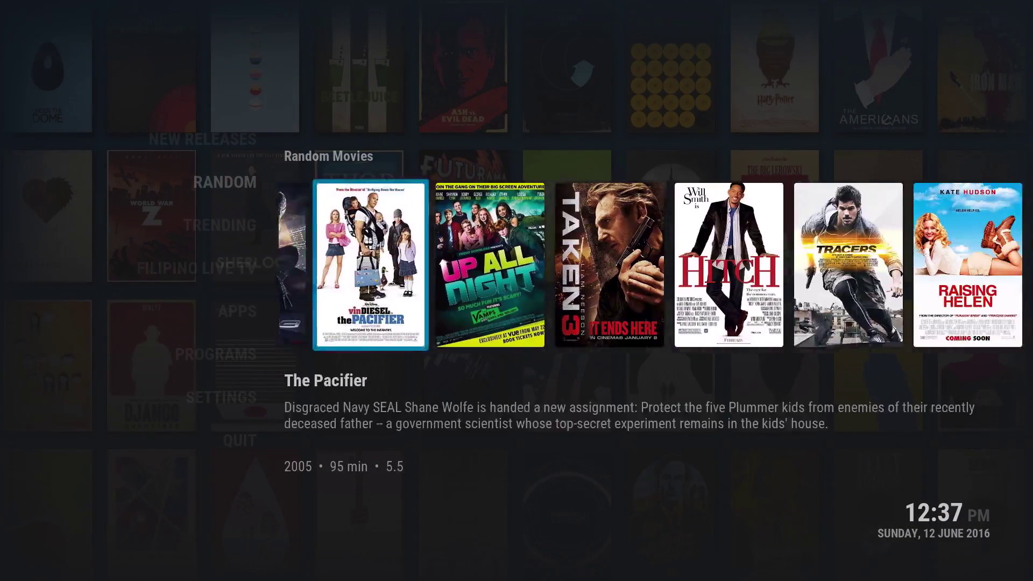
key(Right)
key(Right)
key(Right)
key(Right)
key(Right)
key(Right)
key(Right)
key(Right)
key(Right)
key(Right)
key(Right)
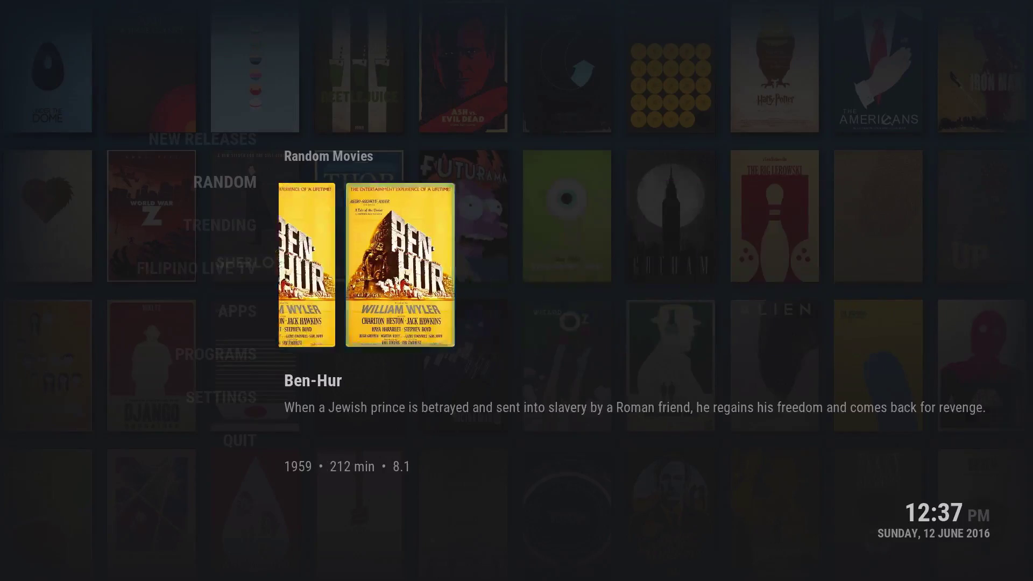
key(Right)
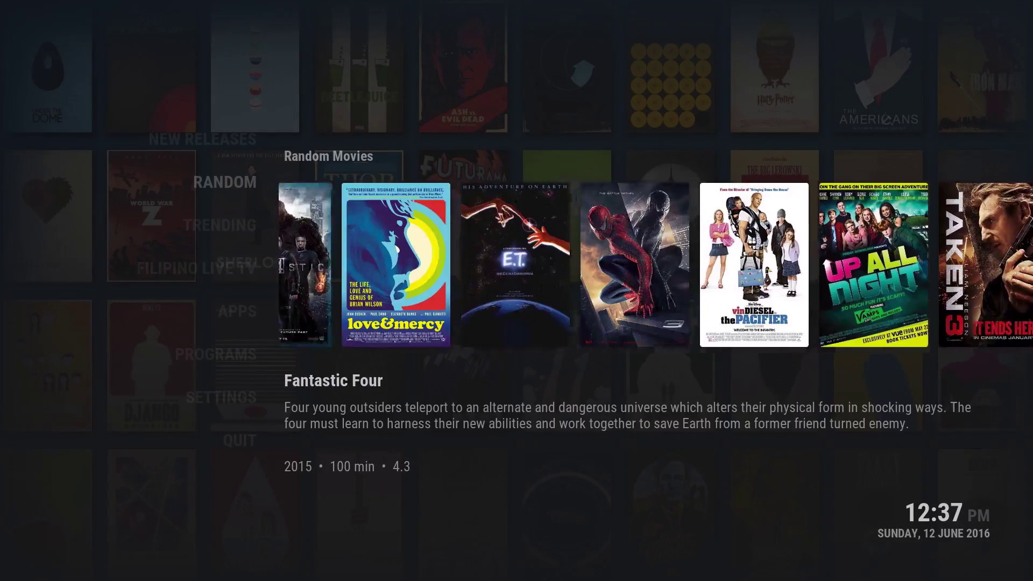
- Switch to Trending and step through the Trending Movies row
key(Left)
key(Down)
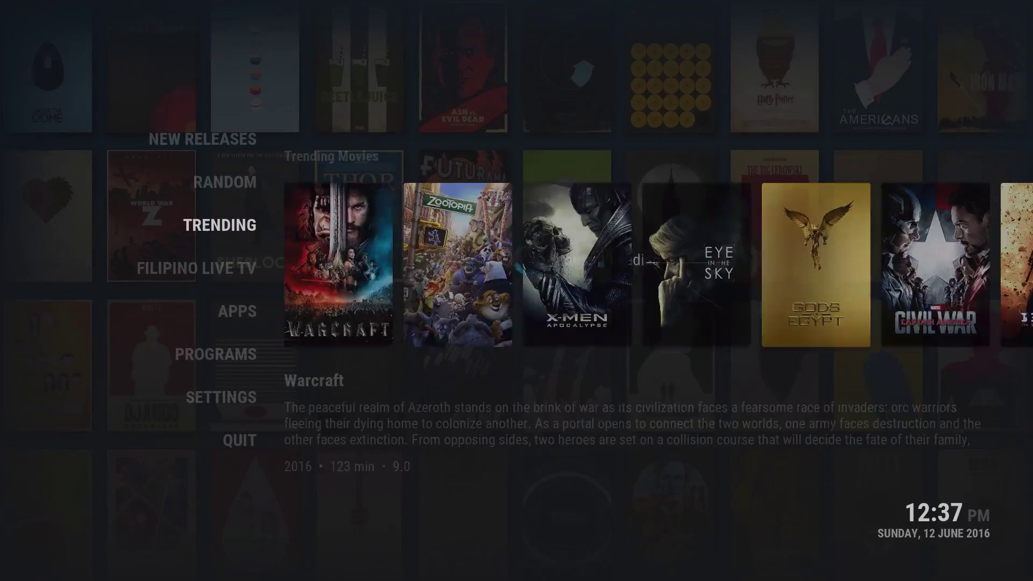
key(Right)
key(Right)
key(Right)
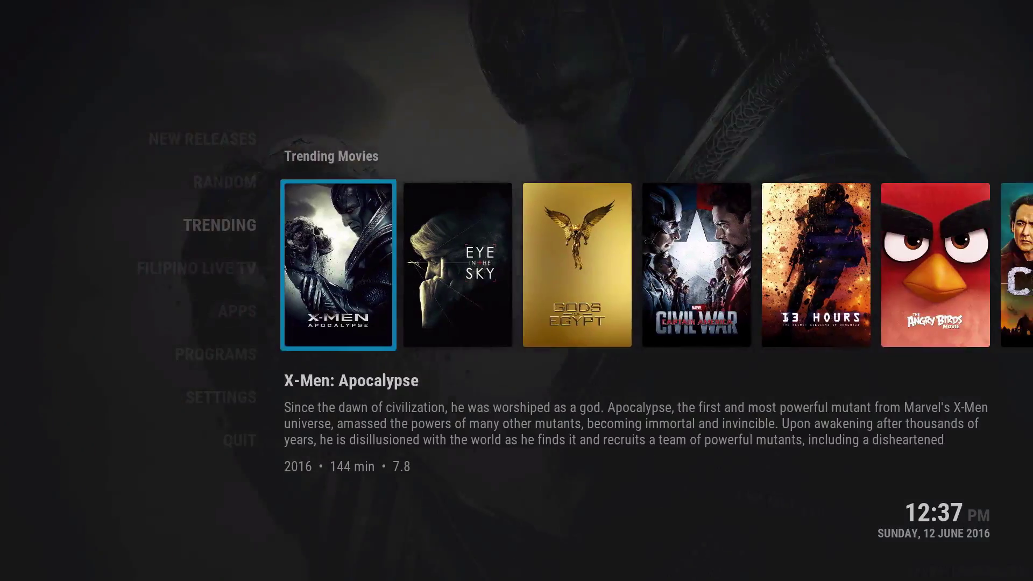
key(Right)
key(Right)
key(Right)
key(Right)
key(Right)
key(Right)
key(Right)
key(Right)
key(Right)
key(Right)
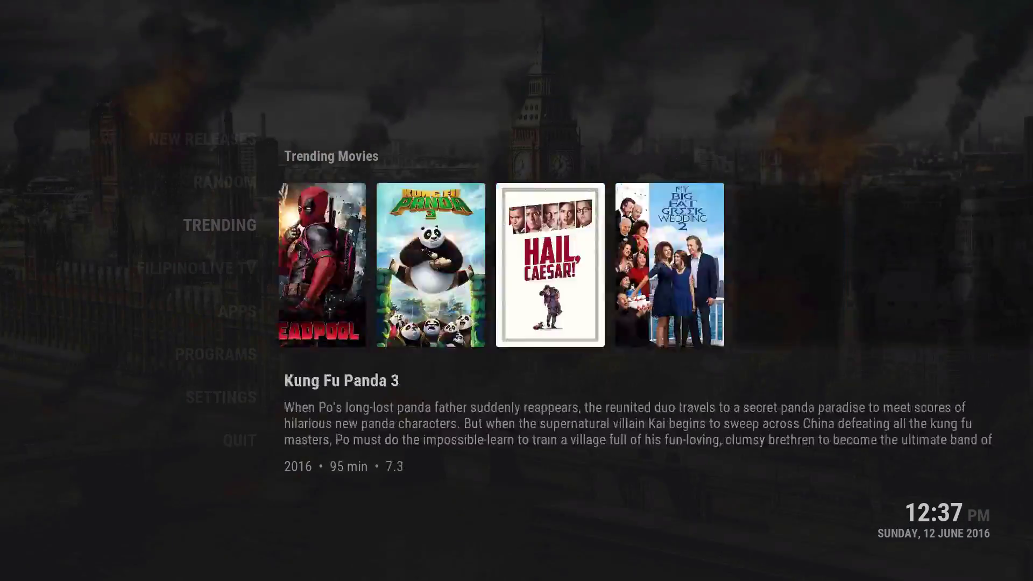
key(Right)
key(Right)
key(Right)
key(Right)
key(Right)
key(Right)
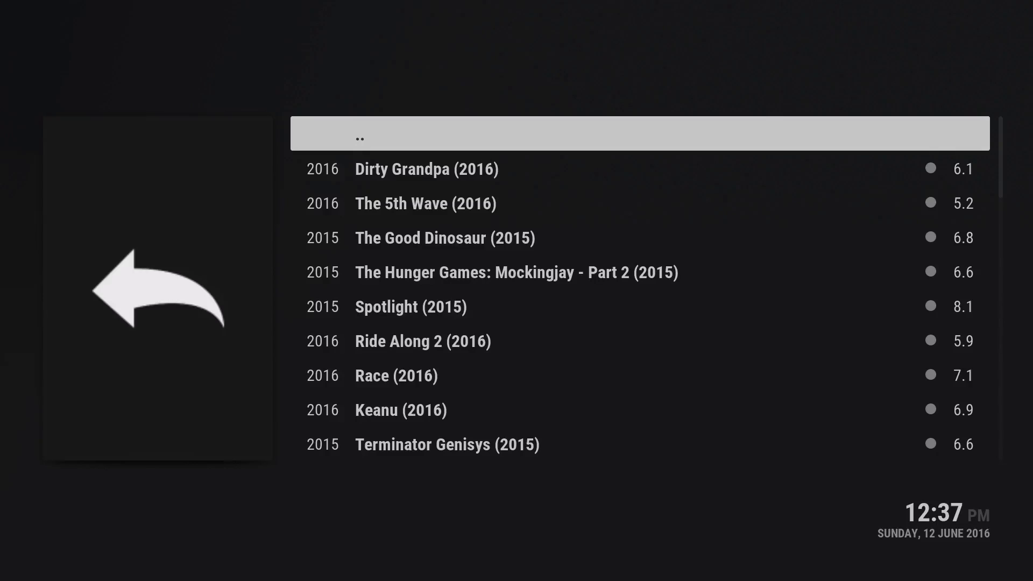
- Return home, peek into the Apps add-on list, then move down the menu toward Quit
key(Escape)
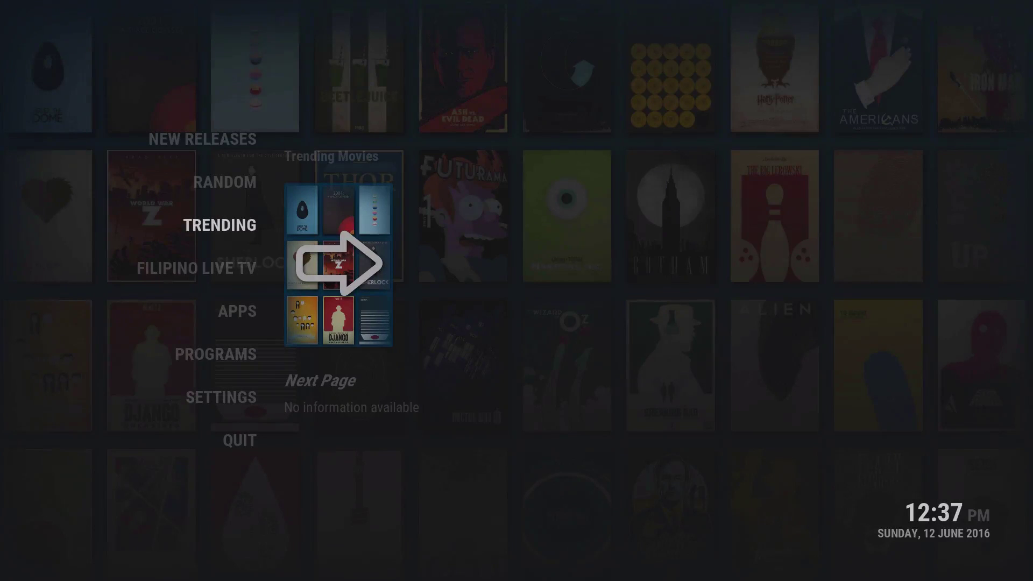
key(Down)
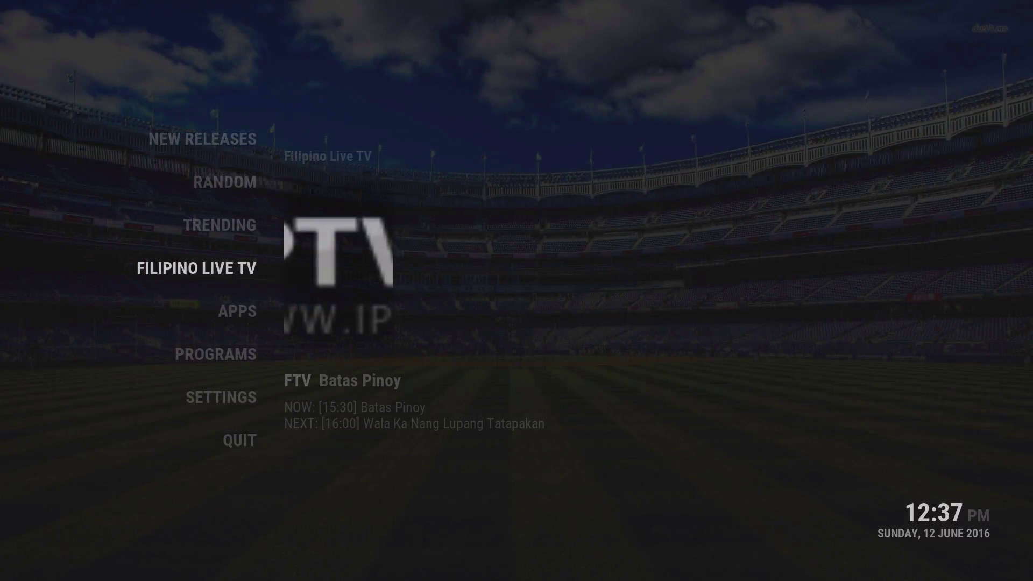
key(Down)
key(Down)
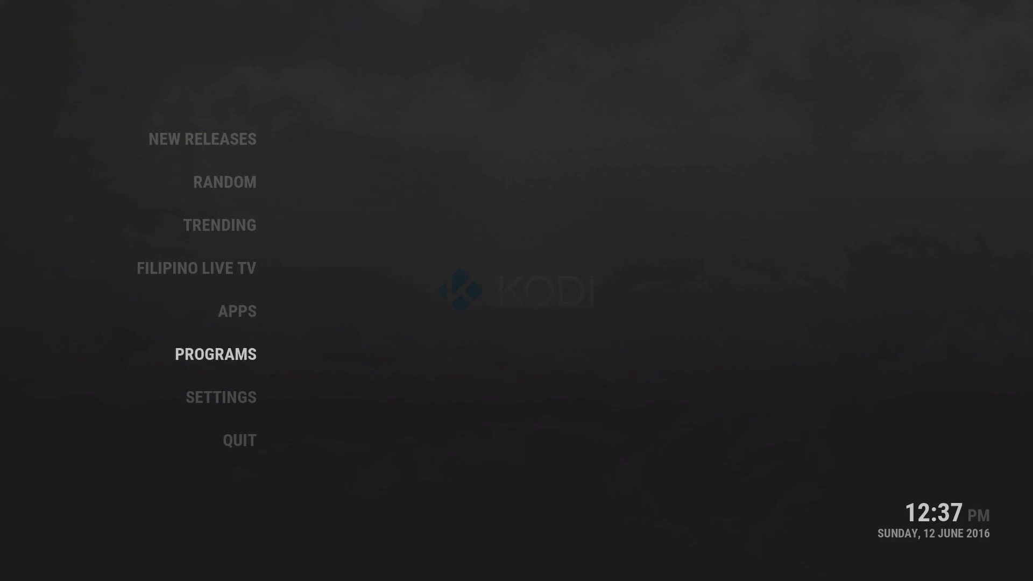
key(Up)
key(Return)
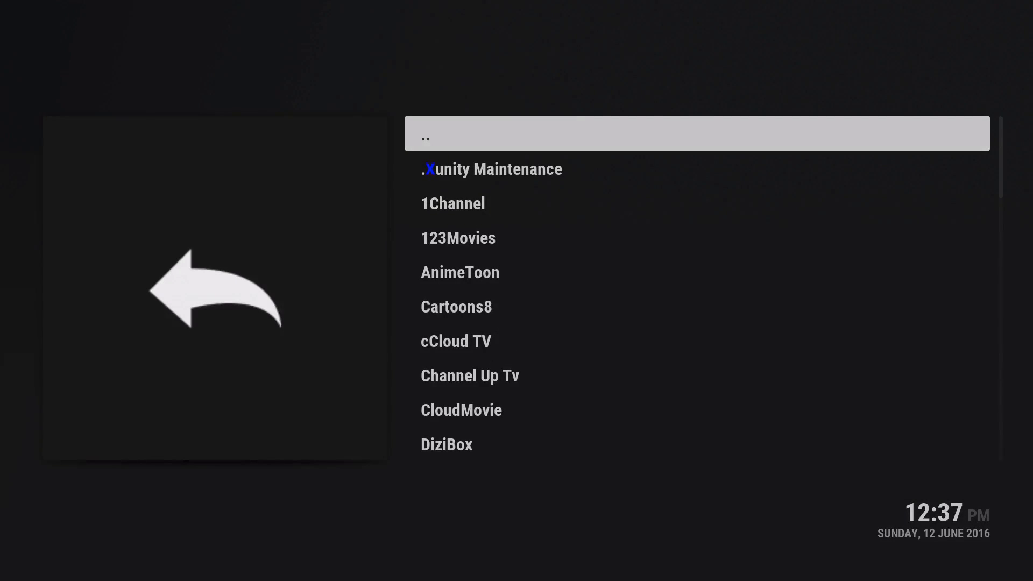
key(Escape)
key(Down)
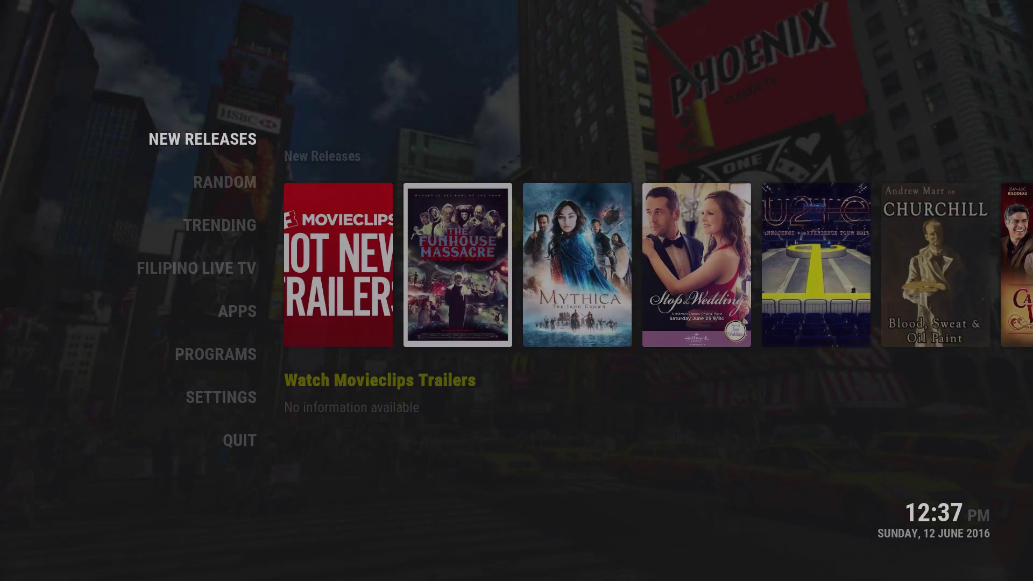
key(Down)
key(Down)
key(Down)
key(Down)
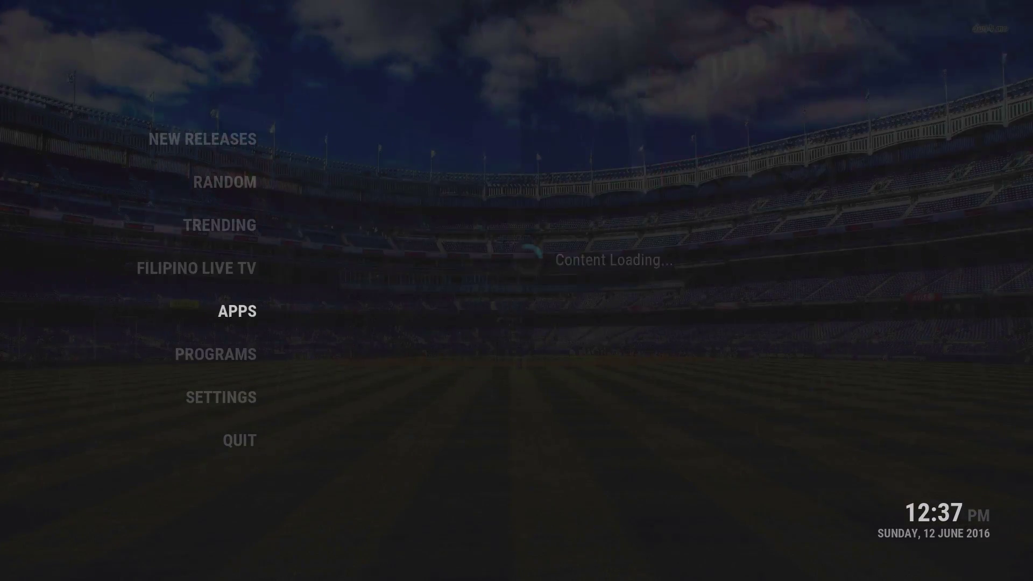
key(Down)
key(Down)
key(Down)
- Change the skin's Home menu style from Vertical to Classic
key(Up)
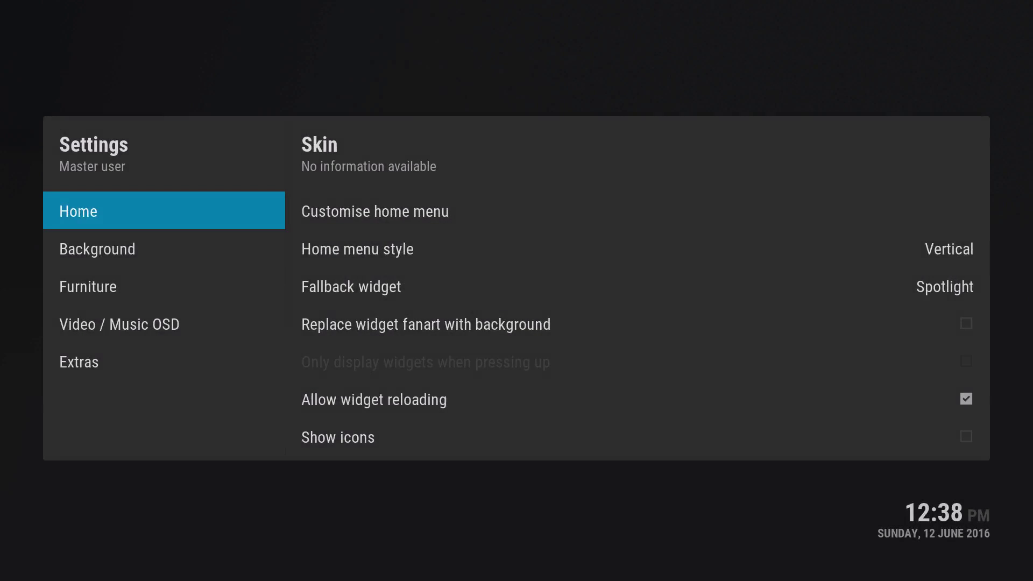
key(Right)
key(Down)
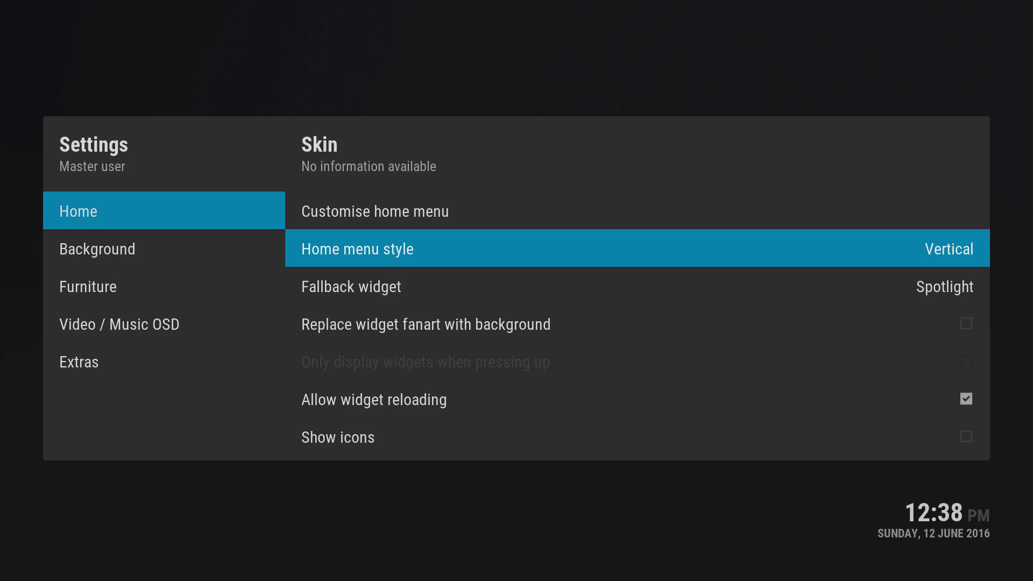
key(Return)
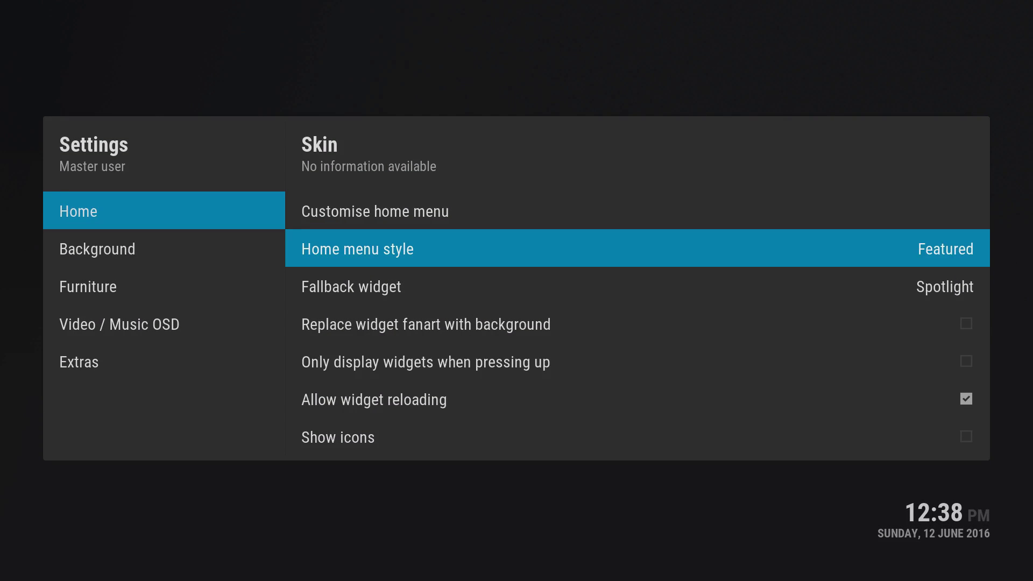
key(Return)
key(Escape)
key(Escape)
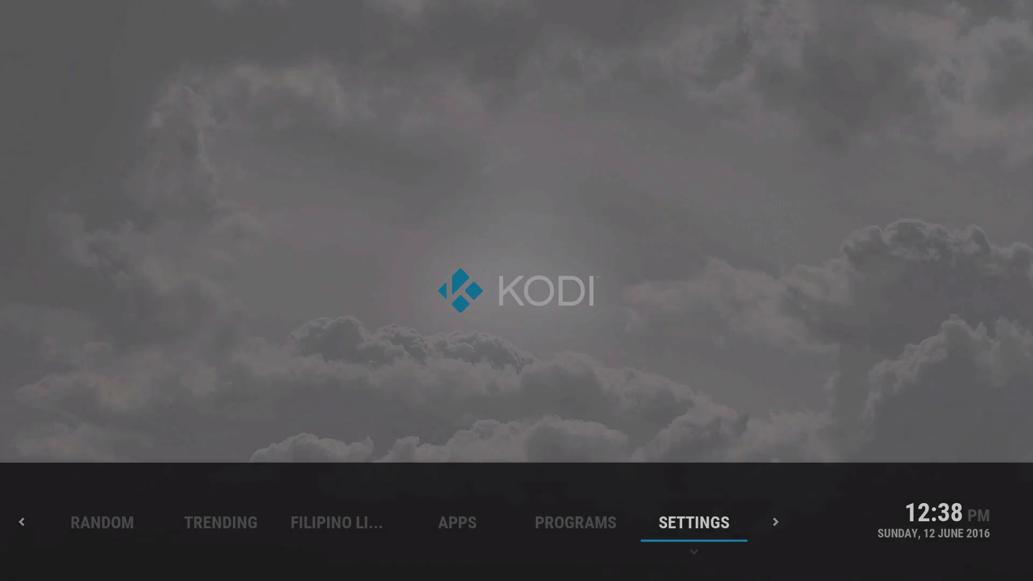
- Browse the New Releases posters, including Mythica, Caged No More, Journey to Space and Rams
key(Left)
key(Left)
key(Left)
key(Left)
key(Left)
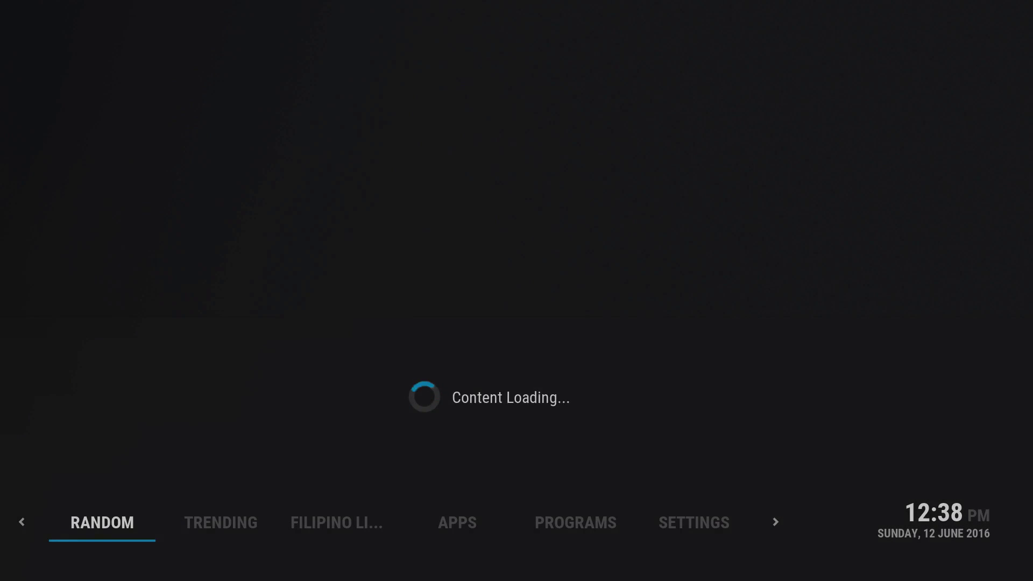
key(Left)
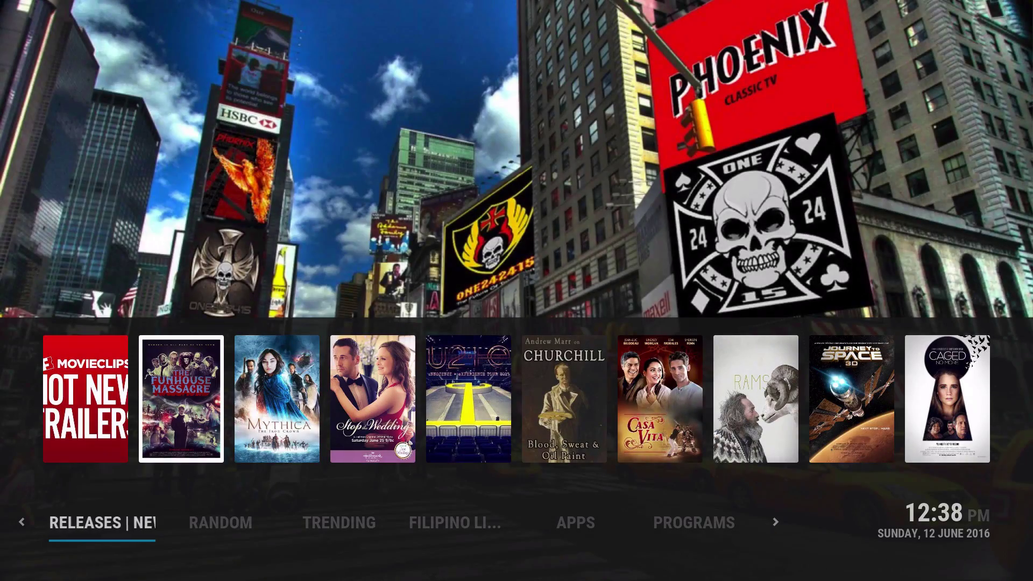
key(Down)
key(Right)
key(Right)
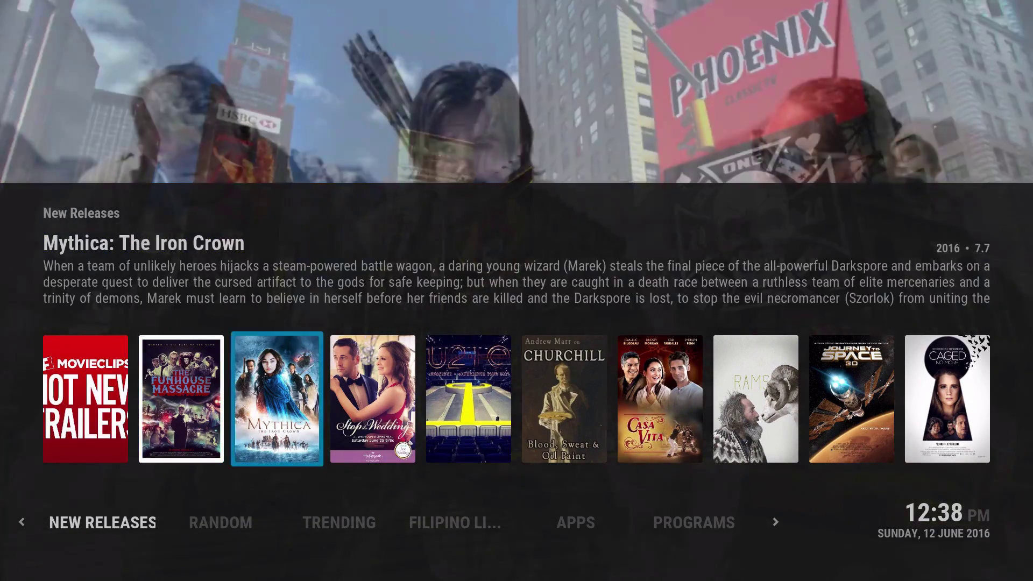
key(Right)
key(Right)
key(Right)
key(Right)
key(Right)
key(Right)
key(Right)
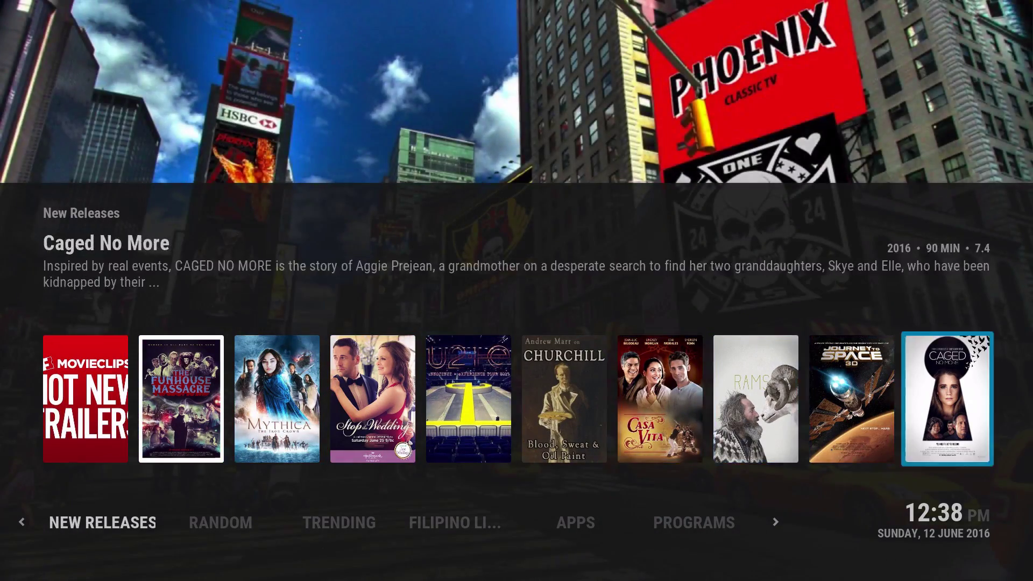
key(Right)
key(Right)
key(Right)
key(Right)
key(Right)
key(Right)
key(Right)
key(Right)
key(Right)
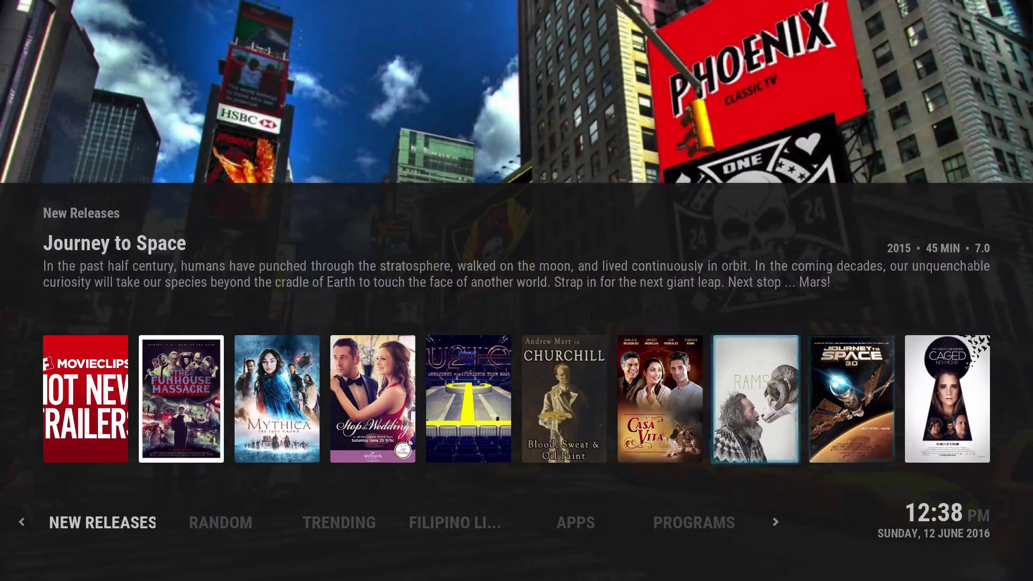
key(Right)
key(Right)
key(Right)
key(Right)
key(Right)
key(Right)
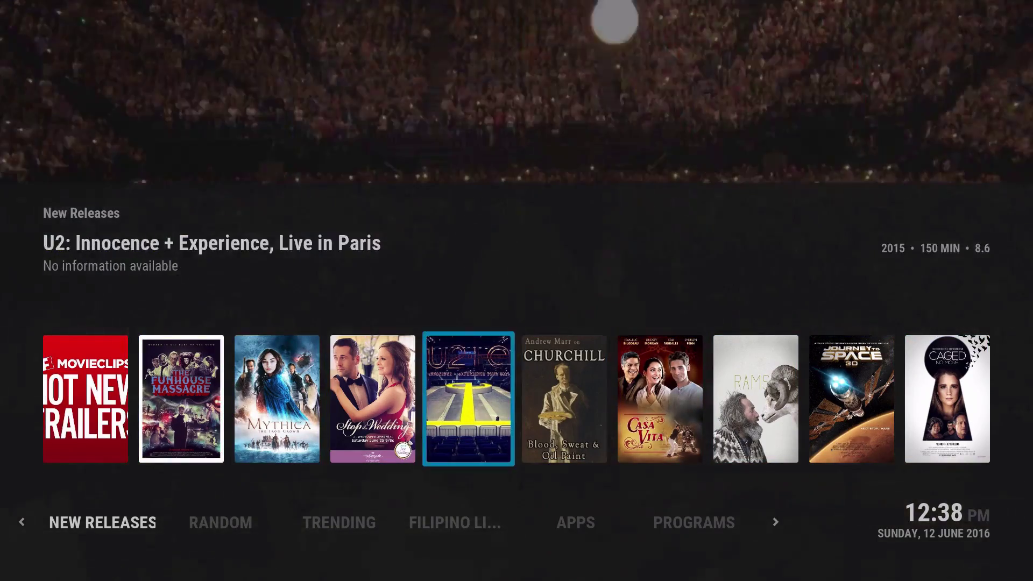
key(Right)
key(Right)
key(Right)
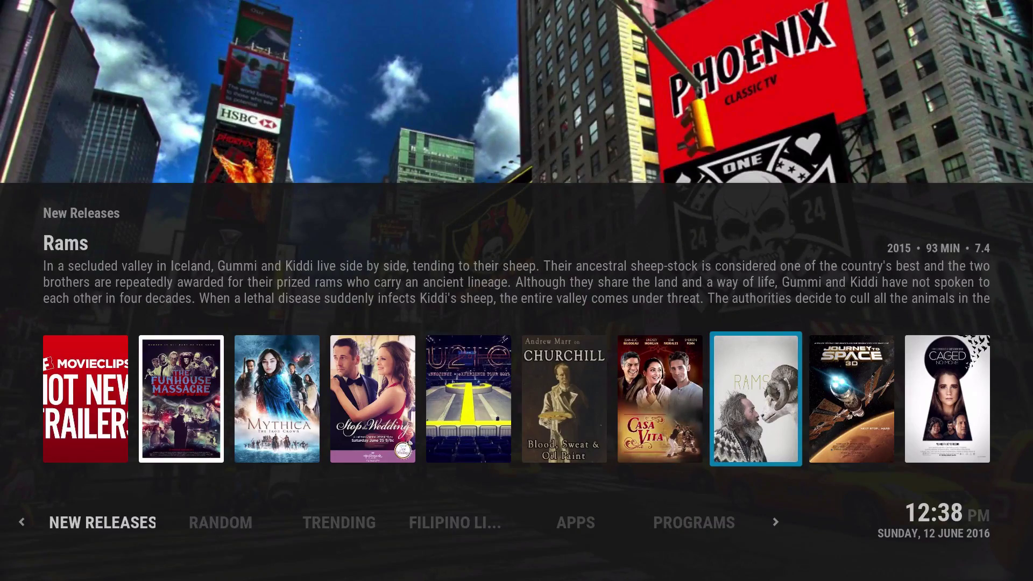
key(Right)
key(Right)
key(Down)
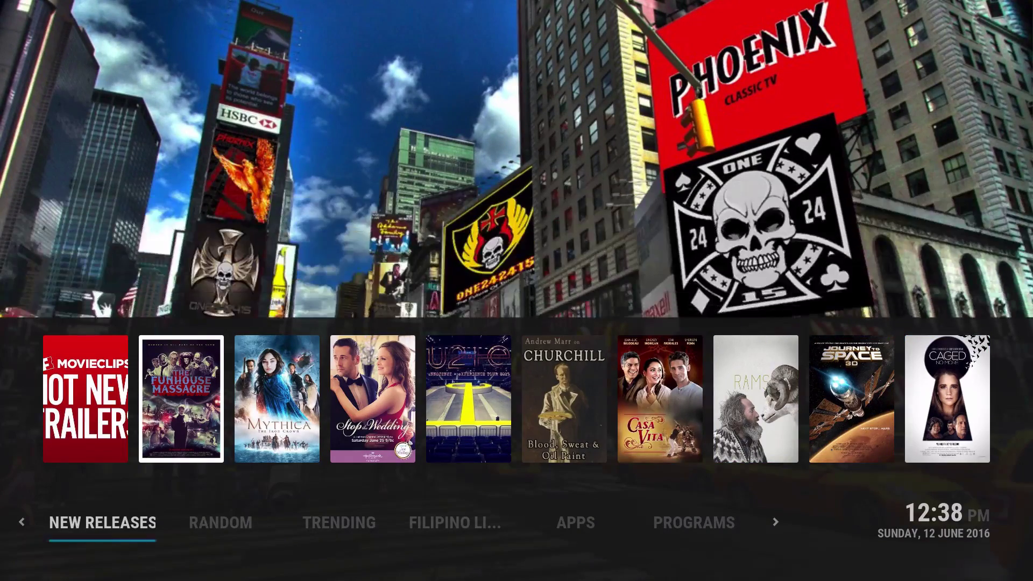
key(Right)
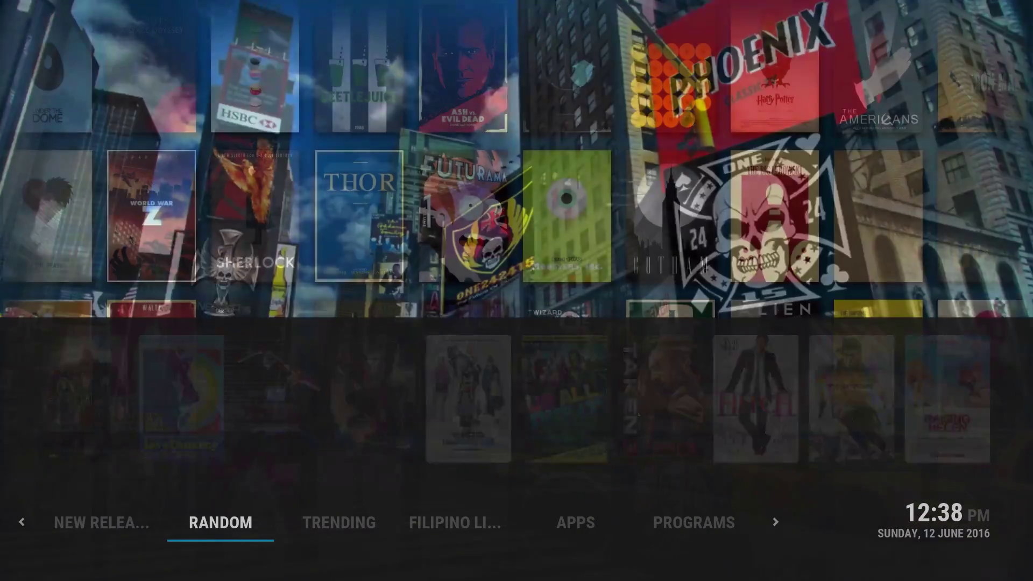
- Browse the Random posters, stepping past Love & Mercy toward The Pacifier
key(Up)
key(Left)
key(Left)
key(Left)
key(Left)
key(Left)
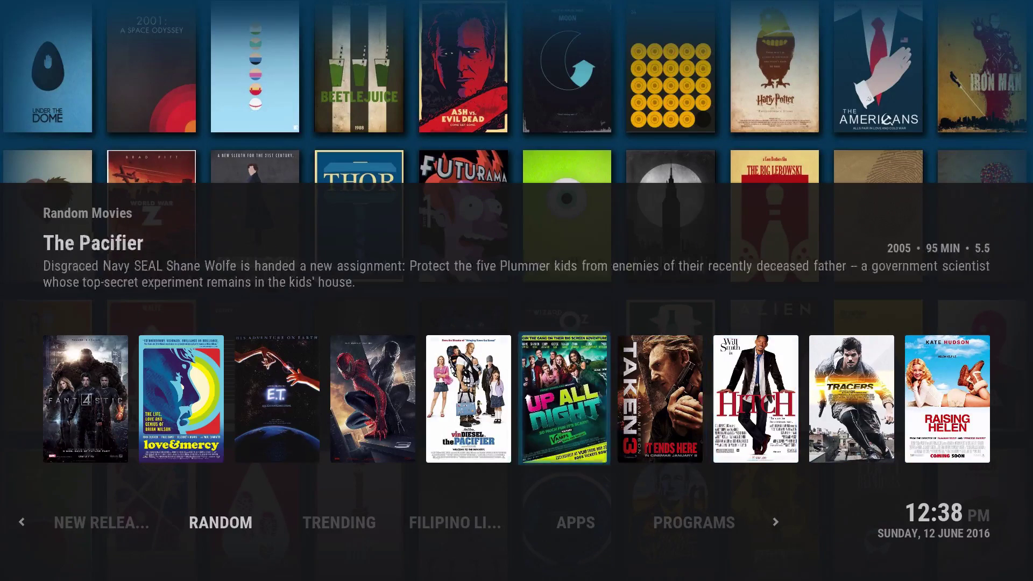
key(Left)
key(Left)
key(Left)
key(Left)
key(Left)
key(Right)
key(Right)
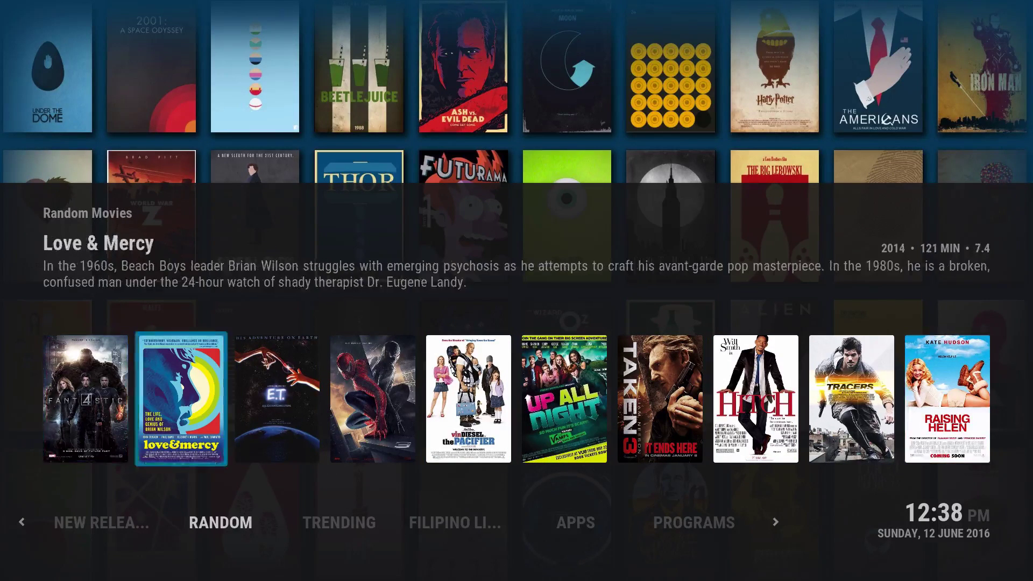
key(Right)
key(Right)
key(Right)
key(Down)
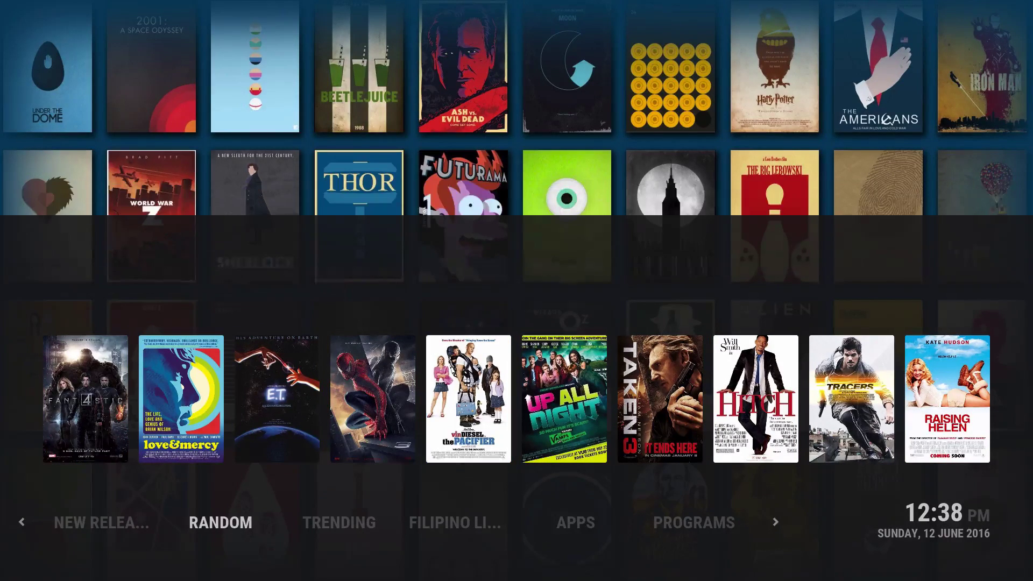
key(Right)
key(Right)
key(Right)
key(Right)
key(Right)
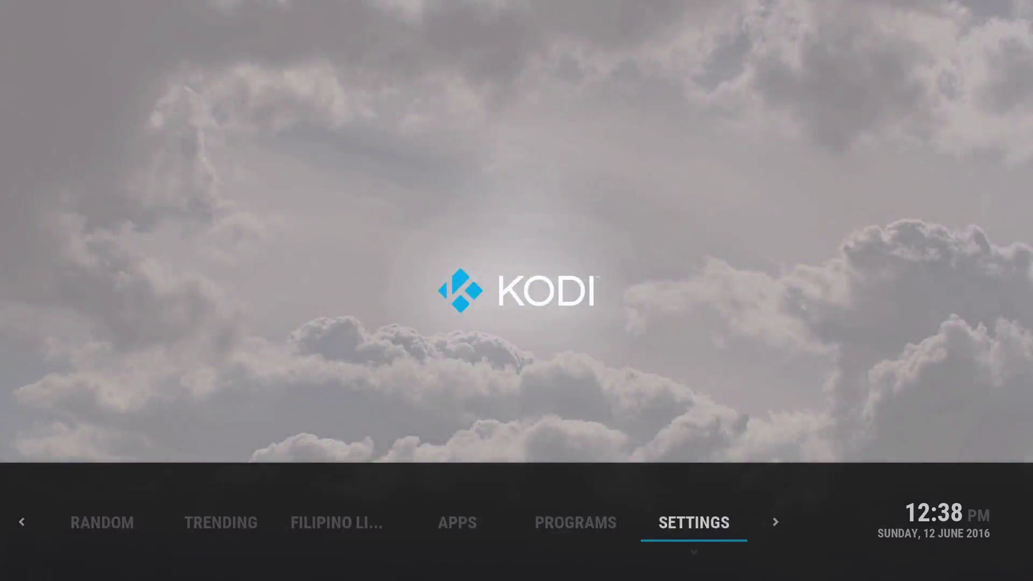
- Set the skin's Home menu style to Featured
key(Down)
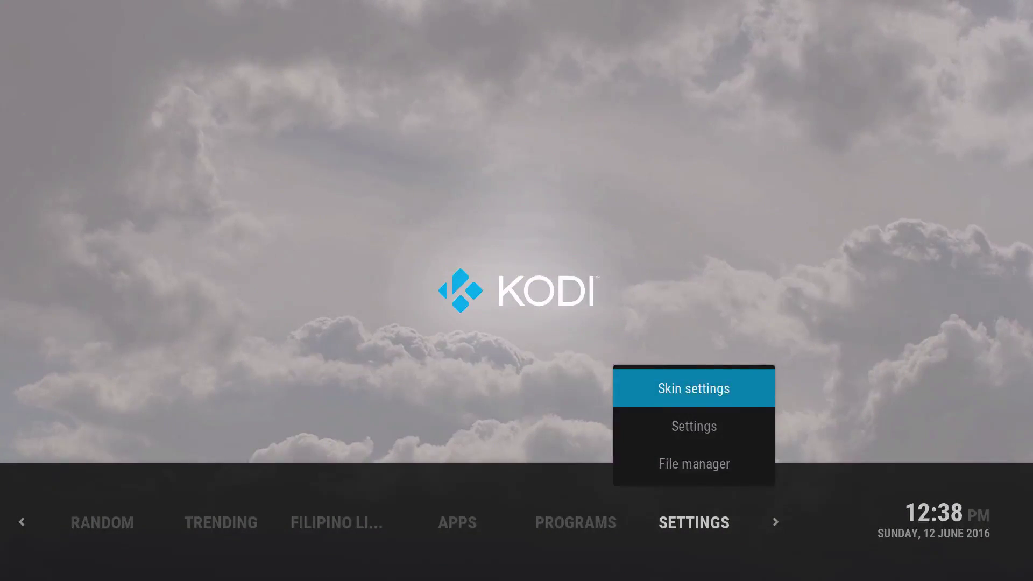
key(Return)
key(Down)
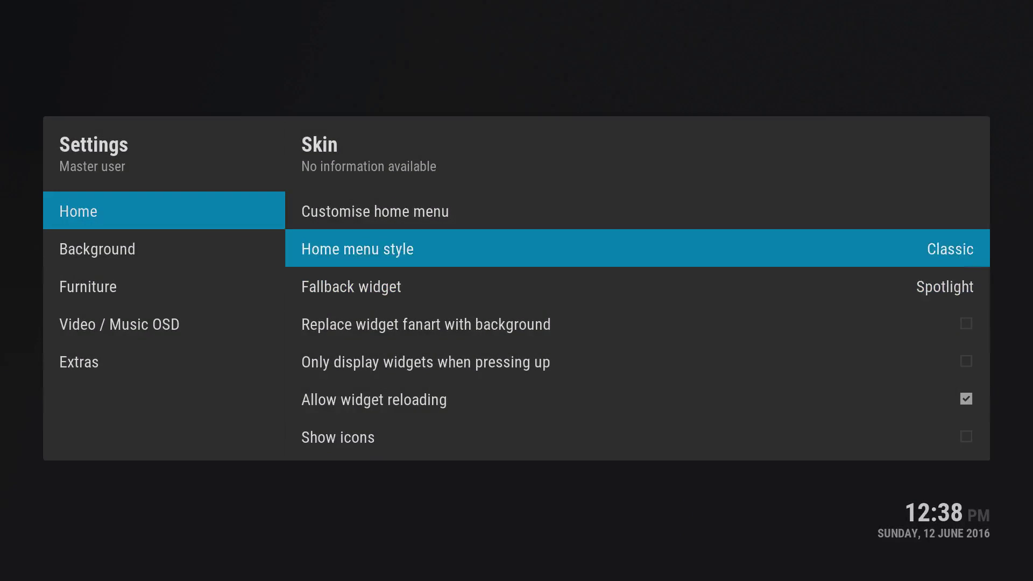
key(Return)
key(Return)
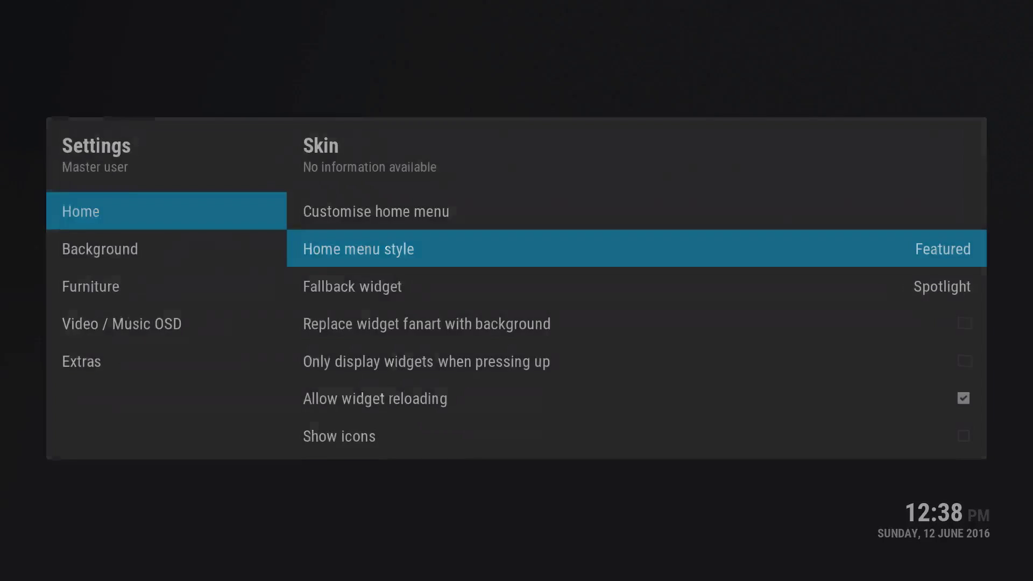
key(Escape)
- Browse New Releases to Stop the Wedding and the Movieclips trailers item
key(Left)
key(Left)
key(Left)
key(Left)
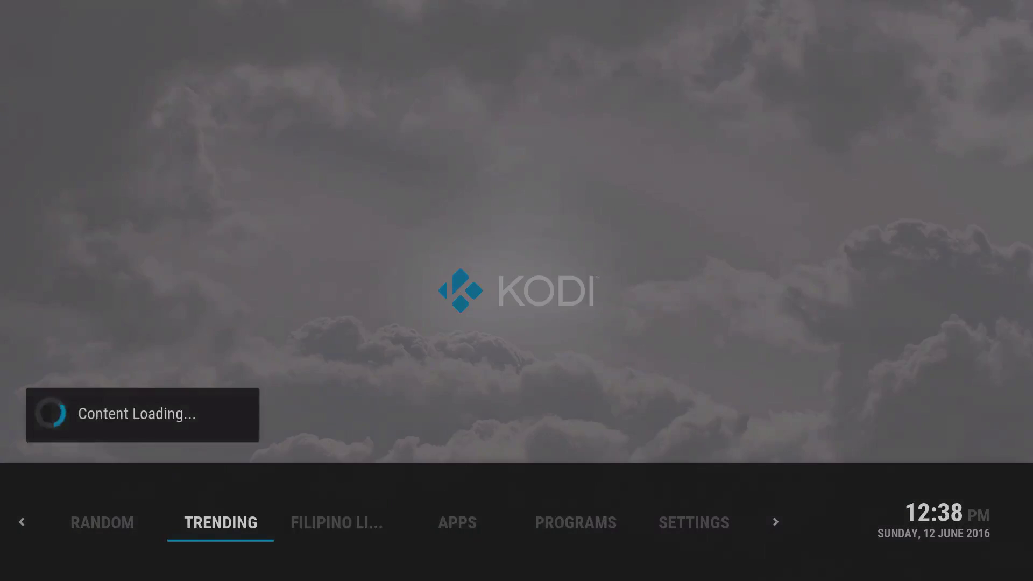
key(Left)
key(Left)
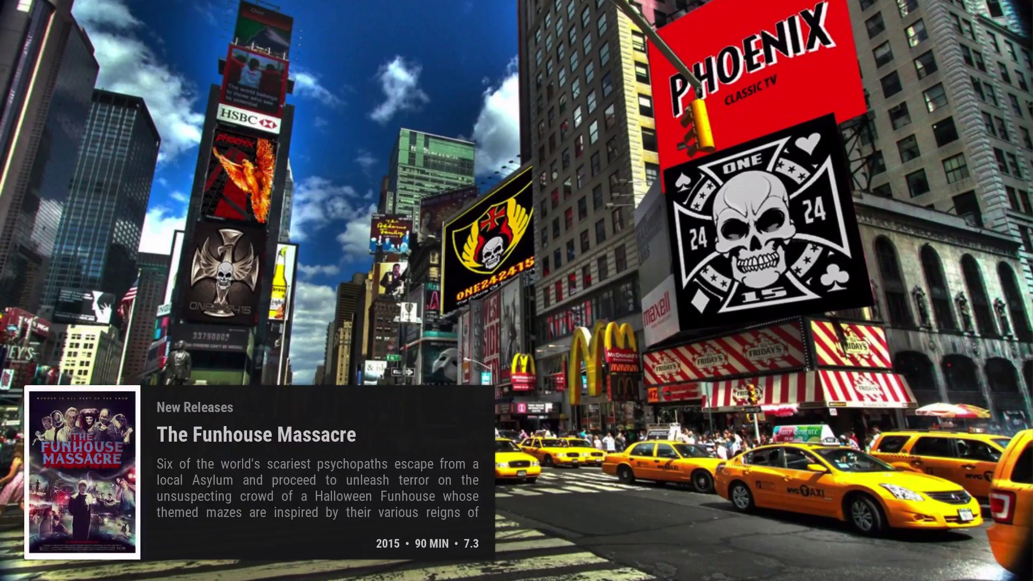
key(Right)
key(Right)
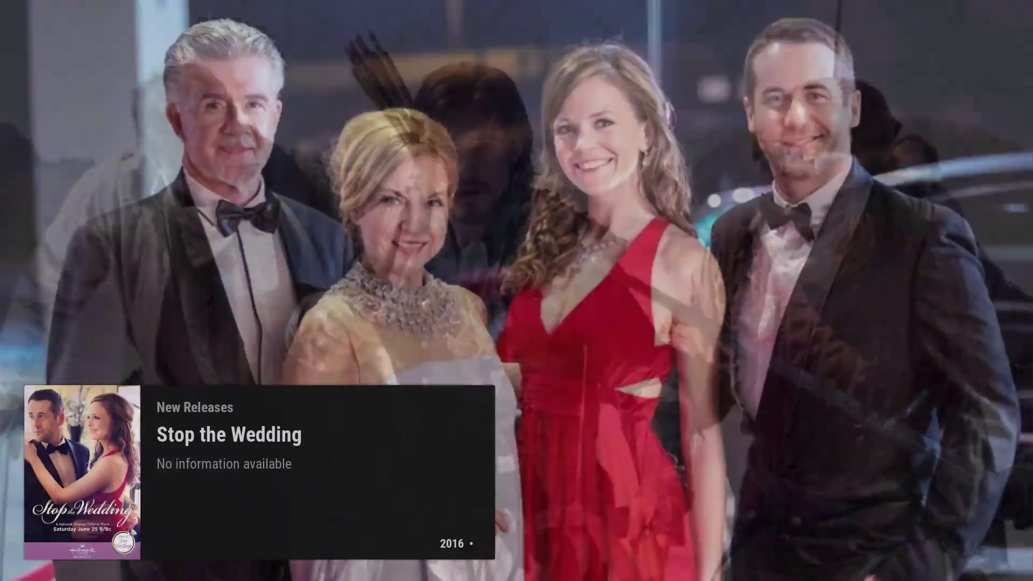
key(Left)
key(Up)
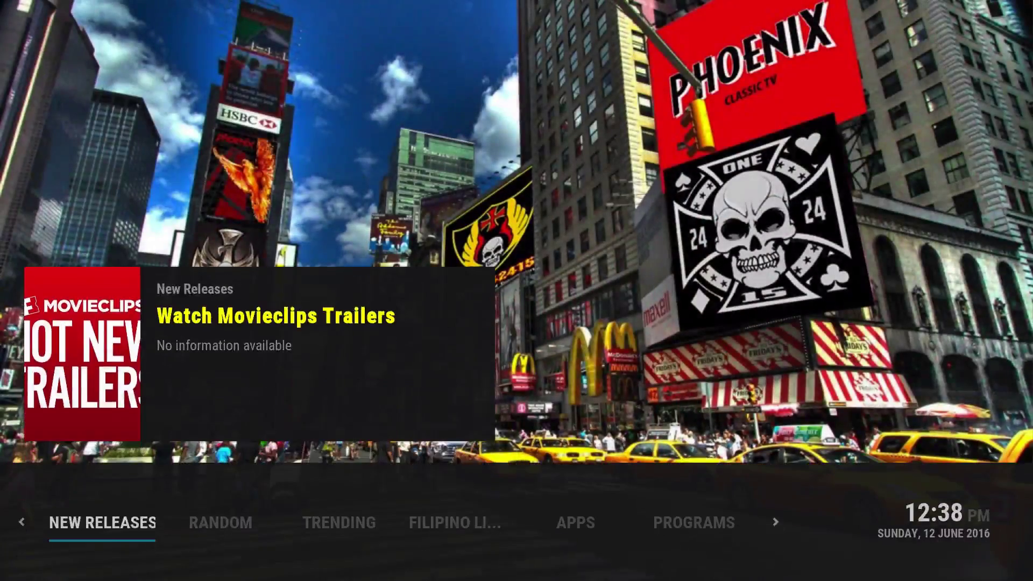
- Browse the Random movies wall to Spider-Man 3, then reopen the skin settings
key(Right)
key(Down)
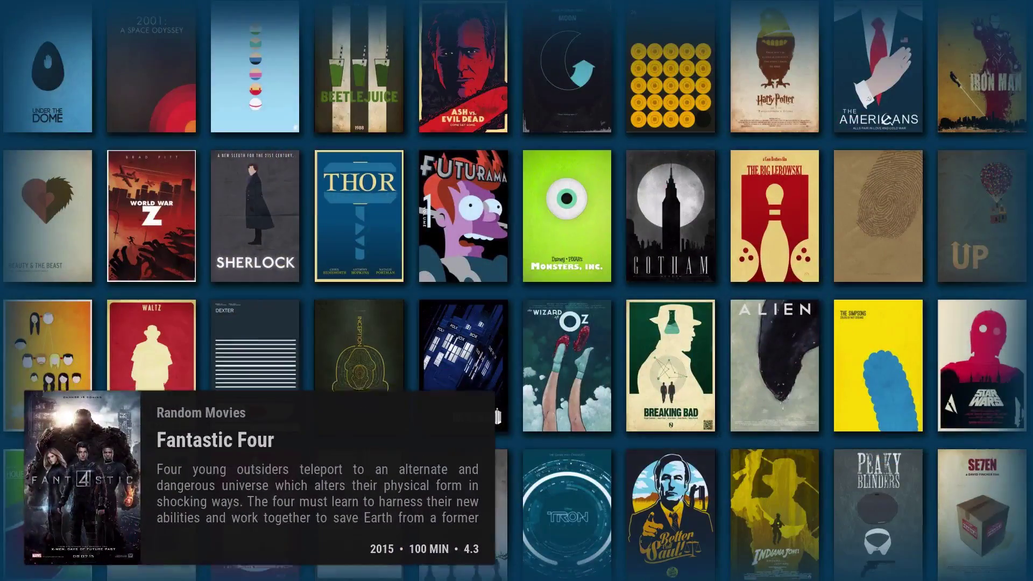
key(Right)
key(Right)
key(Up)
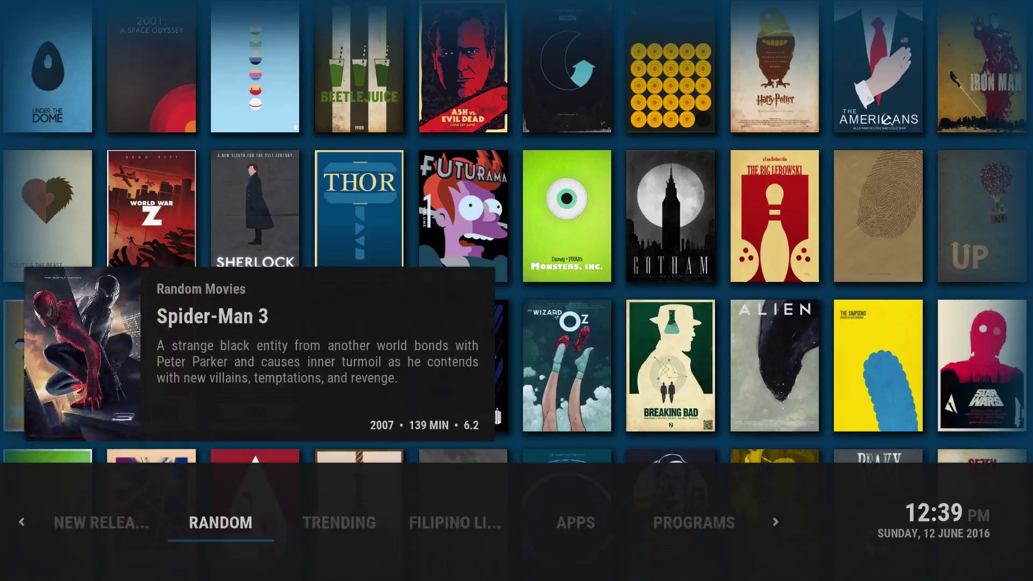
key(Right)
key(Right)
key(Right)
key(Right)
key(Right)
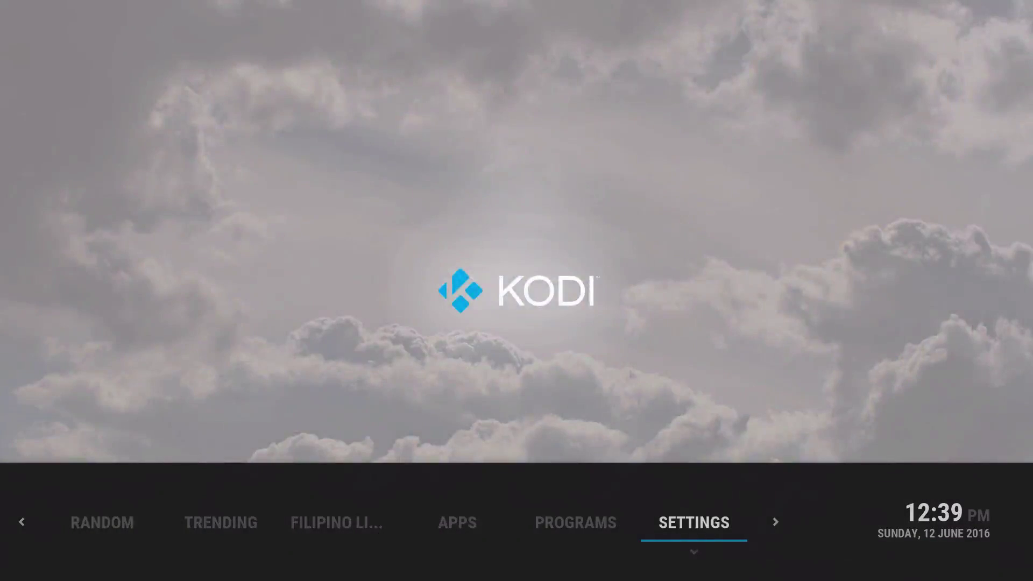
key(Up)
key(Return)
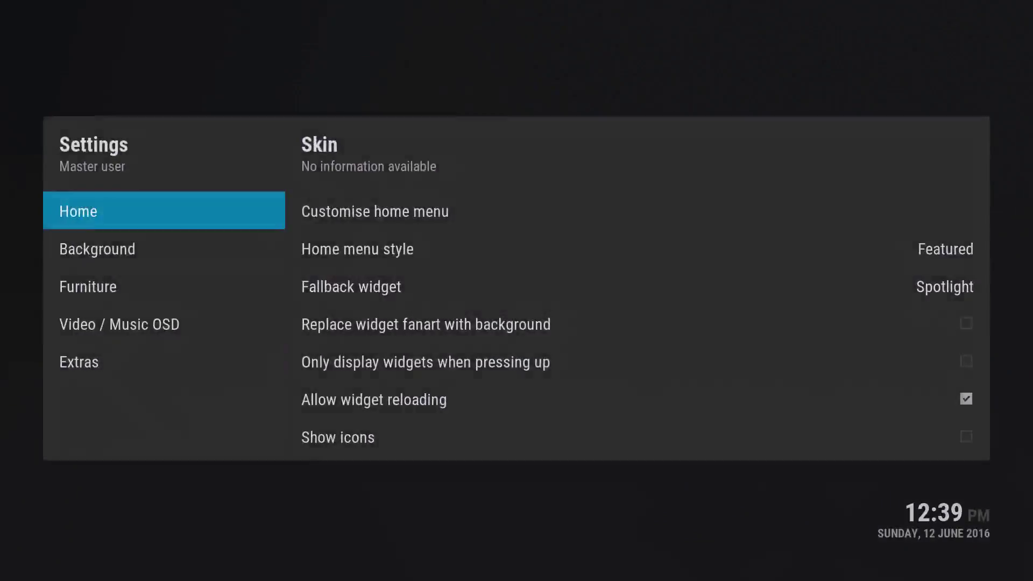
- Open and close the Videos add-ons window from the home menu
key(Right)
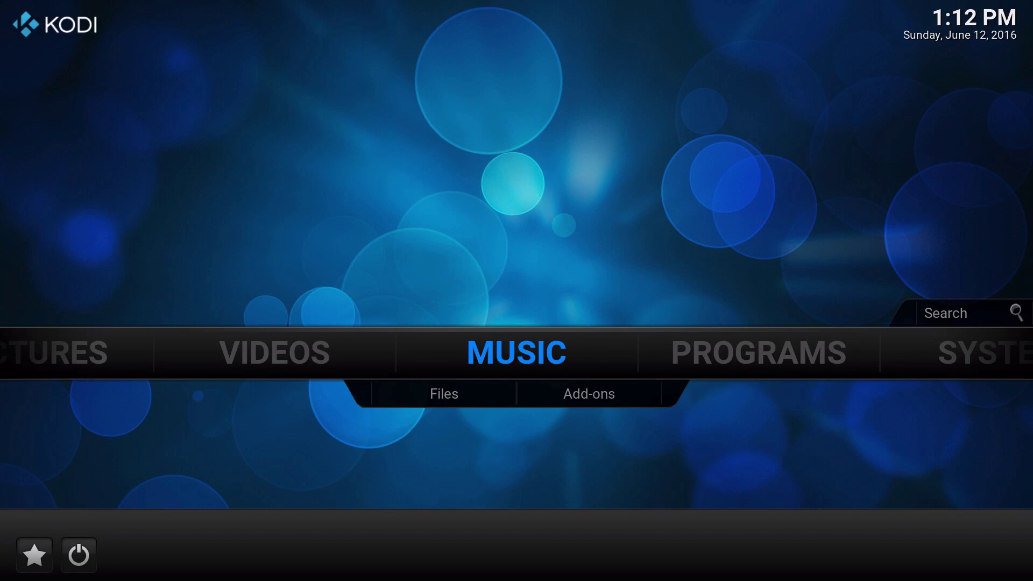
key(Left)
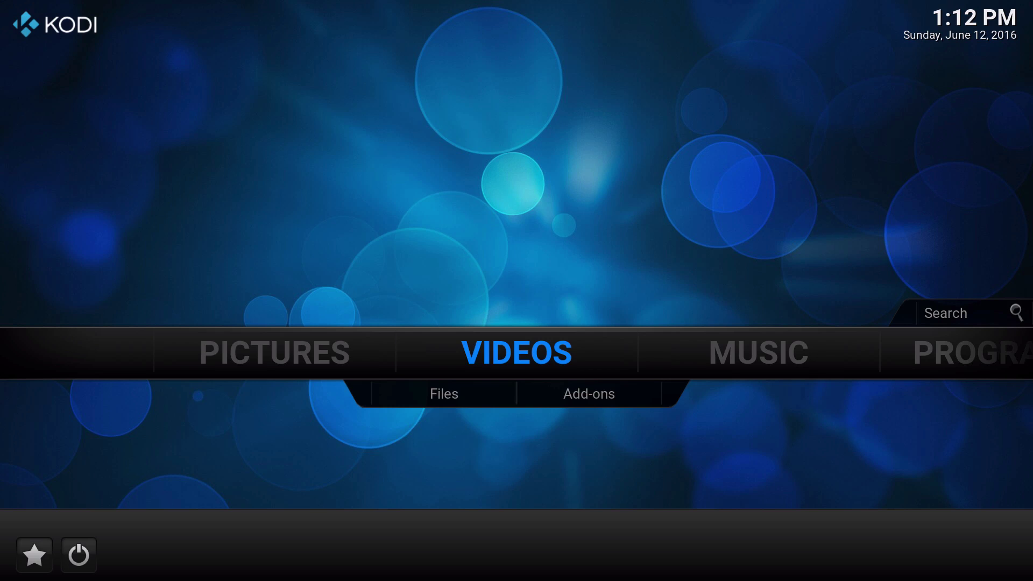
key(Down)
key(Right)
key(Return)
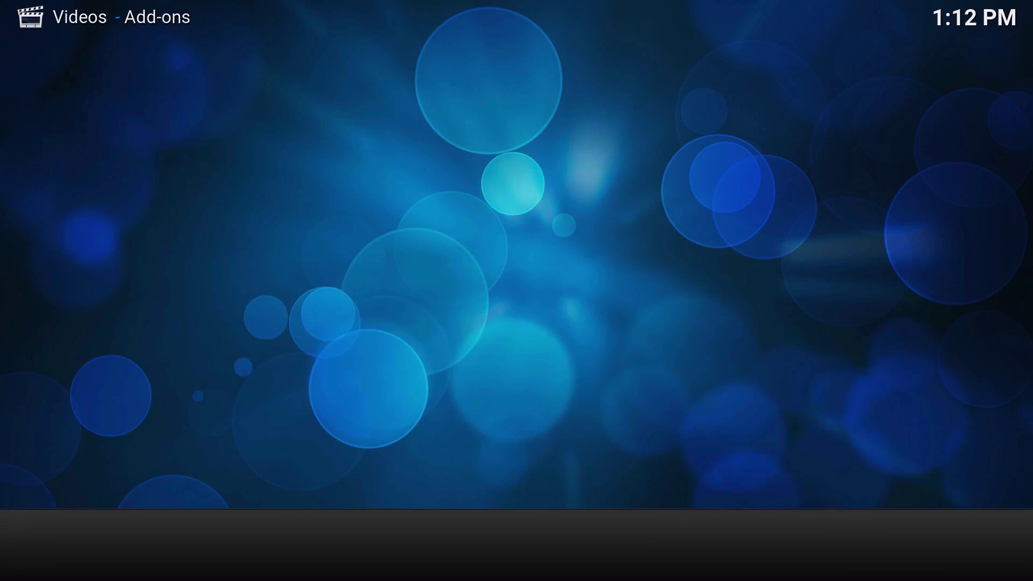
key(Escape)
- Go to System > Settings > Appearance > Skin and list downloadable skins via Get more..
key(Right)
key(Right)
key(Right)
key(Down)
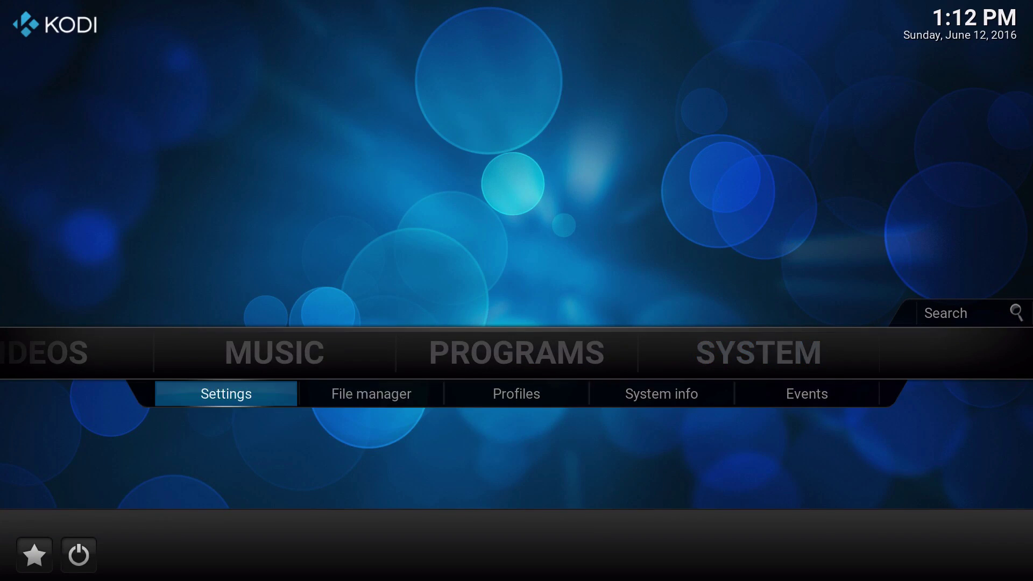
key(Return)
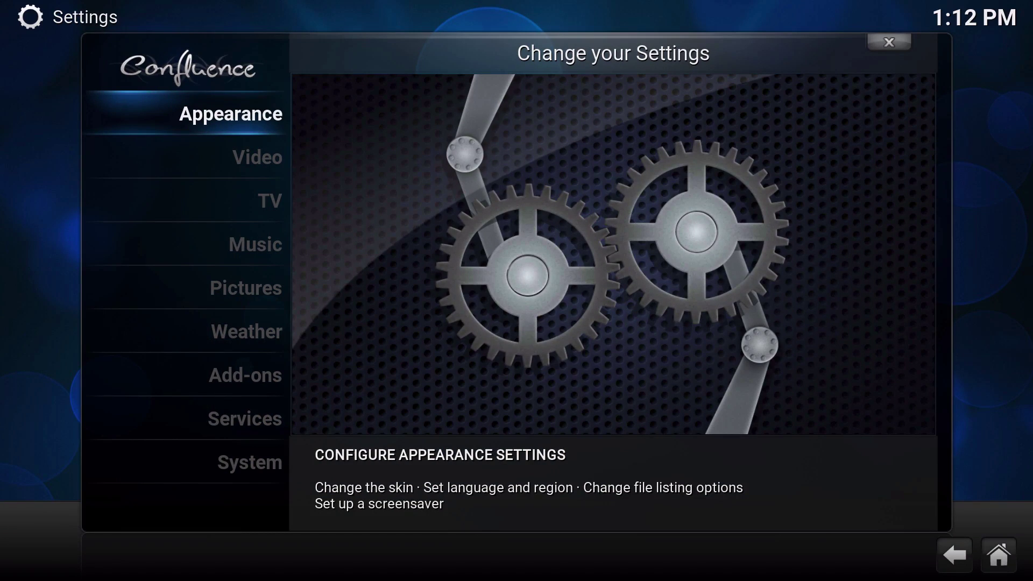
key(Return)
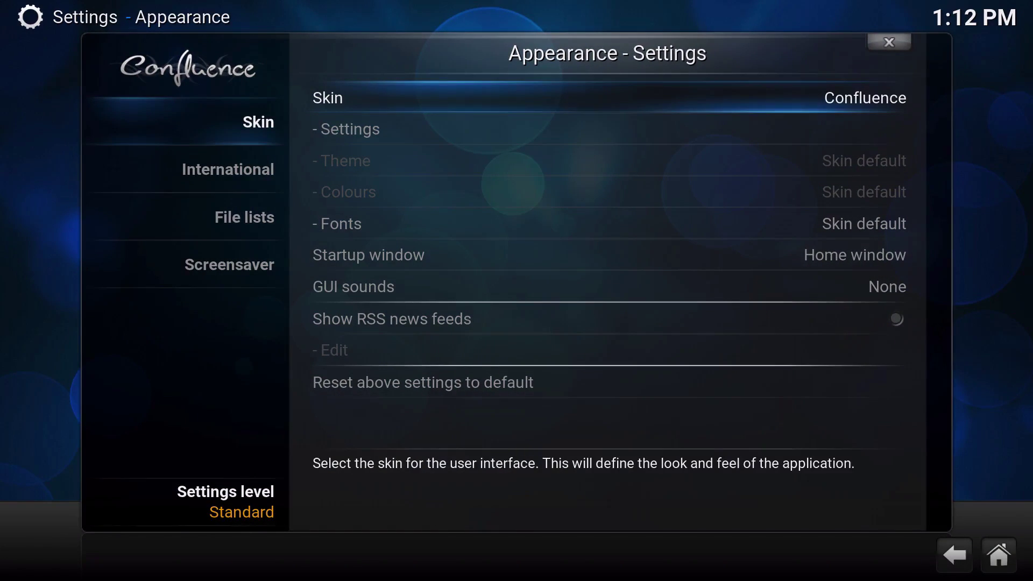
key(Return)
key(Right)
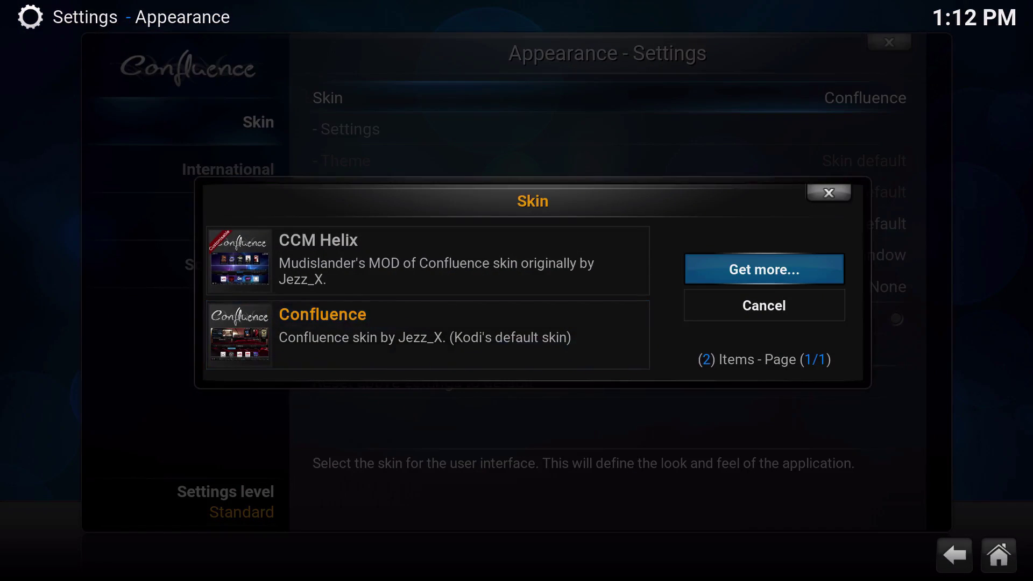
key(Return)
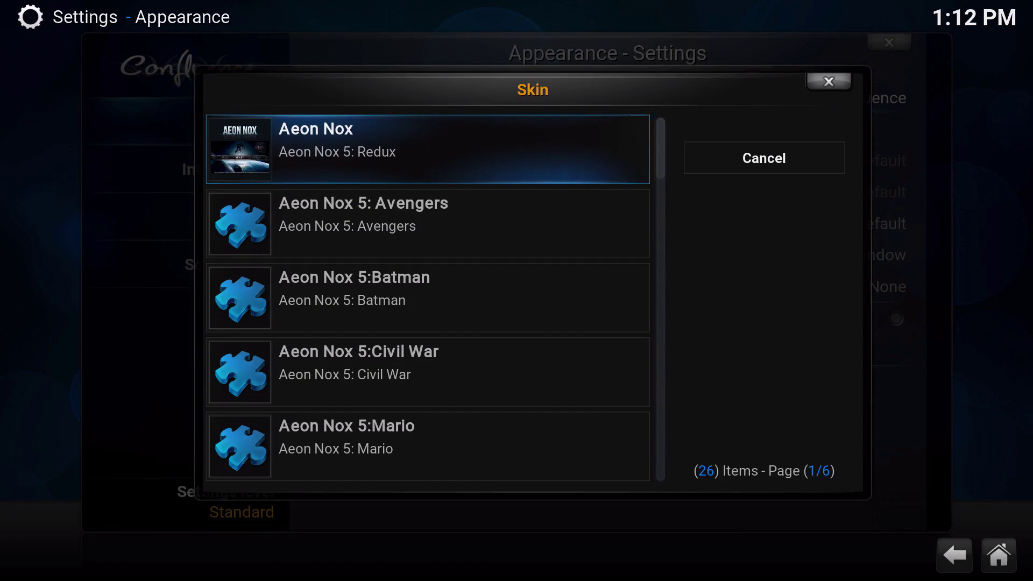
- Scroll the 26 downloadable skins and cancel without choosing one
key(Down)
key(Down)
key(Down)
key(Down)
key(Down)
key(Down)
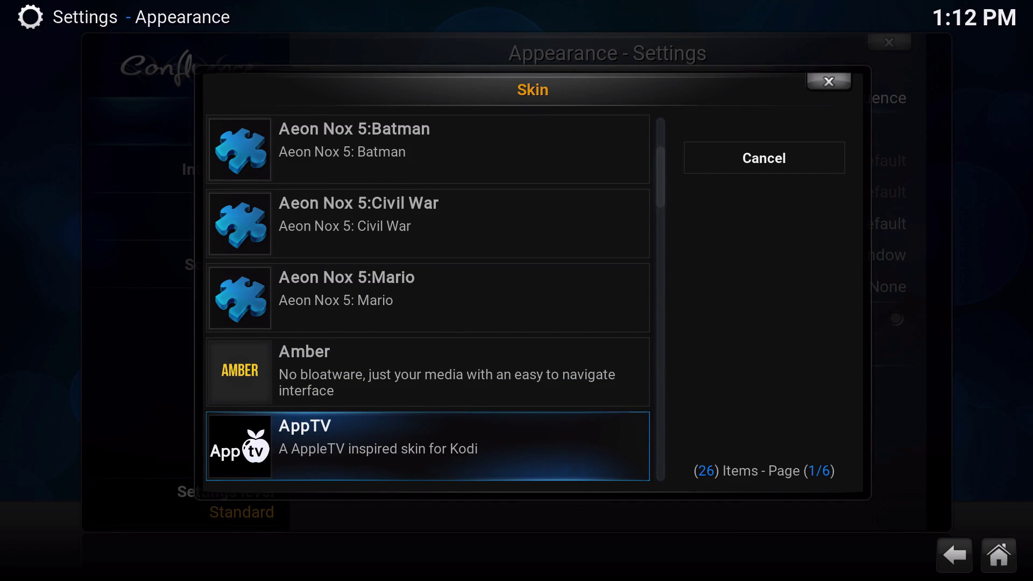
key(Down)
key(Down)
key(Down)
key(Up)
key(Up)
key(Up)
key(Up)
key(Up)
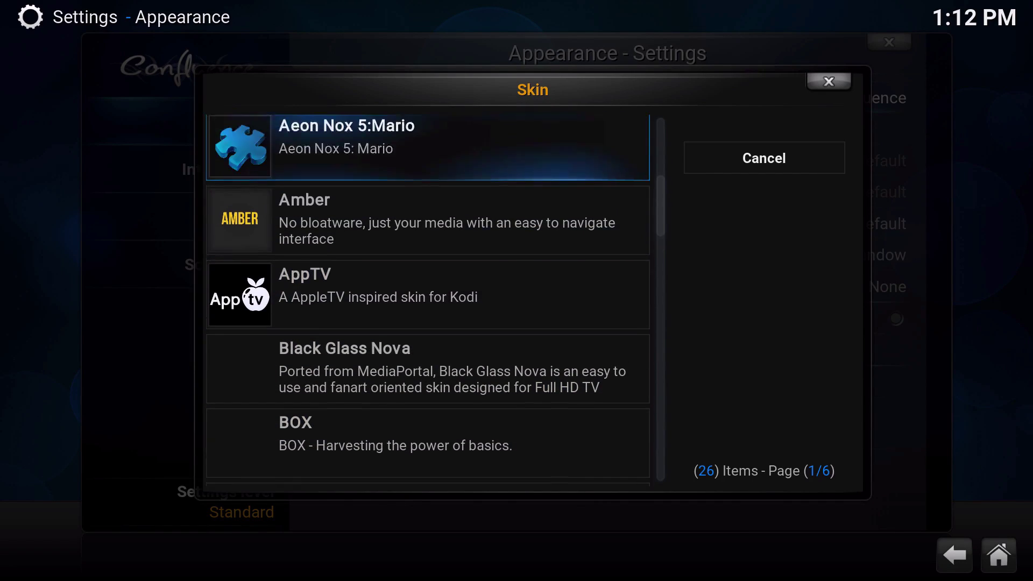
key(Up)
key(Up)
key(Up)
key(Escape)
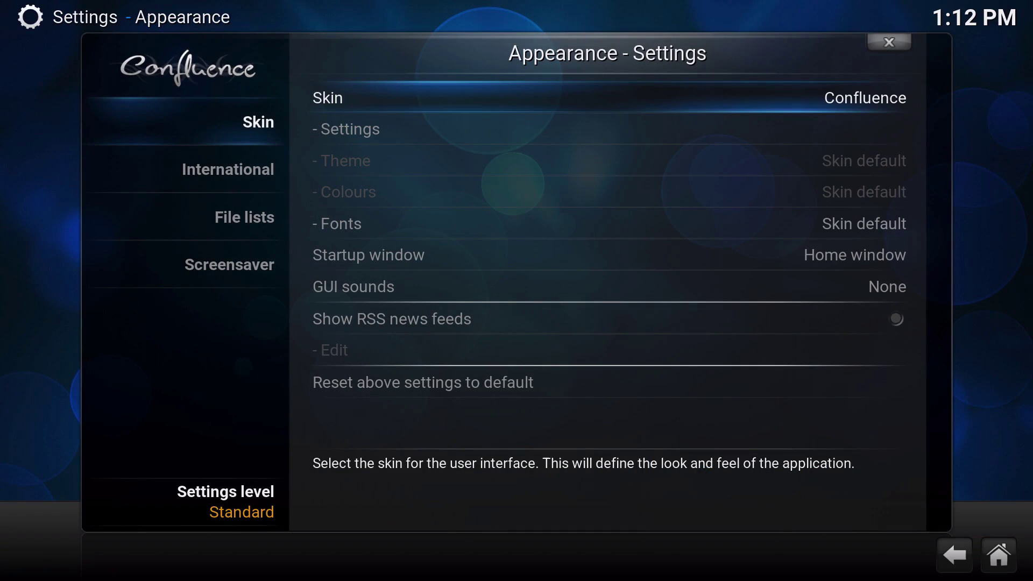
- Move from appearance settings to Add-ons and open Install from repository
key(Escape)
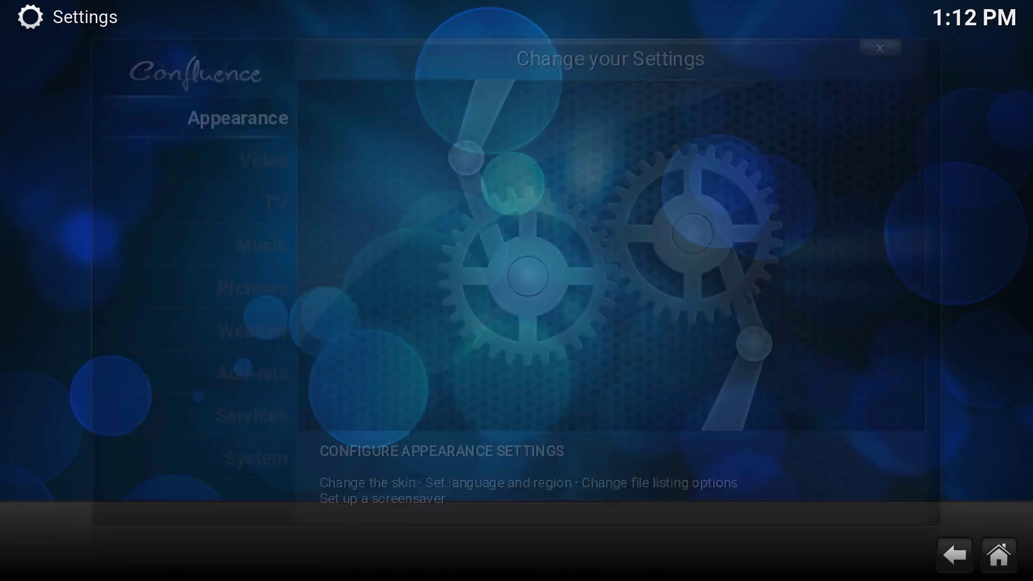
key(Down)
key(Down)
key(Down)
key(Down)
key(Down)
key(Down)
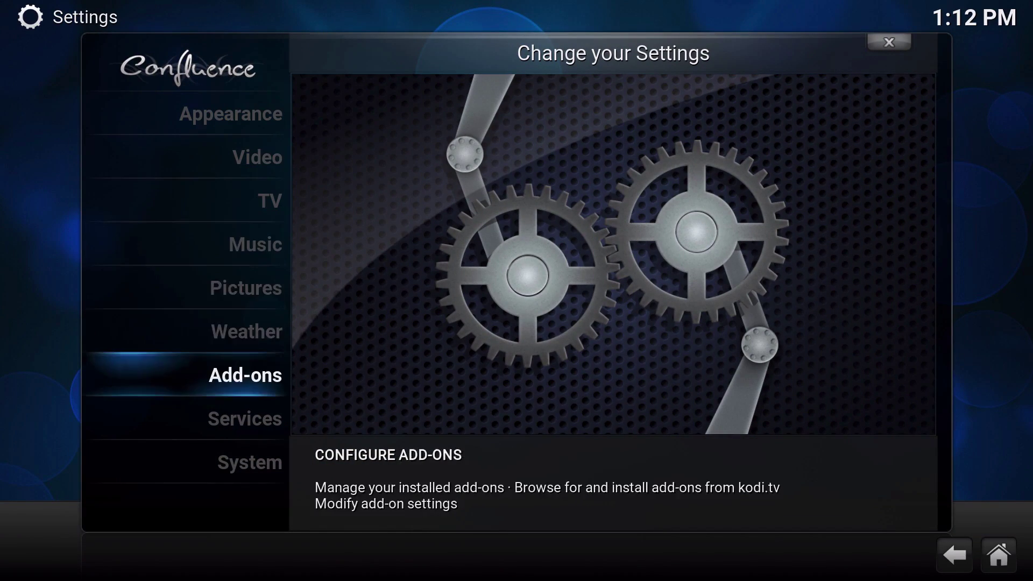
key(Return)
key(Down)
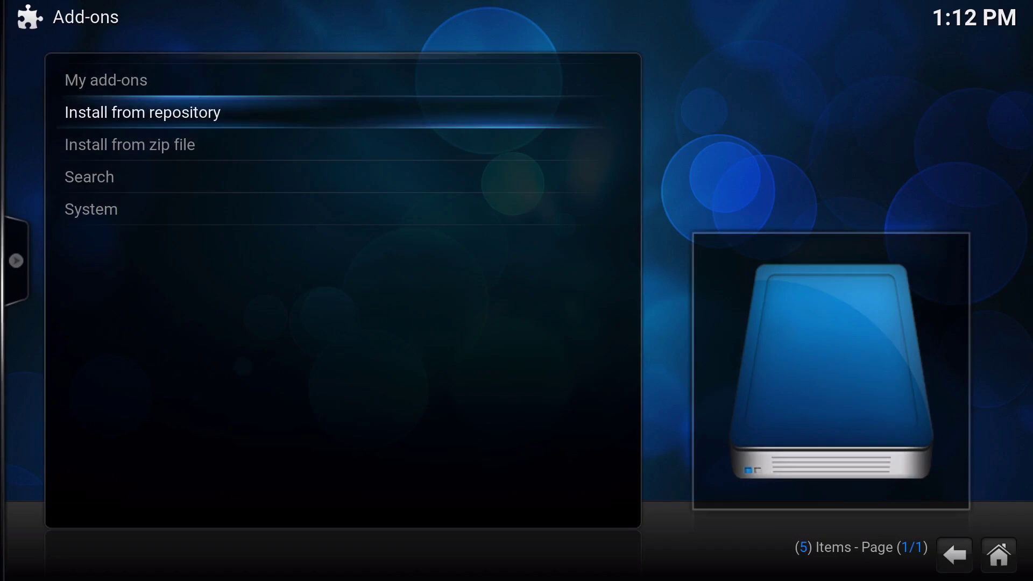
key(Return)
- Open Kodi Add-on repository > Look and feel > Skin
key(Down)
key(Down)
key(Down)
key(Down)
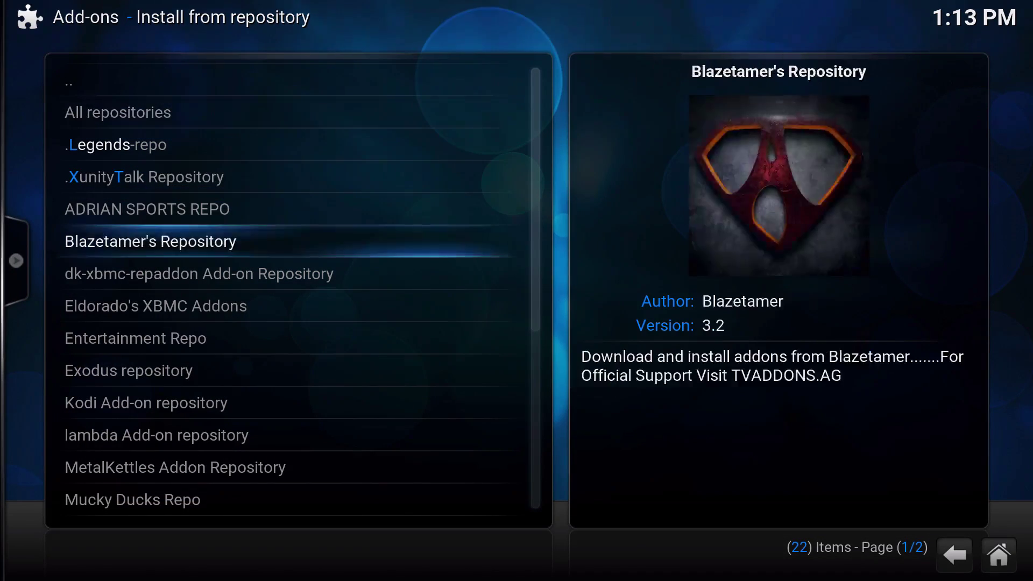
key(Down)
key(Down)
key(Down)
key(Return)
key(Down)
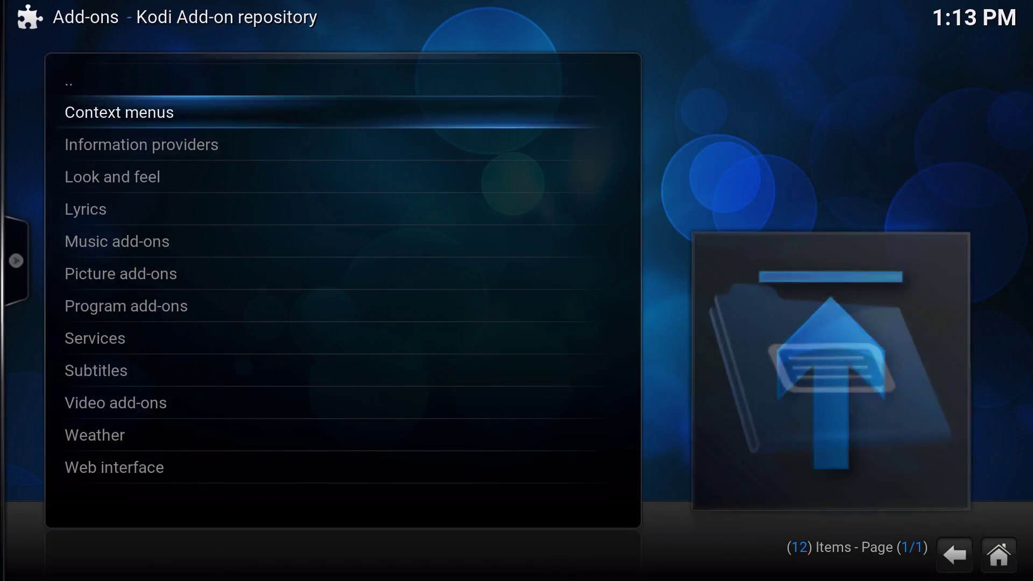
key(Down)
key(Down)
key(Return)
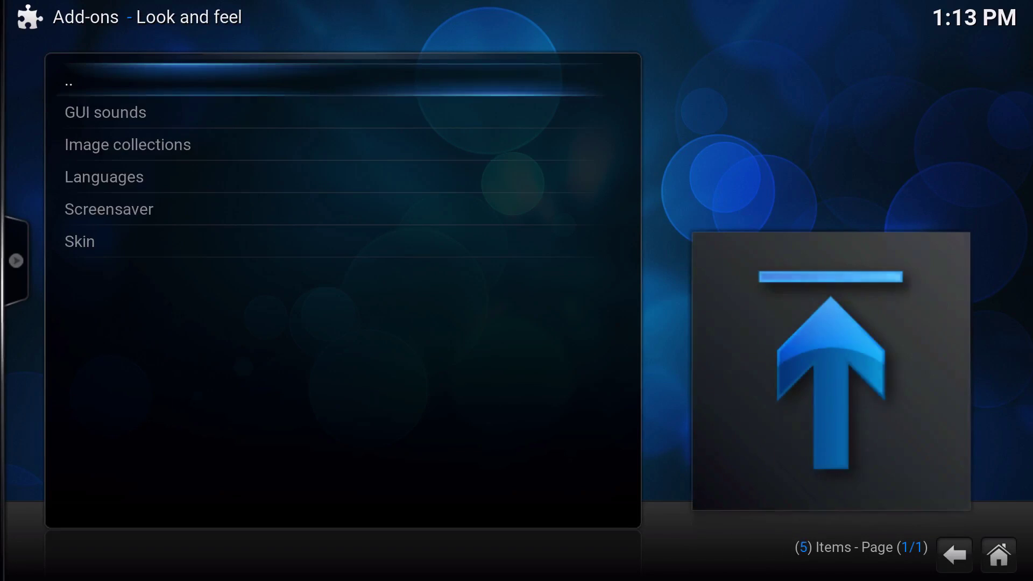
key(Down)
key(Down)
key(Down)
key(Return)
- Browse the skin add-ons, then back out to the main Add-ons menu
key(Down)
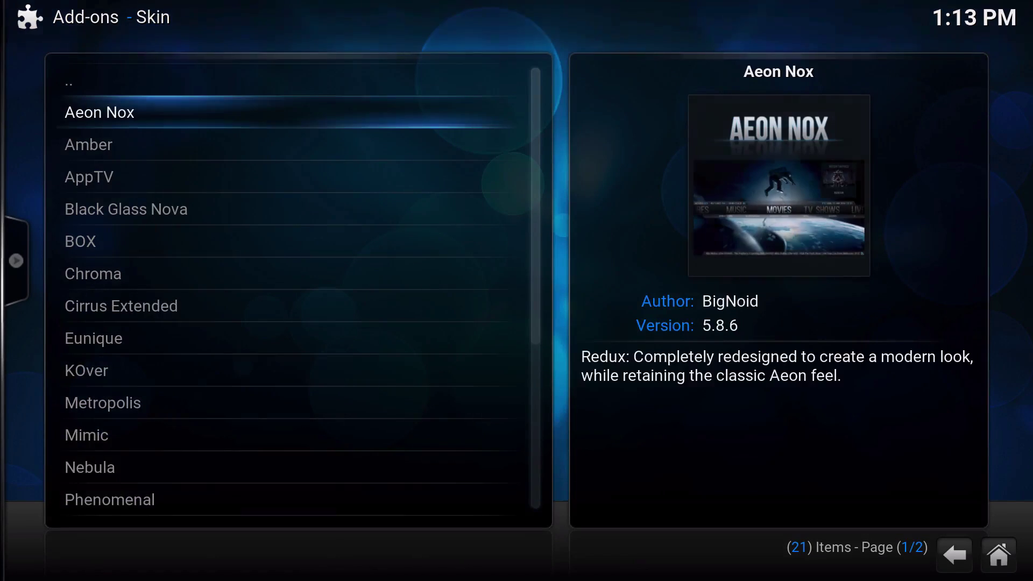
key(Down)
key(Down)
key(Down)
key(Up)
key(Up)
key(Up)
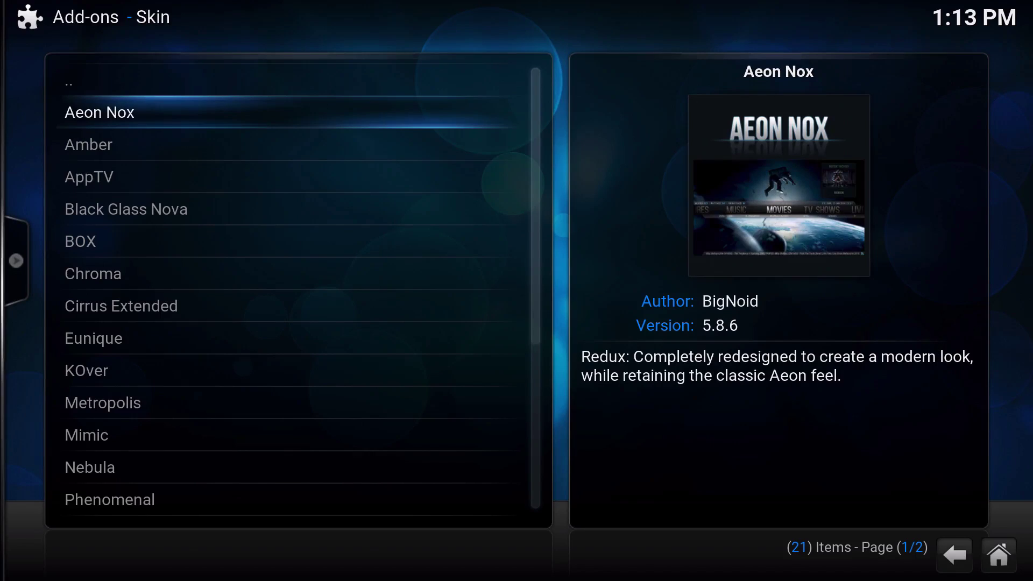
key(Escape)
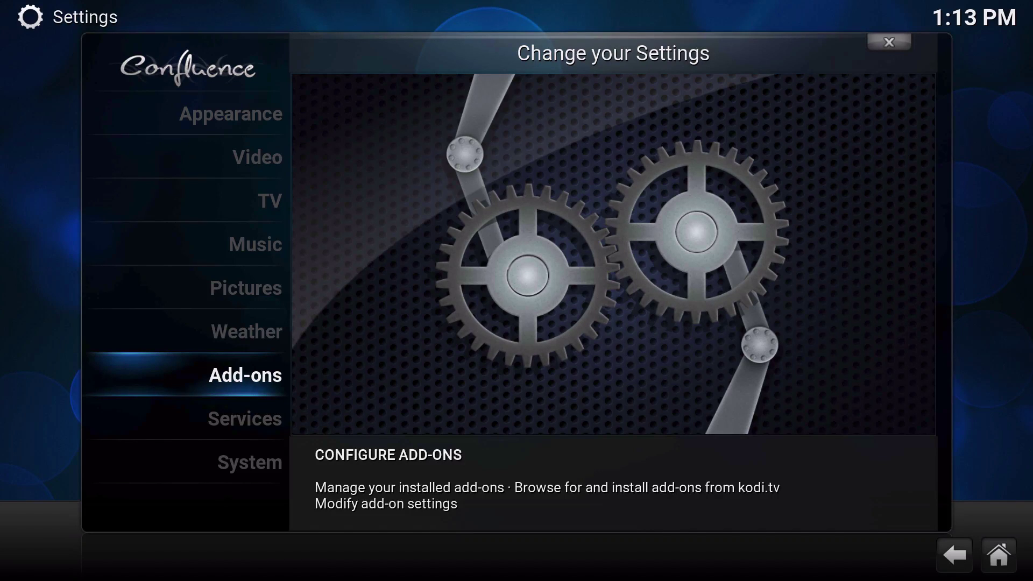
key(Return)
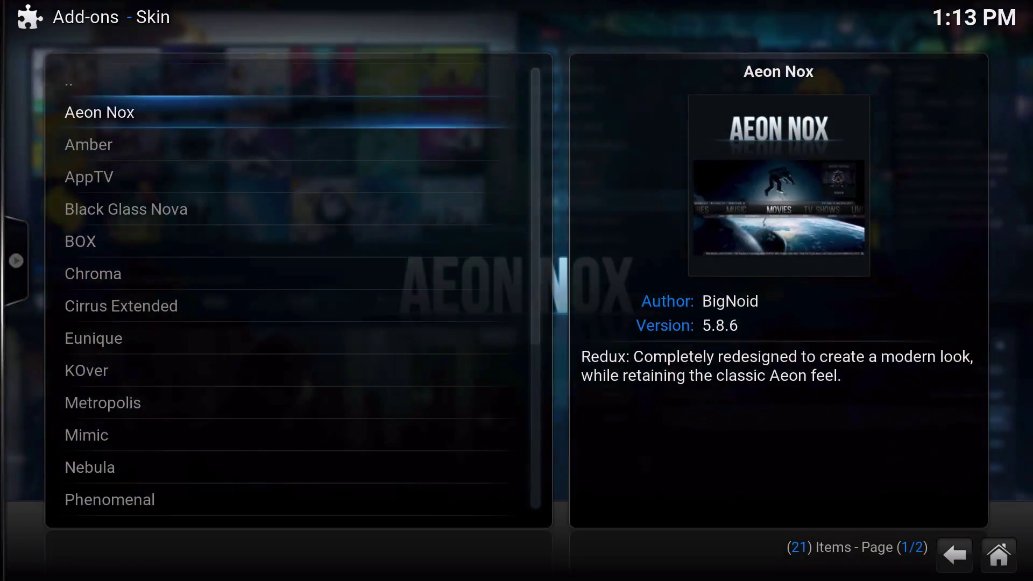
key(BackSpace)
key(BackSpace)
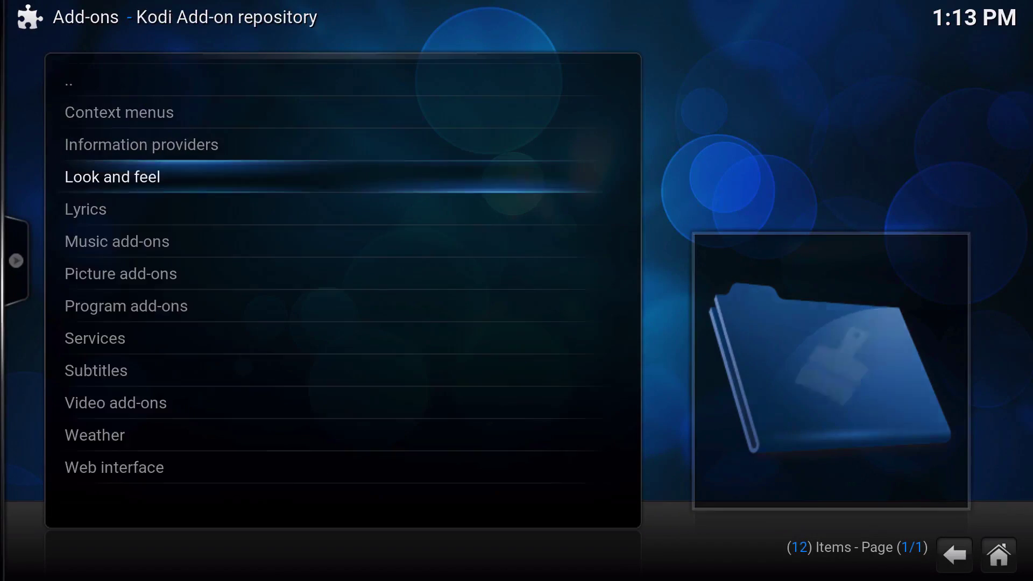
key(BackSpace)
key(BackSpace)
- Install skin.arctic.zephyr-master.zip from Home folder > Downloads via Install from zip file
key(Down)
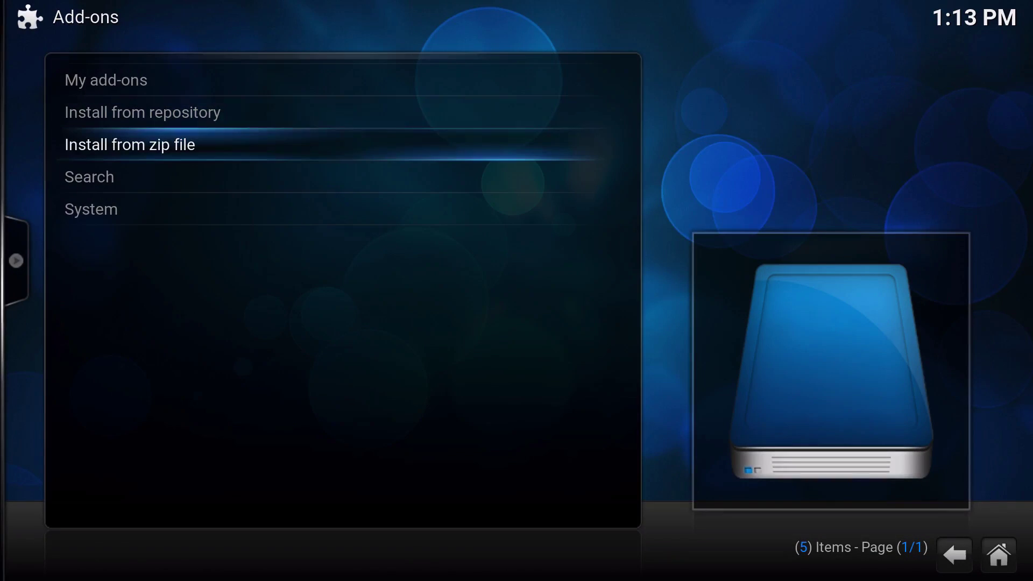
key(Return)
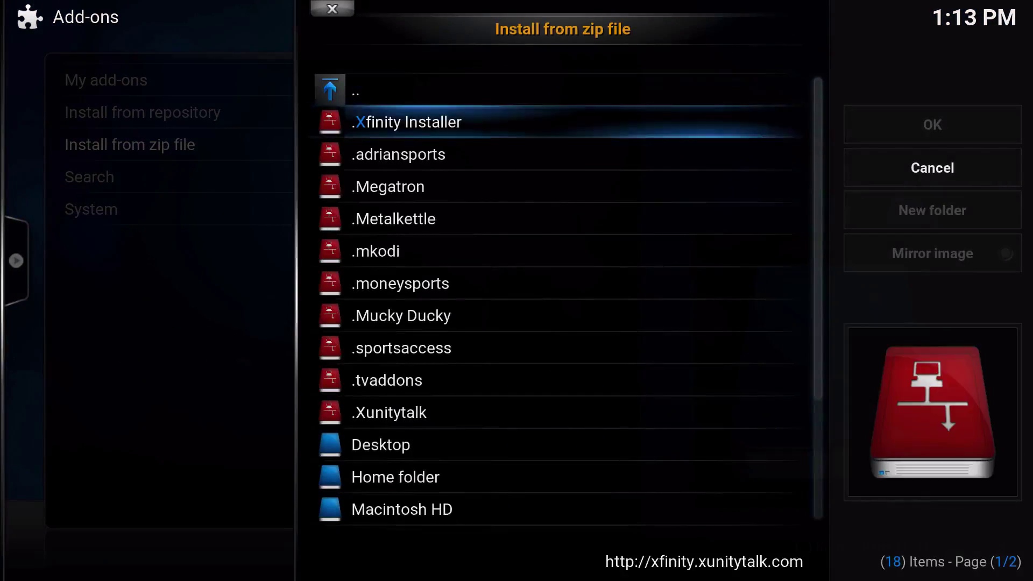
key(Down)
key(Down)
key(Down)
key(Down)
key(Down)
key(Down)
key(Down)
key(Down)
key(Down)
key(Down)
key(Down)
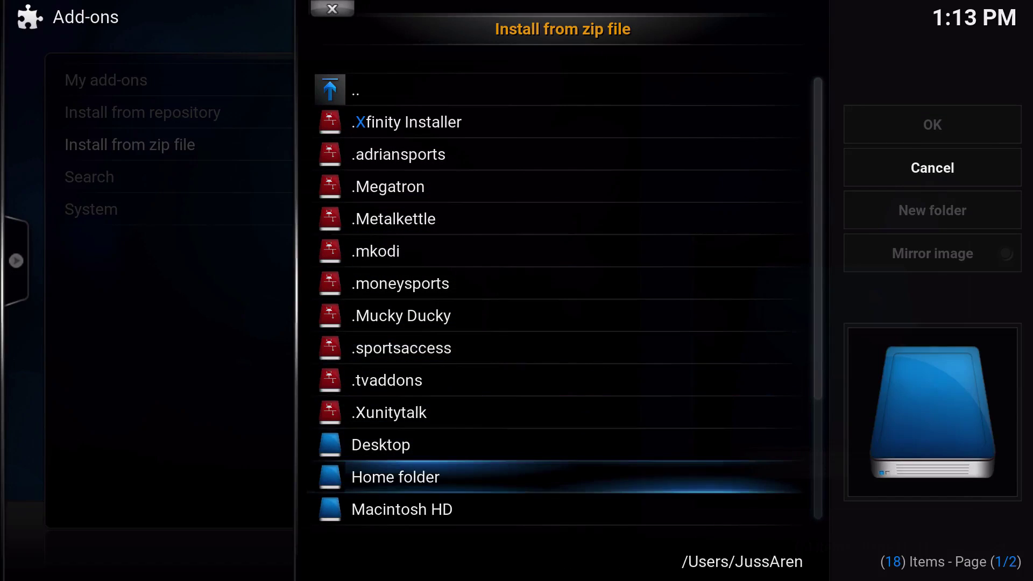
key(Return)
key(Down)
key(Down)
key(Down)
key(Down)
key(Down)
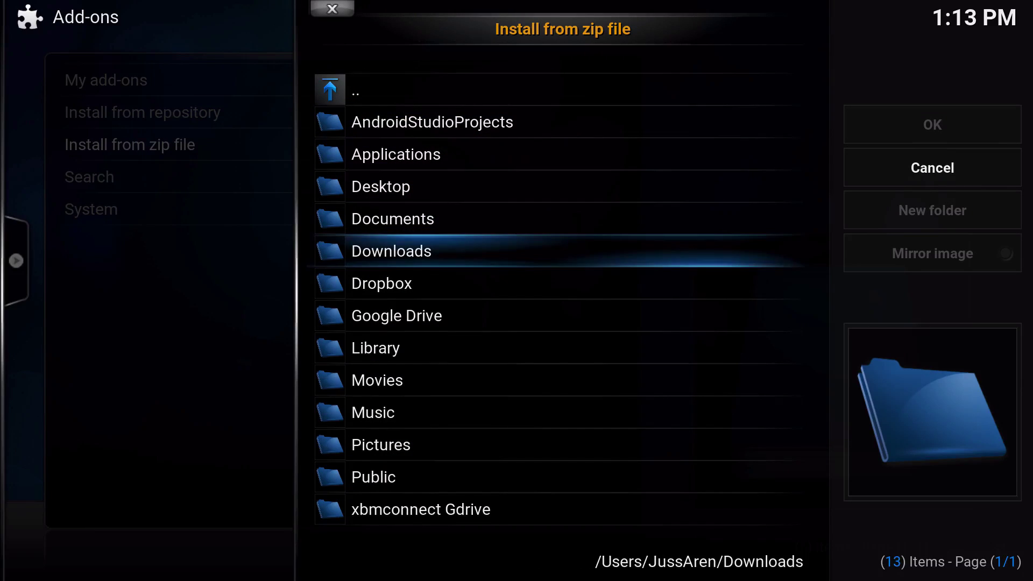
key(Return)
key(Down)
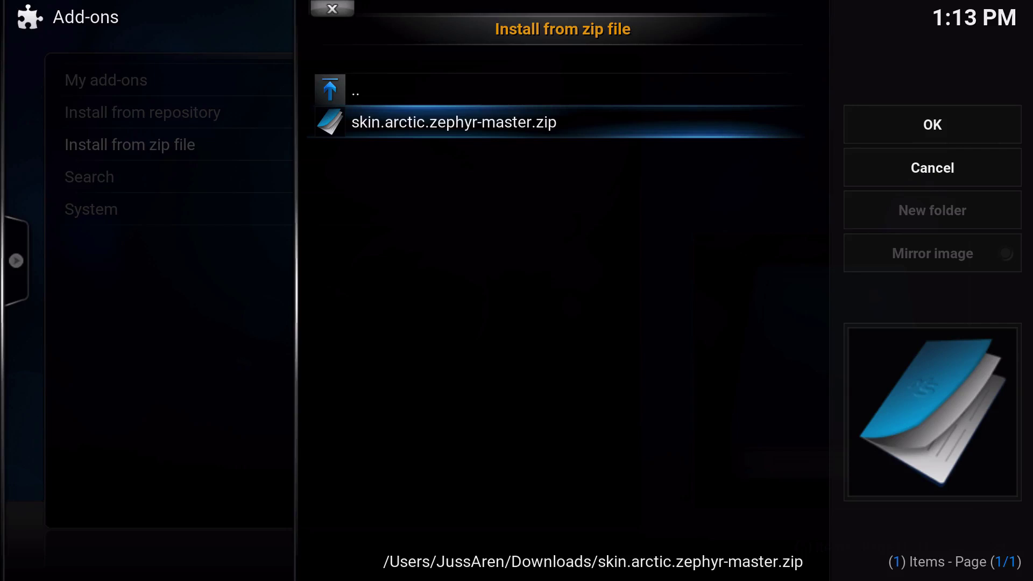
key(Return)
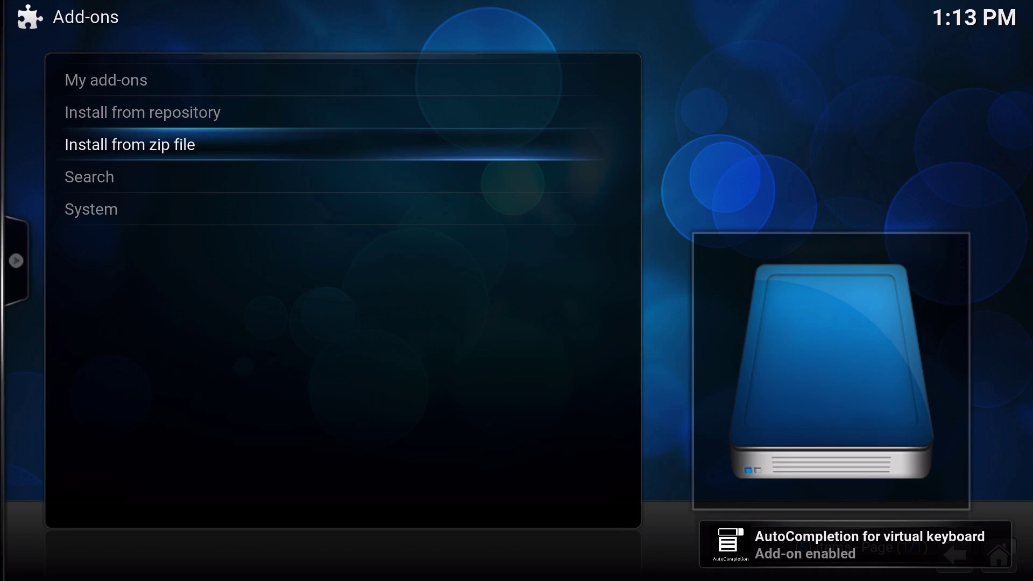
- Answer Yes to switching to Arctic: Zephyr, then Yes to keeping it
key(Left)
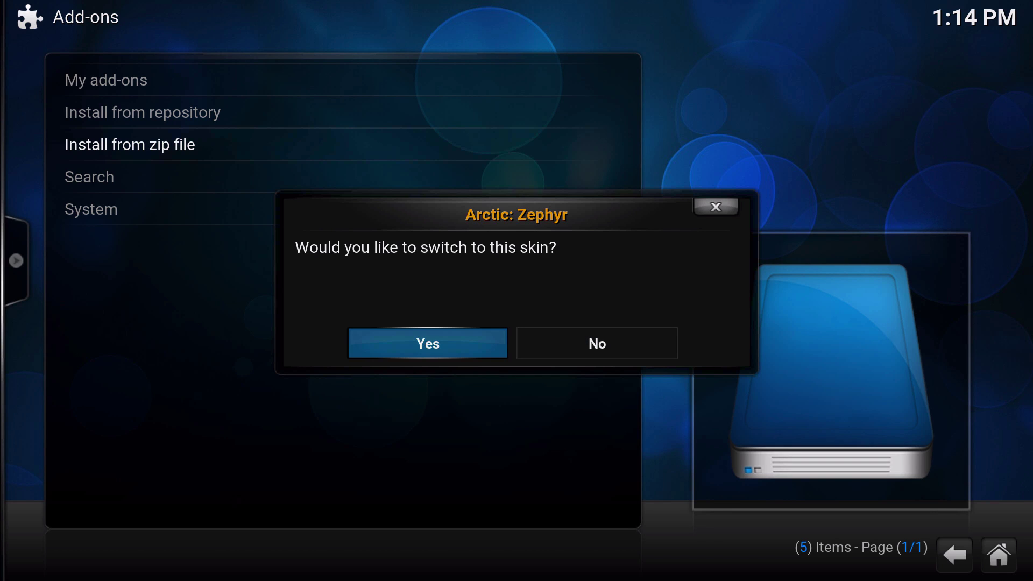
key(Return)
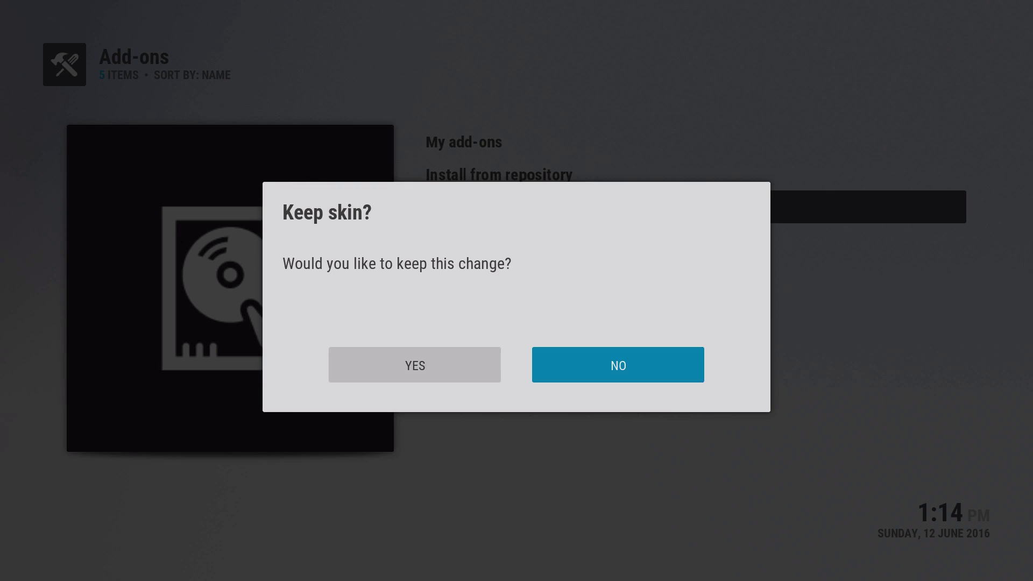
key(Left)
key(Return)
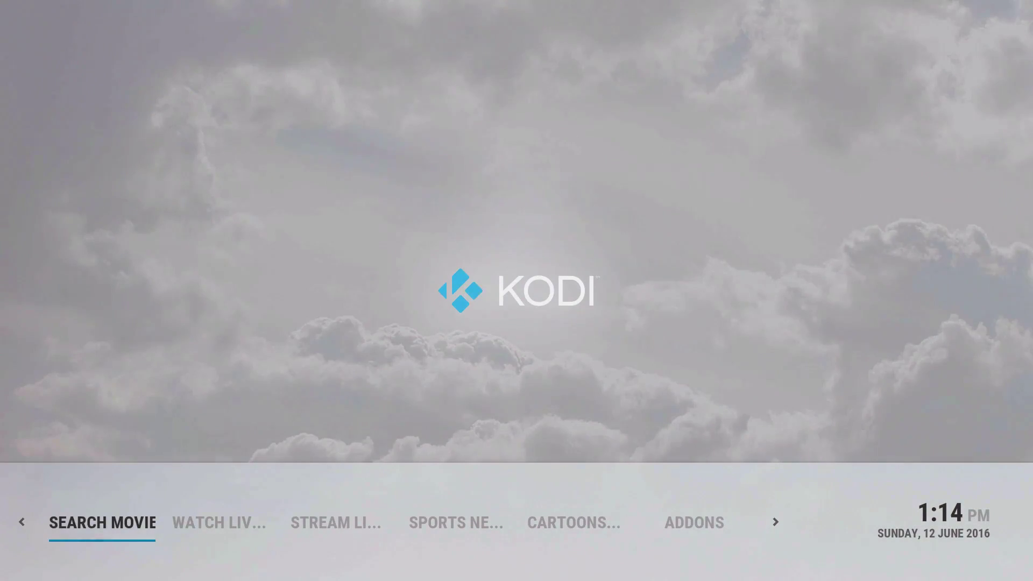
- Set the Home menu style to Vertical
key(Right)
key(Right)
key(Right)
key(Right)
key(Right)
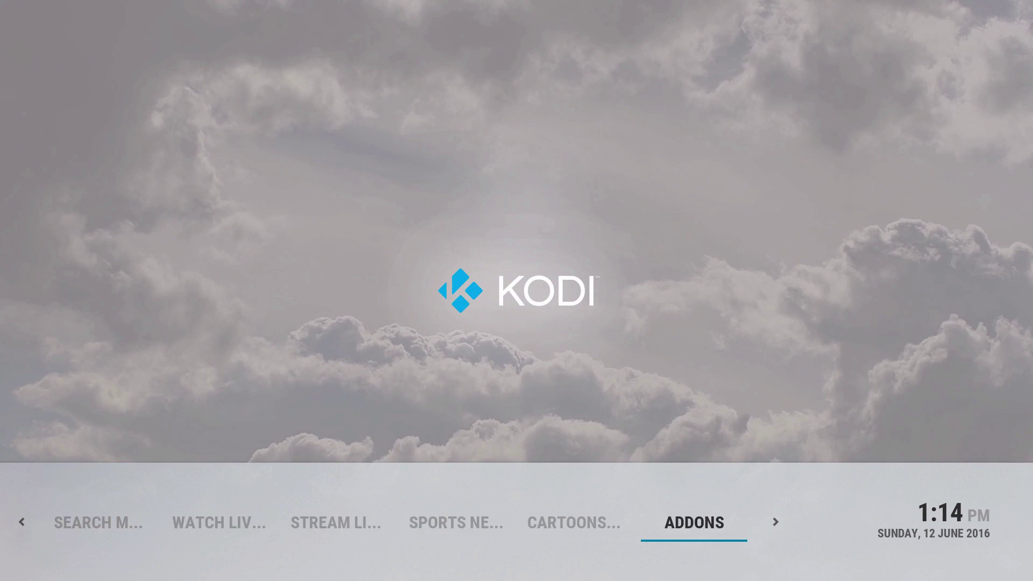
key(Right)
key(Right)
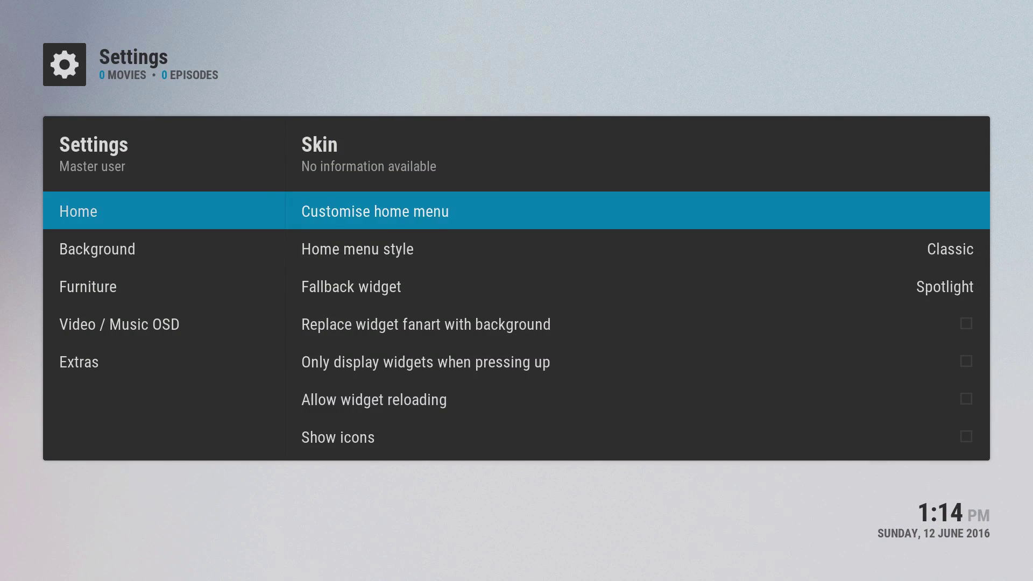
key(Down)
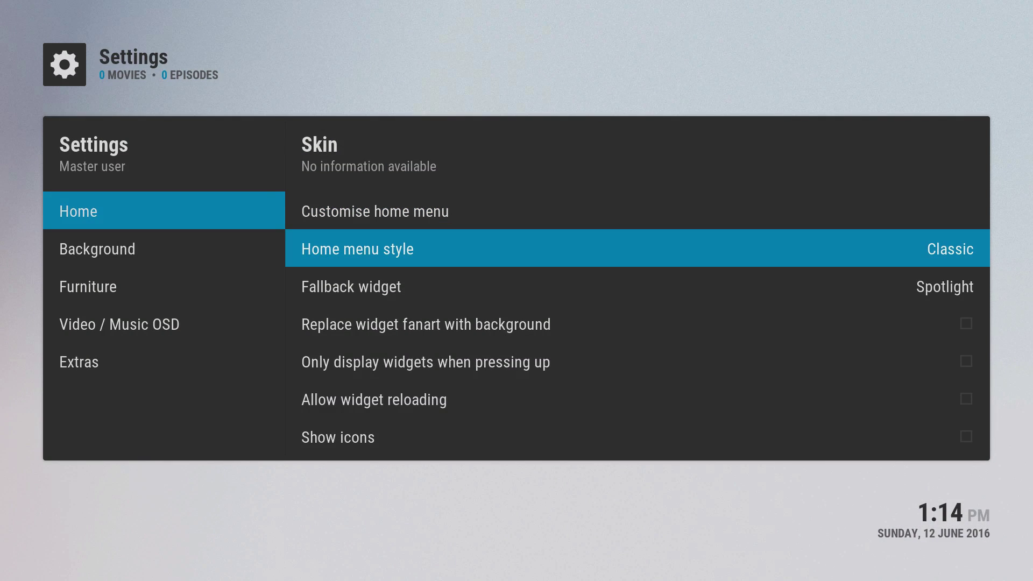
key(Return)
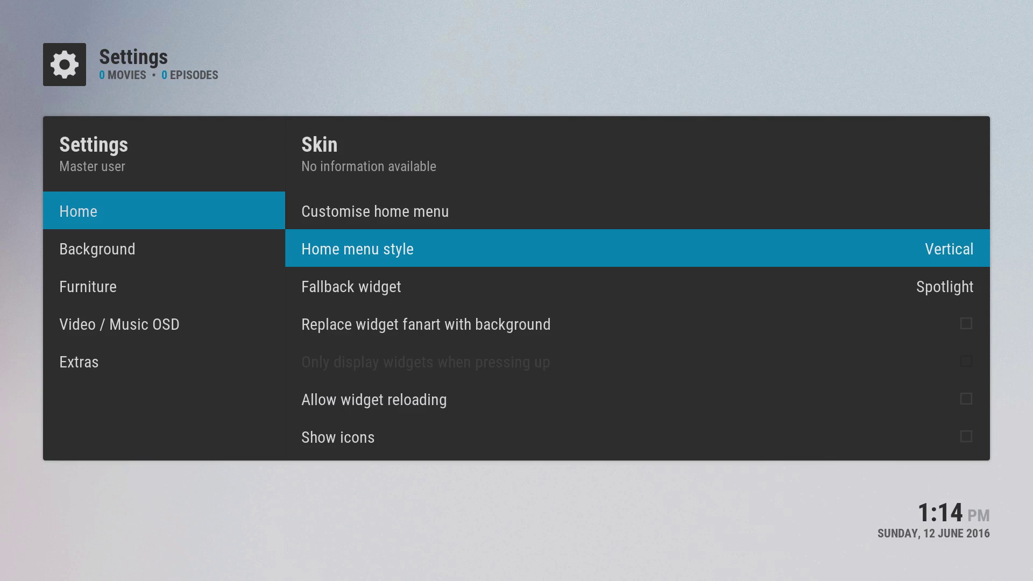
- Tick the Allow widget reloading option
key(Down)
key(Down)
key(Down)
key(Down)
key(Down)
key(Down)
key(Down)
key(Down)
key(Down)
key(Return)
key(Up)
key(Up)
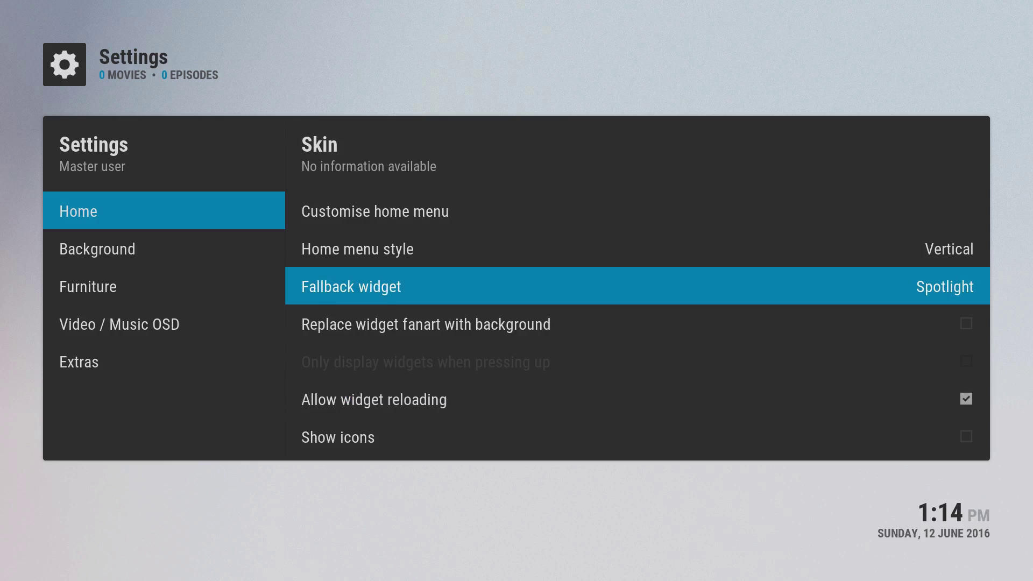
- Look over the background settings, including the fanart animation option
key(Left)
key(Right)
key(Left)
key(Down)
key(Right)
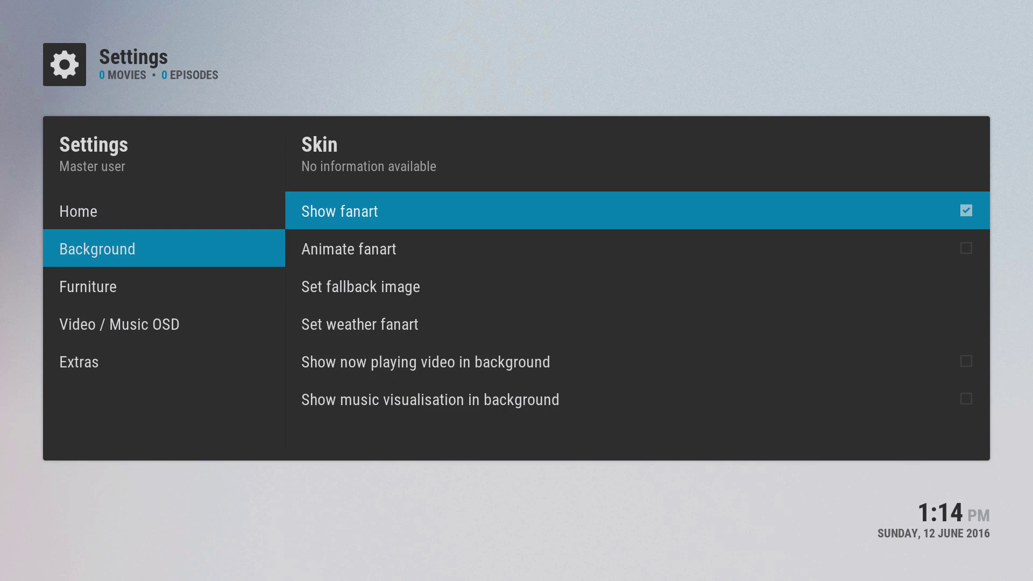
key(Down)
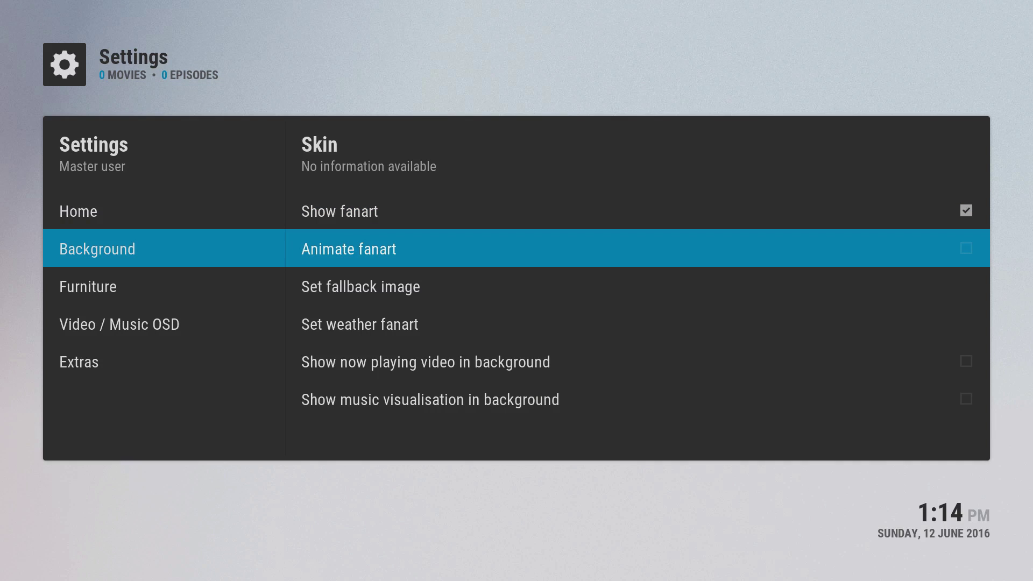
- Return to the Home settings category and highlight Customise home menu
key(Left)
key(Left)
key(Return)
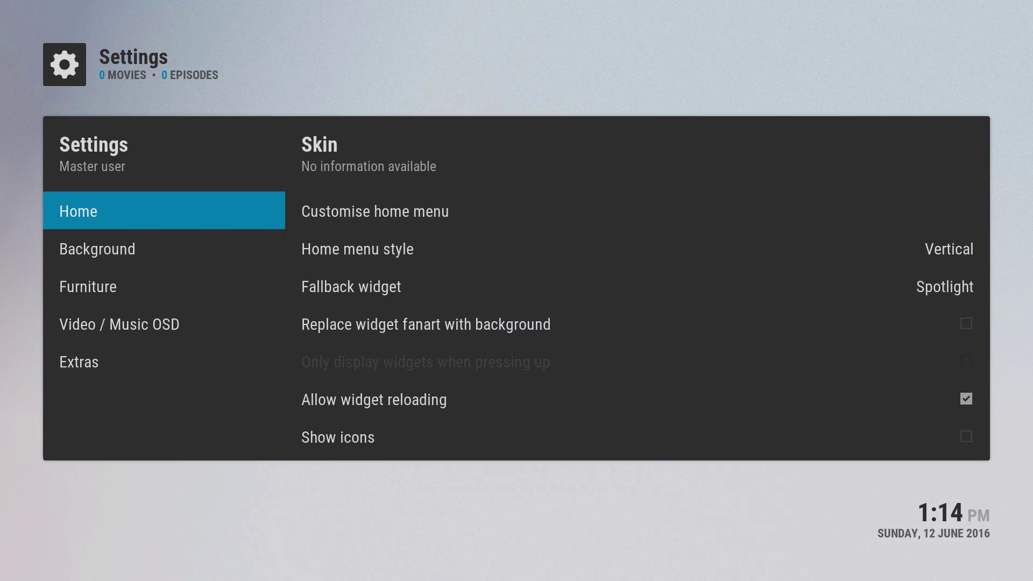
key(Right)
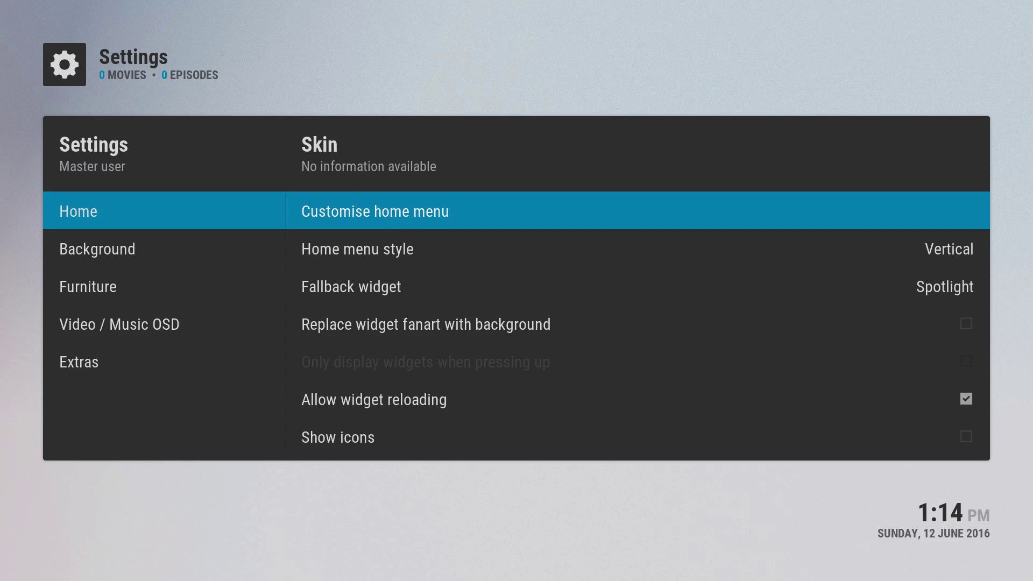
- Open Customise home menu and delete the unwanted first menu items
key(Return)
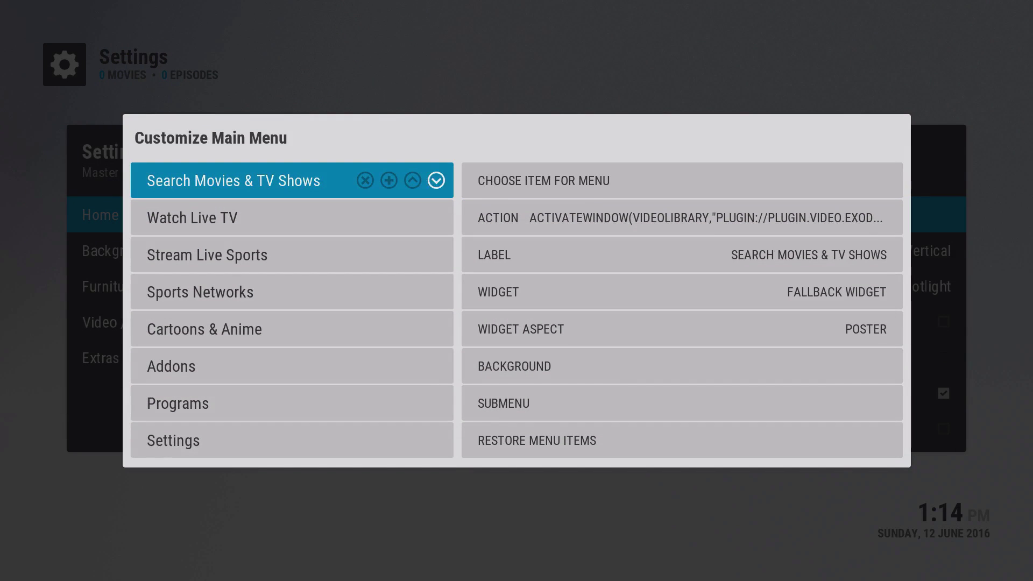
key(Left)
key(Left)
key(Left)
key(Return)
key(Return)
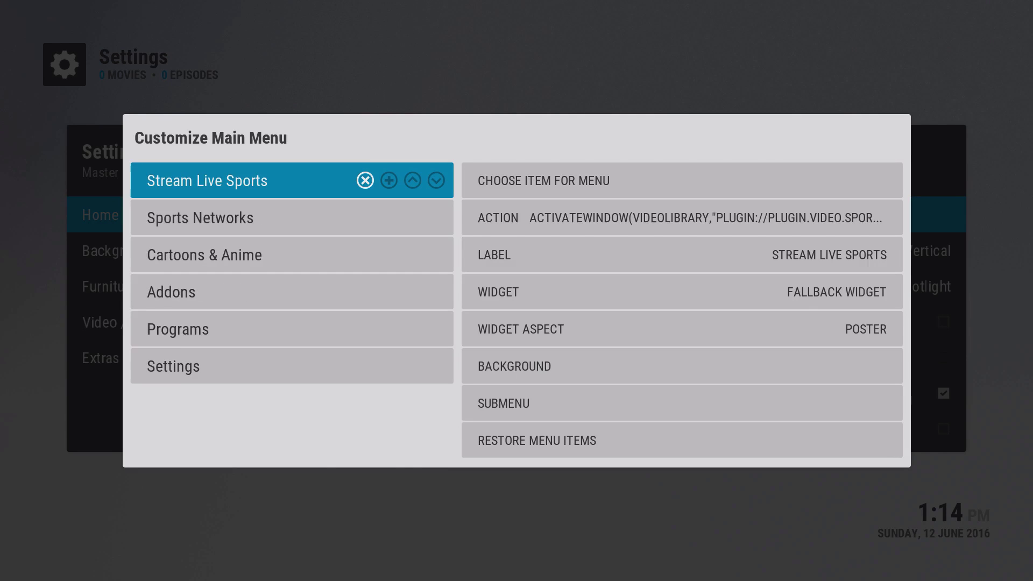
key(Return)
key(Return)
key(Return)
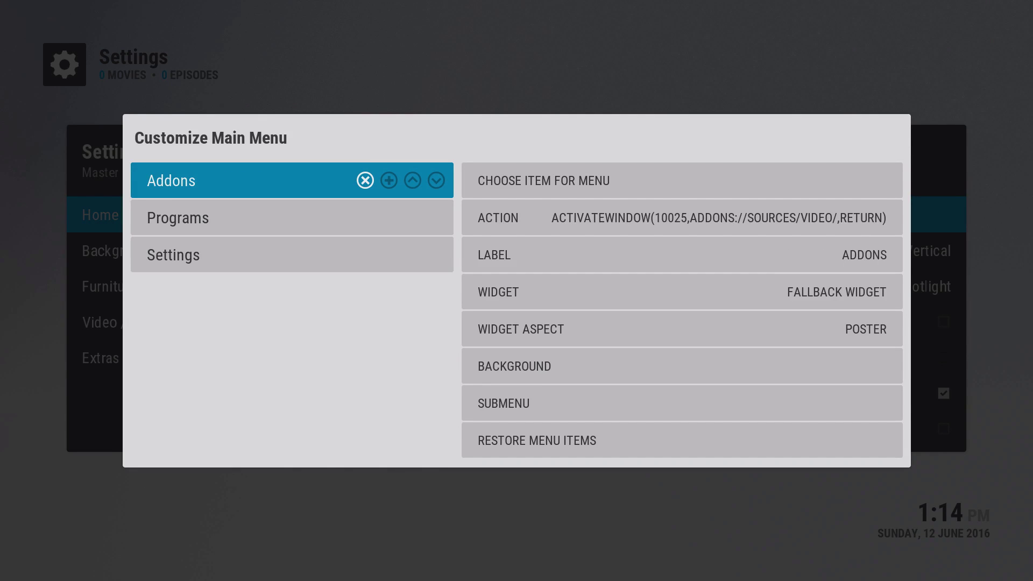
- Check the remaining items and insert a new blank item from Addons
key(Down)
key(Down)
key(Up)
key(Up)
key(Down)
key(Down)
key(Down)
key(Right)
key(Return)
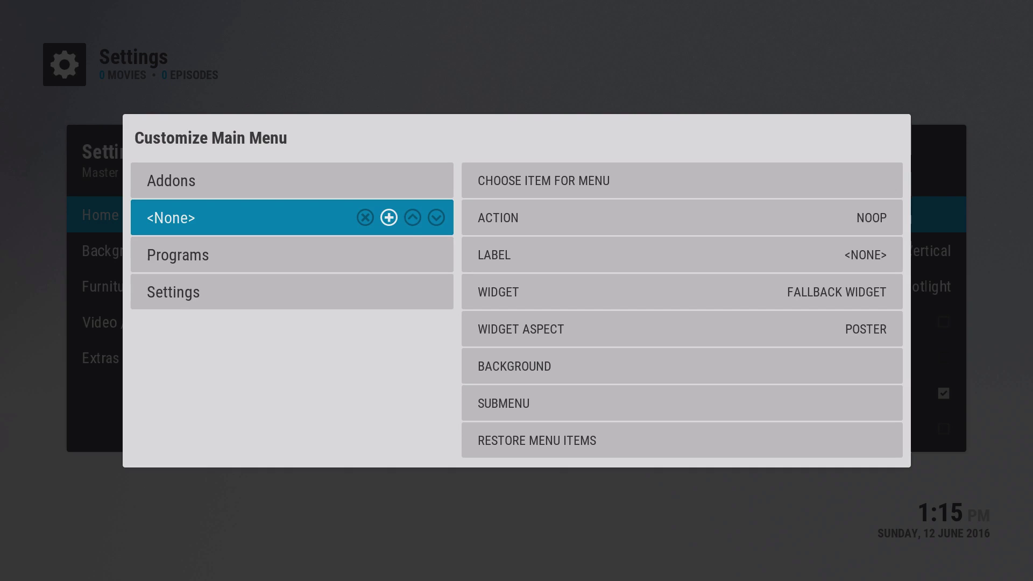
key(Right)
- Move the new blank item to the top, above Addons
key(Return)
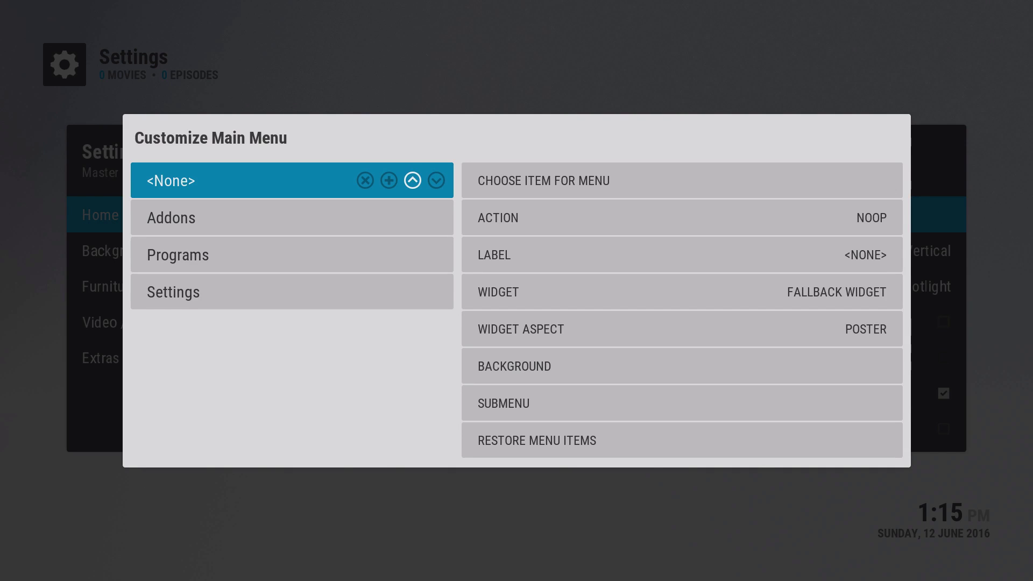
key(Left)
key(Right)
key(Right)
key(Right)
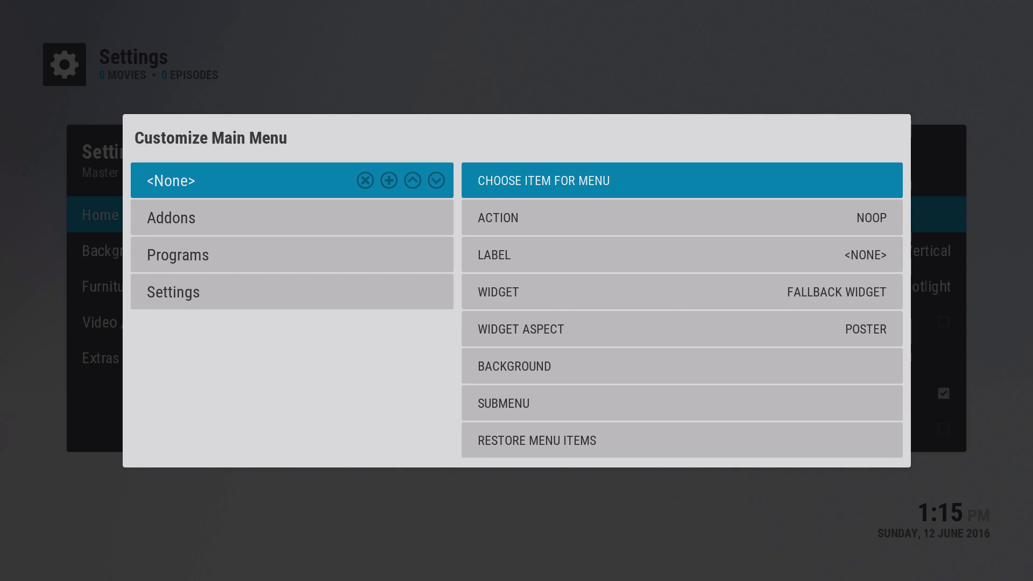
key(Down)
key(Down)
key(Down)
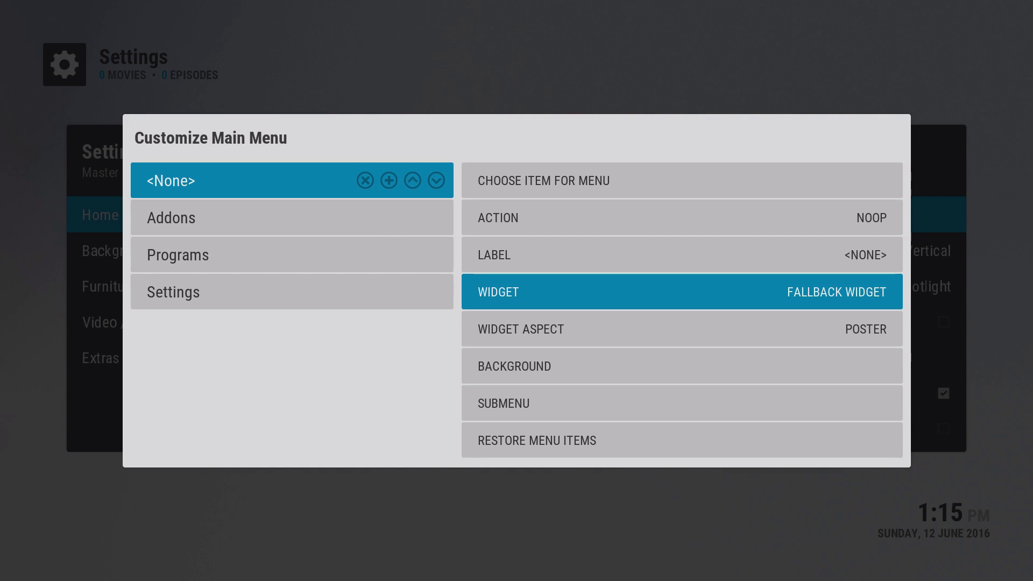
- Open the widget sources and go to Add-On > Video Add-On
key(Return)
key(Down)
key(Down)
key(Down)
key(Down)
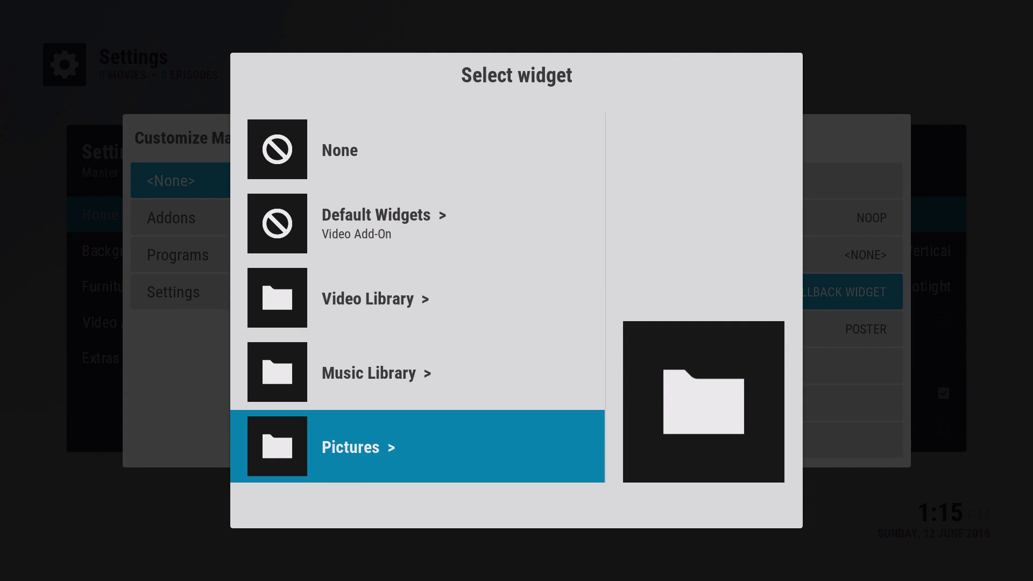
key(Up)
key(Up)
key(Up)
key(Up)
key(Return)
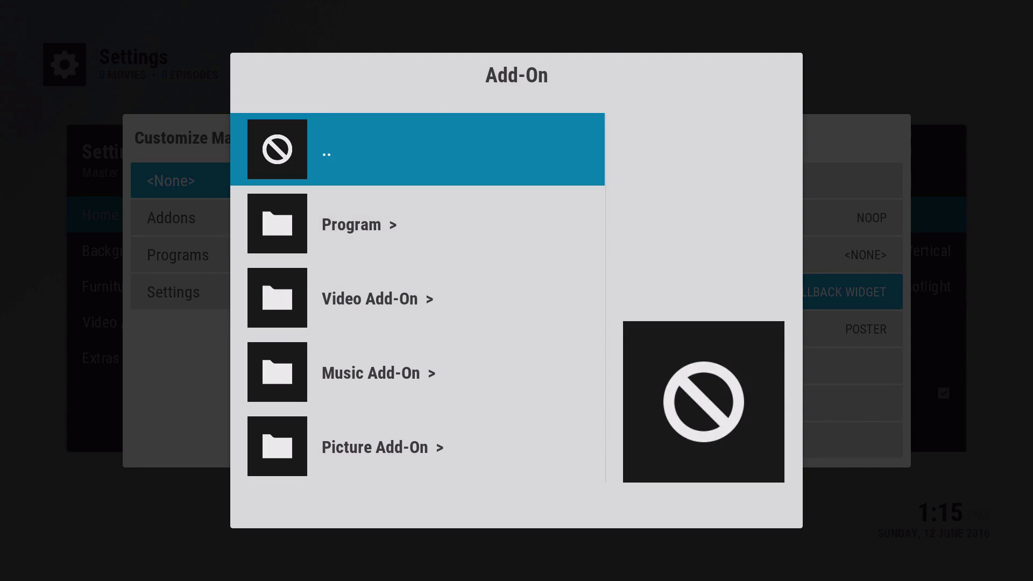
key(Down)
key(Down)
key(Return)
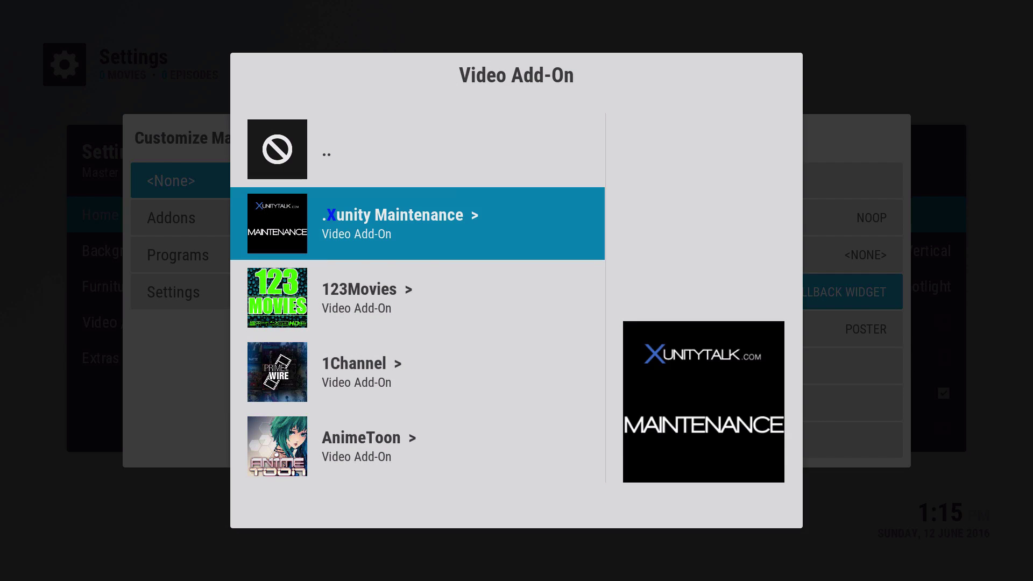
key(Down)
key(Down)
key(Down)
- Open the Exodus add-on and its Movies section
key(Down)
key(Down)
key(Down)
key(Down)
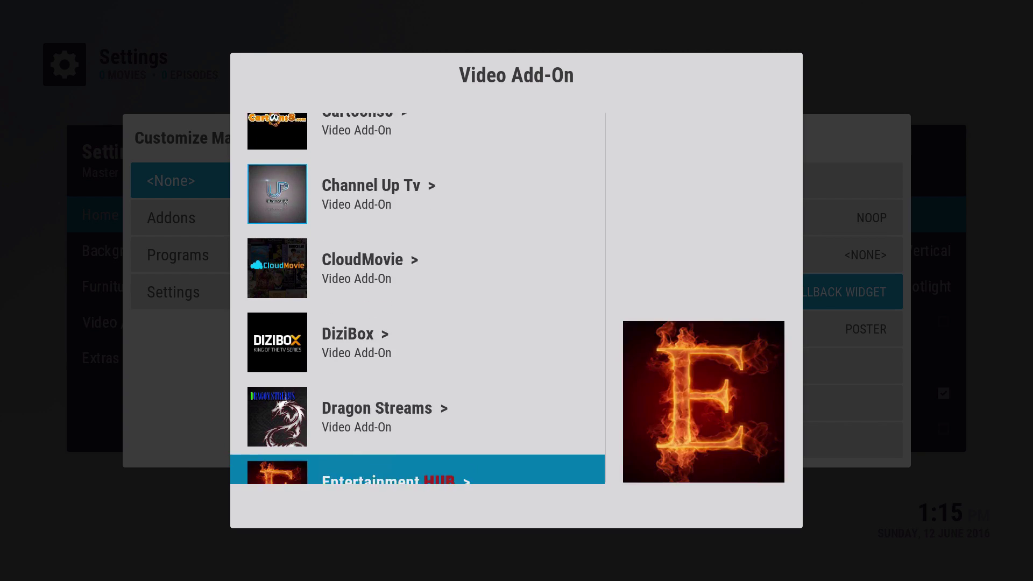
key(Down)
key(Down)
key(Up)
key(Return)
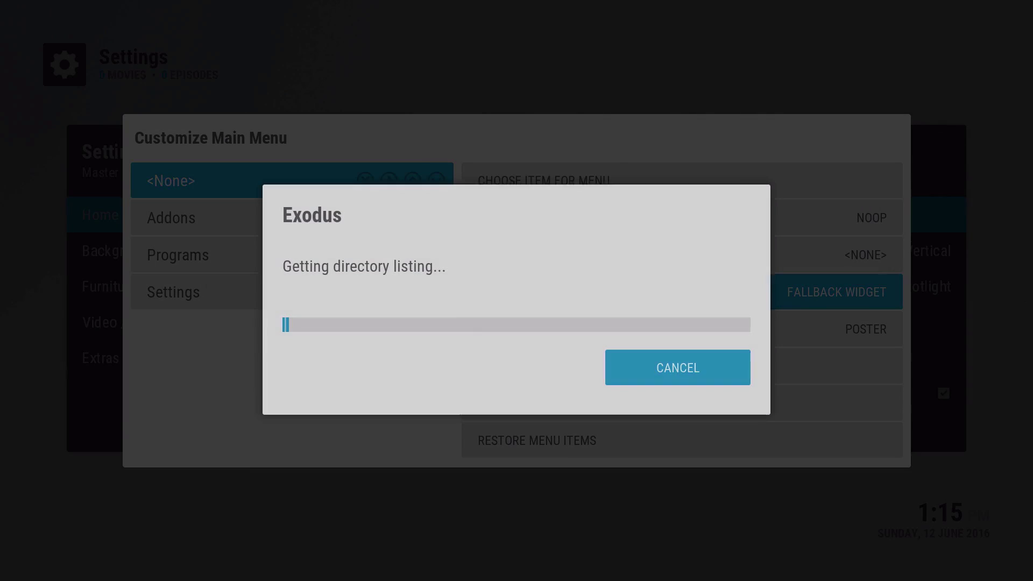
key(Down)
key(Down)
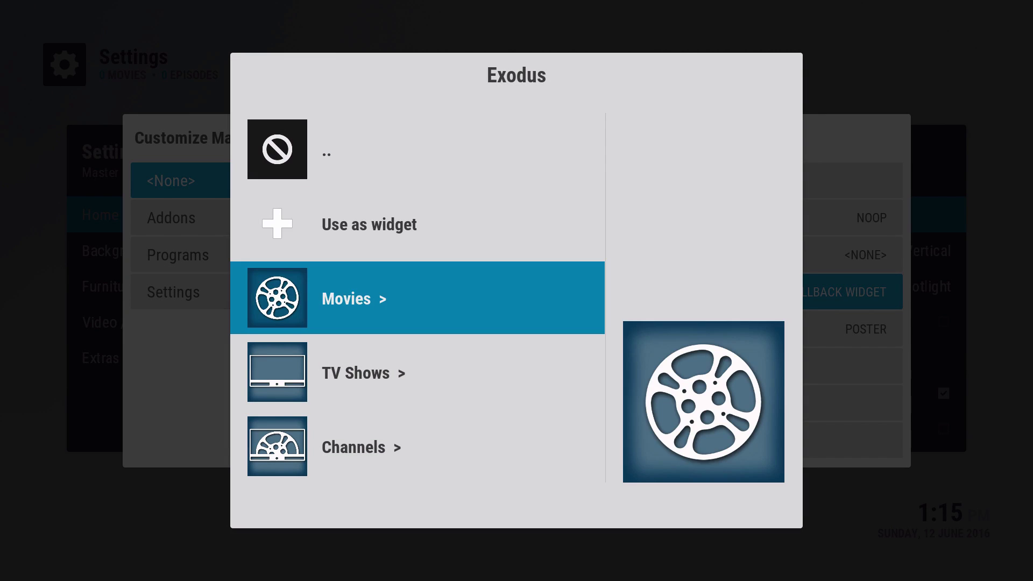
key(Return)
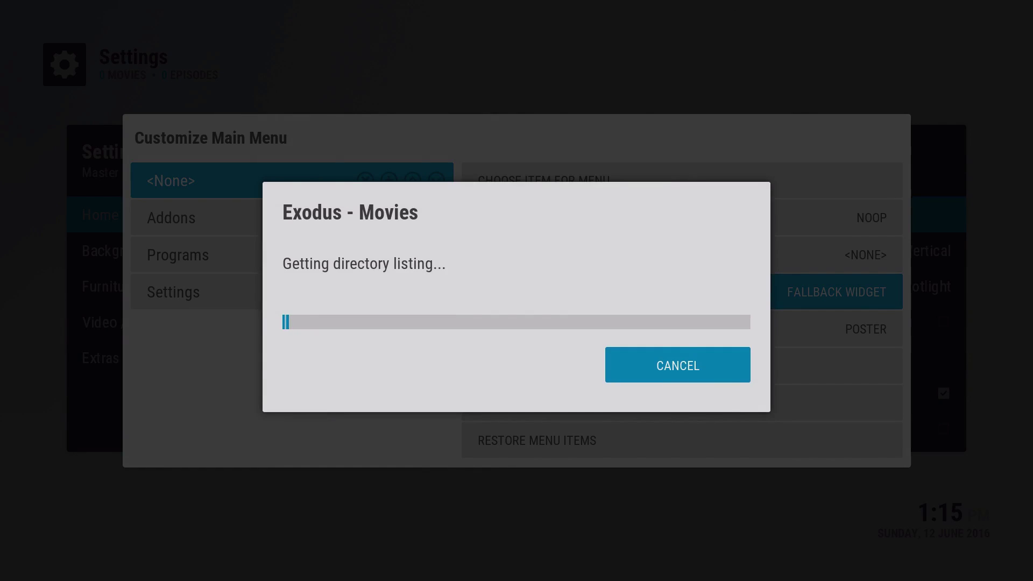
- Open Exodus People Watching and highlight Use as widget
key(Down)
key(Down)
key(Down)
key(Down)
key(Down)
key(Down)
key(Down)
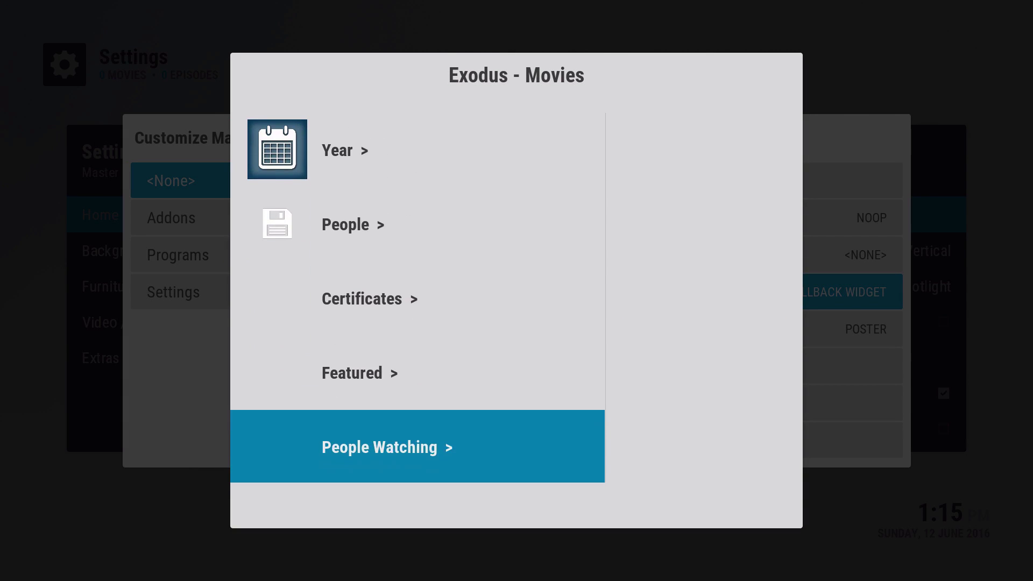
key(Down)
key(Up)
key(Return)
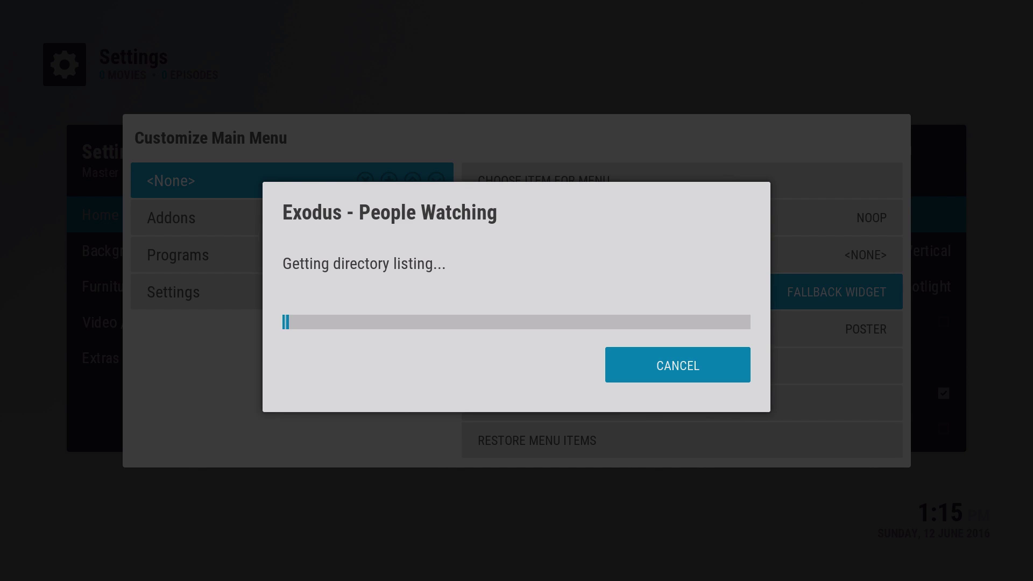
key(Down)
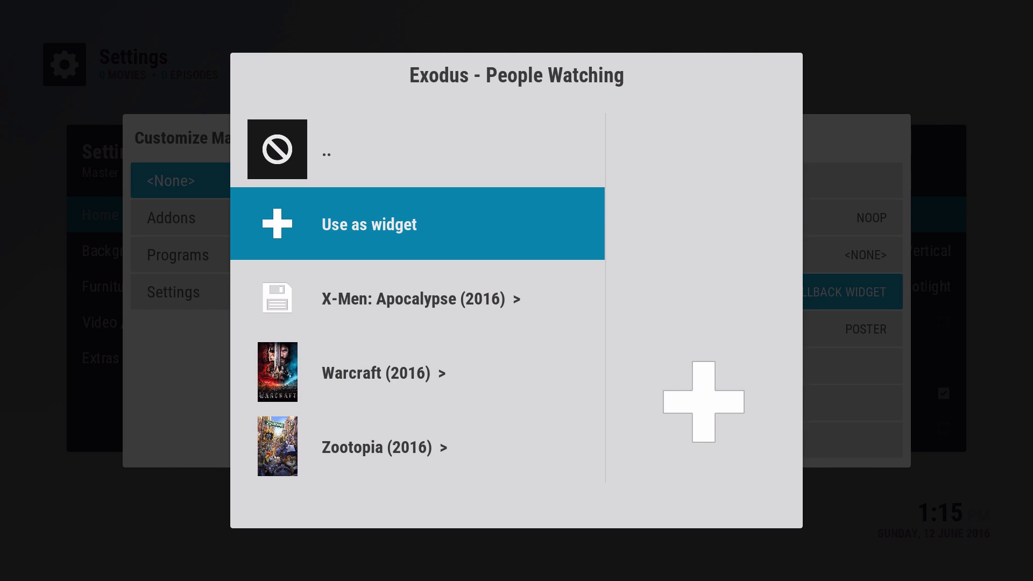
- Use People Watching as the widget, titled and labelled 'Trending Movies'
key(Return)
key(BackSpace)
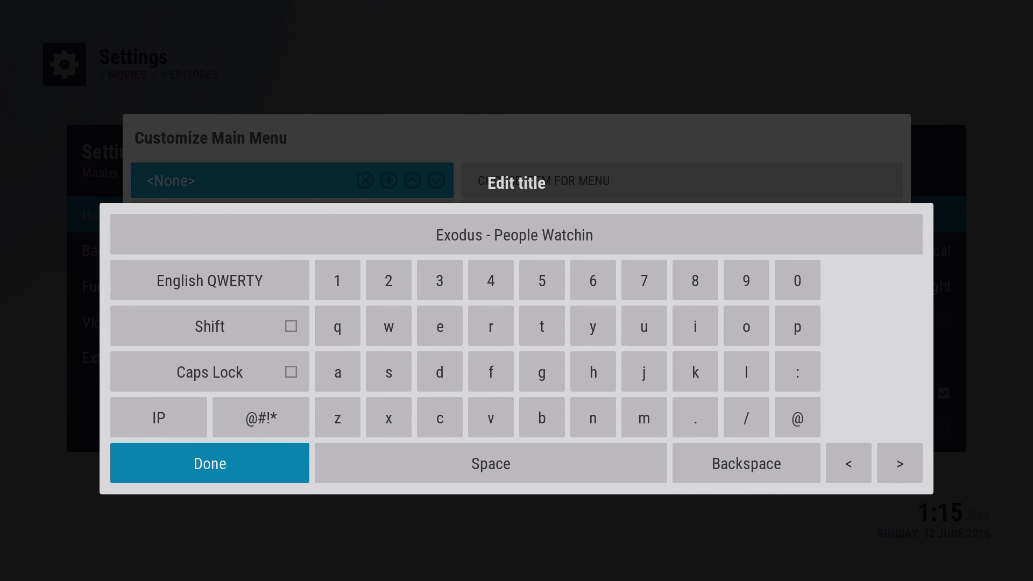
key(BackSpace)
key(BackSpace)
key(BackSpace)
key(BackSpace)
key(BackSpace)
key(BackSpace)
text(Tre)
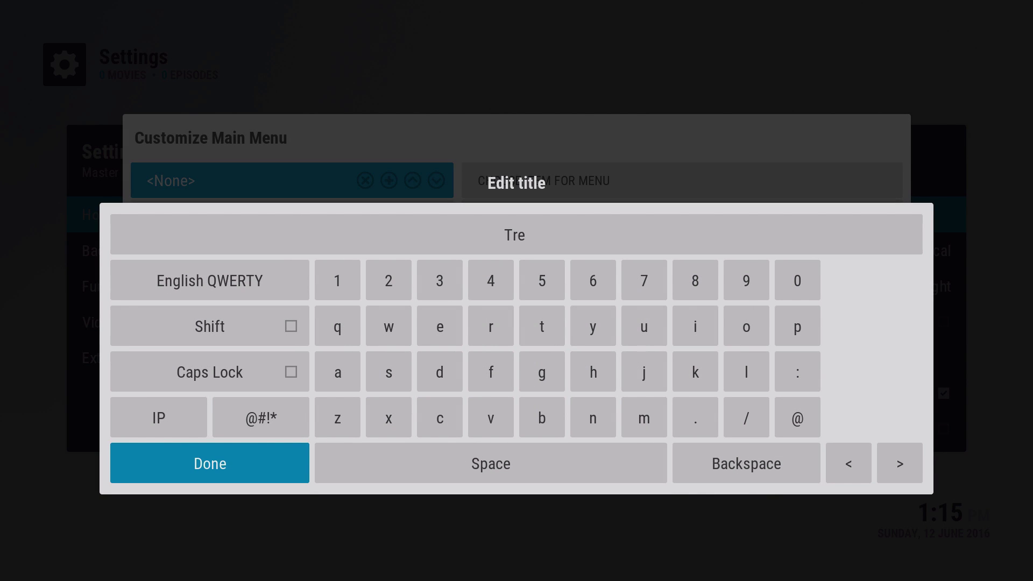
text(nding Movies)
key(Return)
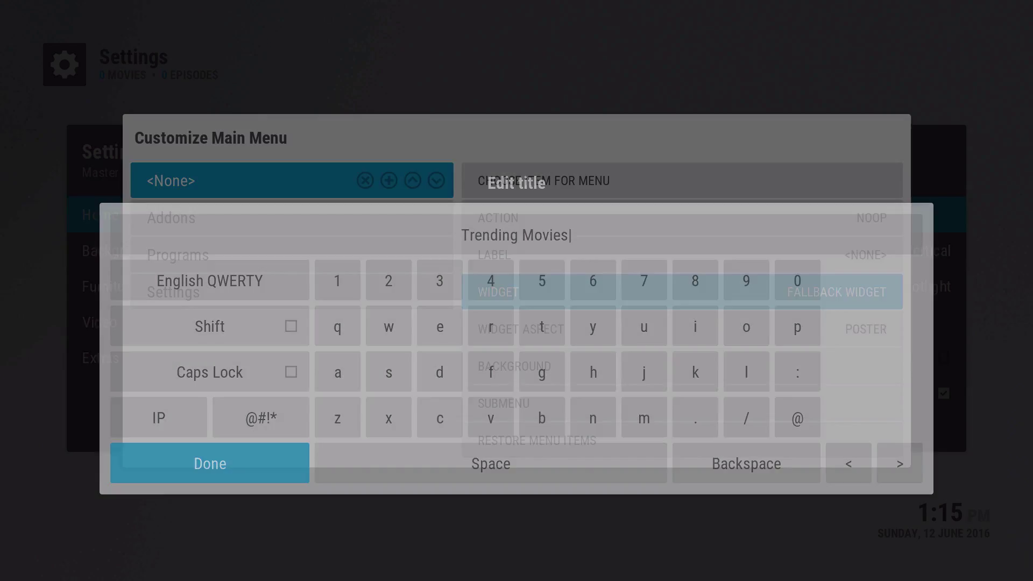
key(Up)
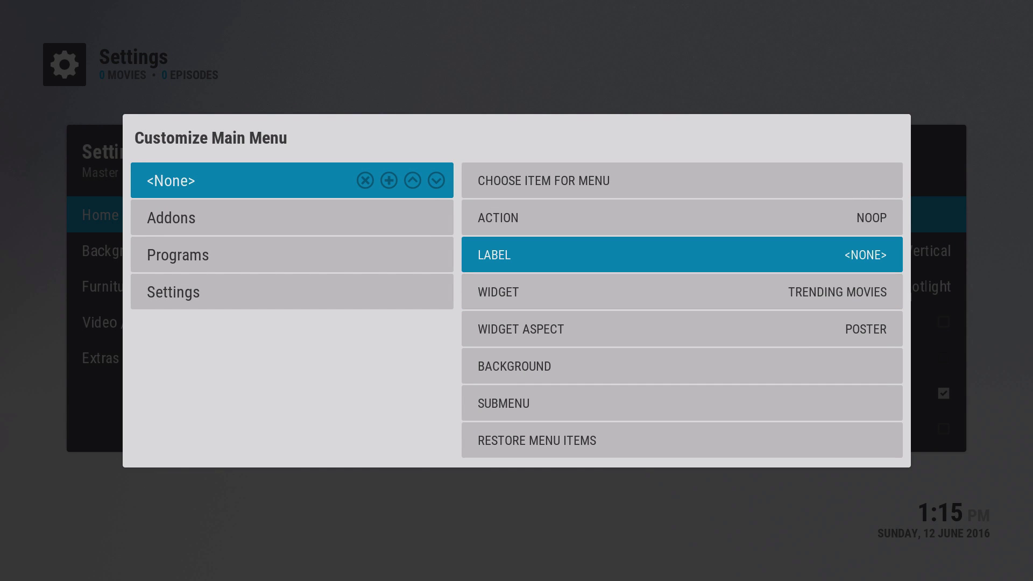
key(Return)
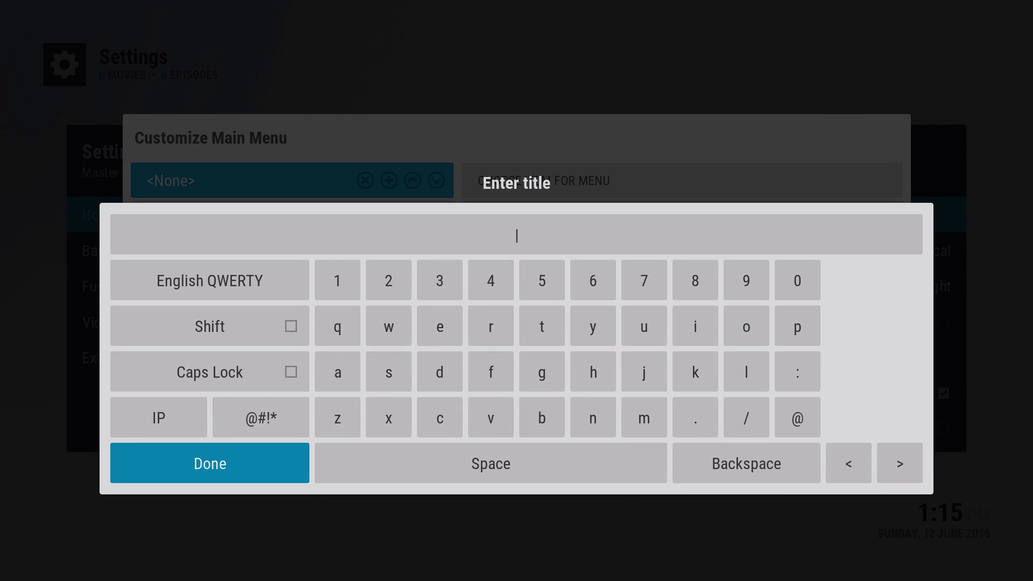
text(Trending Mo)
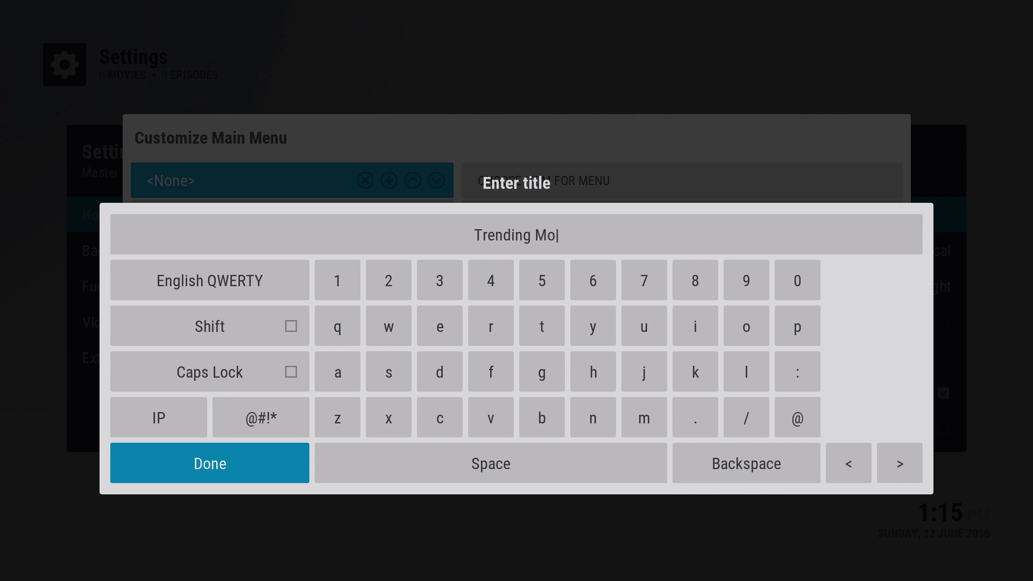
text(vies)
key(Return)
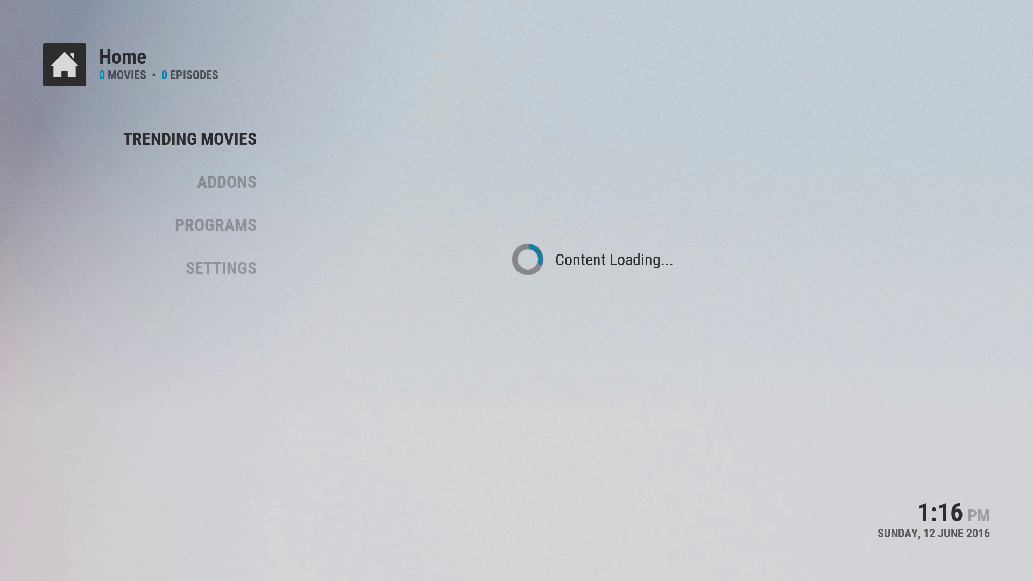
- Browse the Trending Movies poster row, including X-Men: Apocalypse, on the home screen
key(Down)
key(Up)
key(Right)
key(Right)
key(Right)
key(Right)
key(Left)
key(Left)
key(Left)
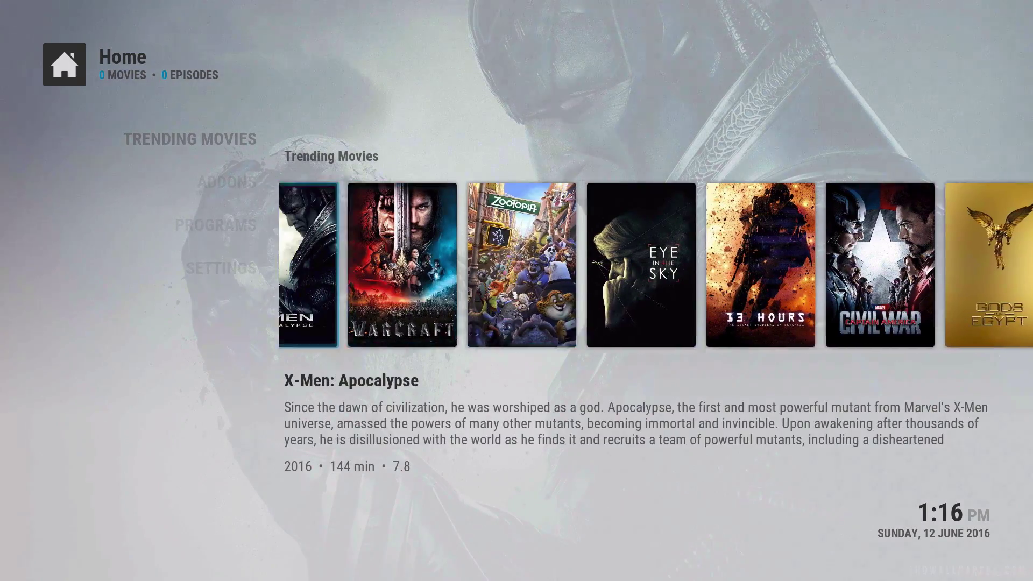
key(Left)
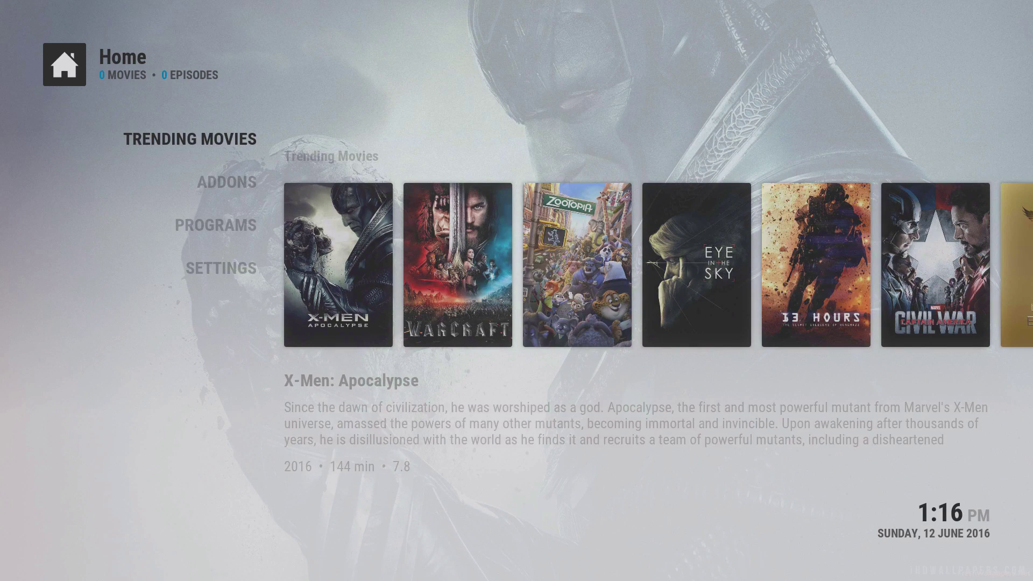
key(Right)
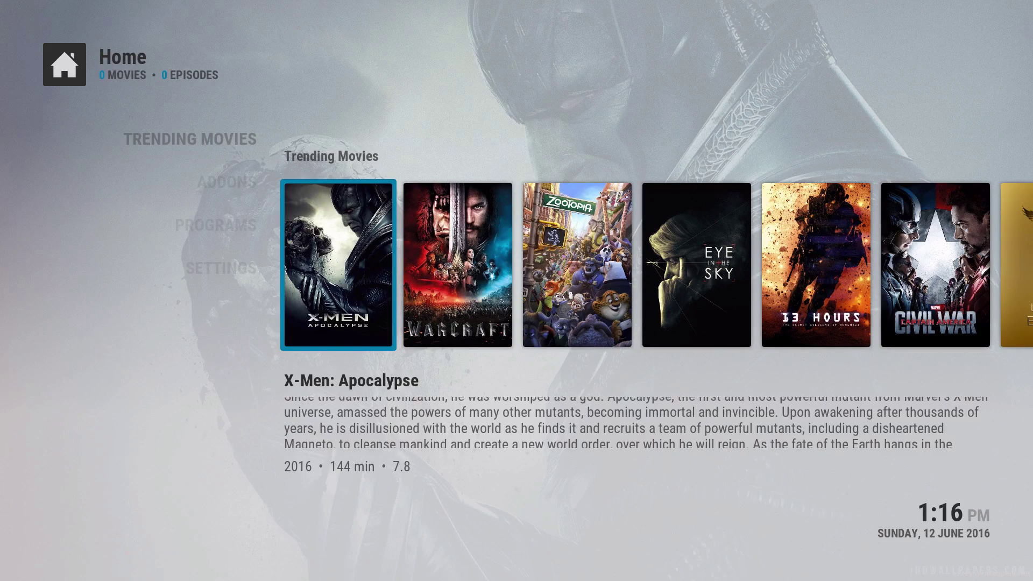
key(Left)
- Go from Home to Settings > Skin settings > Customise home menu
key(Down)
key(Down)
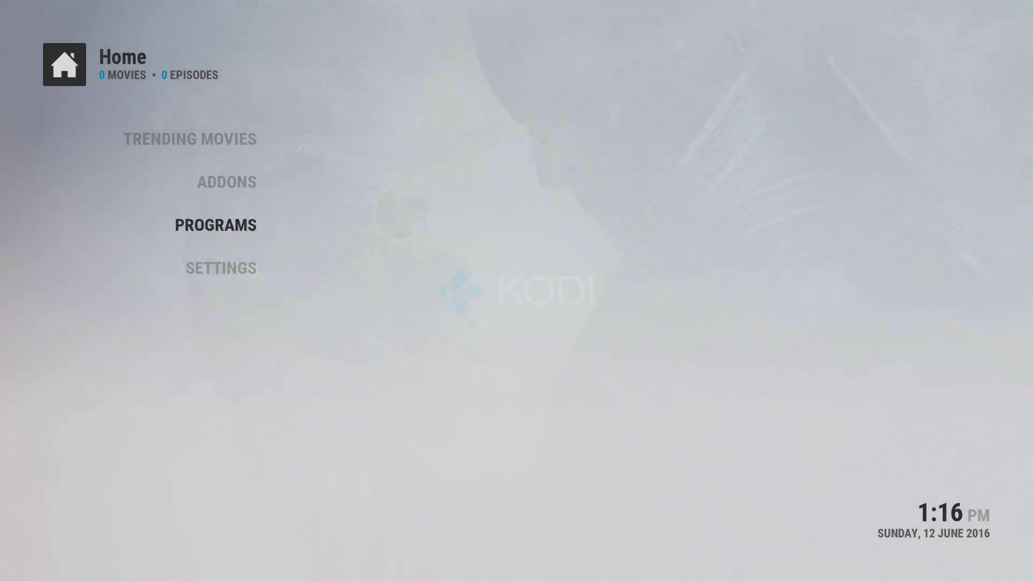
key(Down)
key(Return)
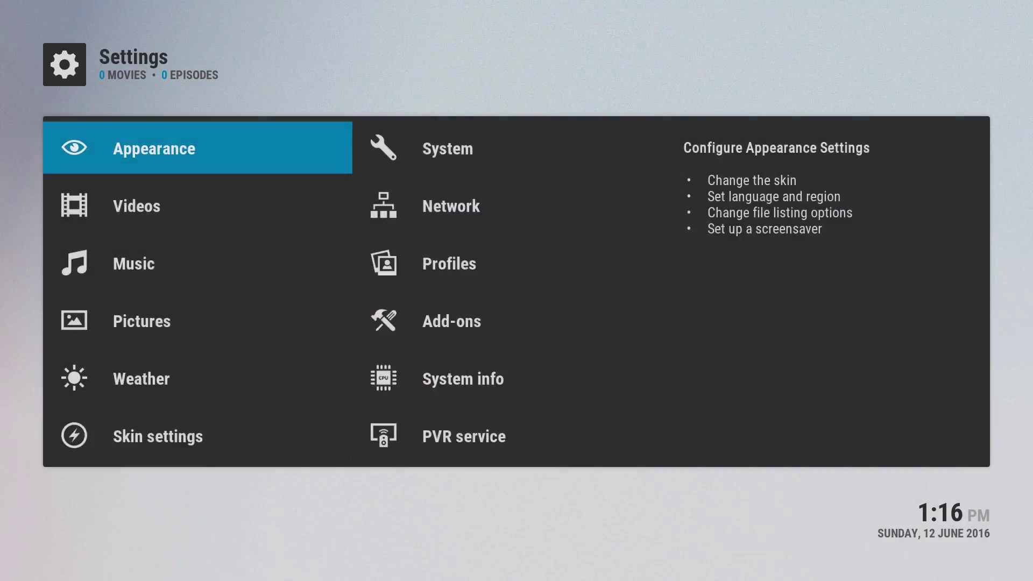
key(Up)
key(Return)
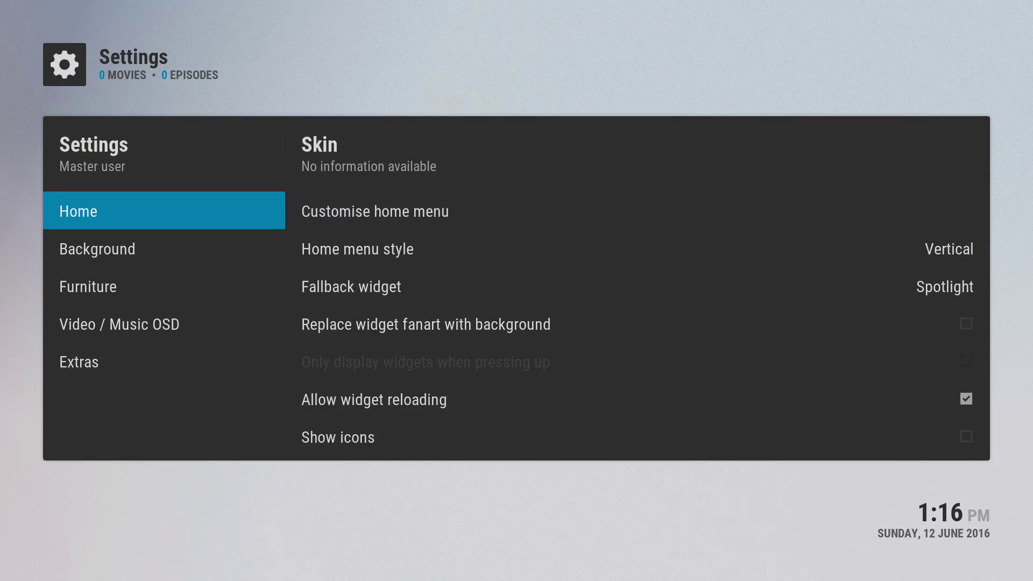
key(Return)
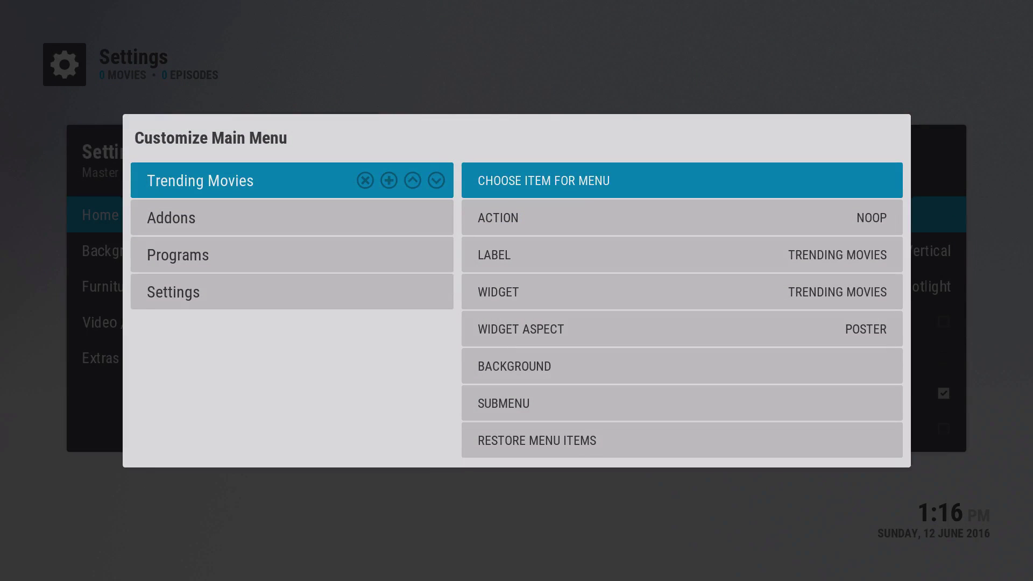
- Insert a new empty menu item below Trending Movies
key(Left)
key(Left)
key(Return)
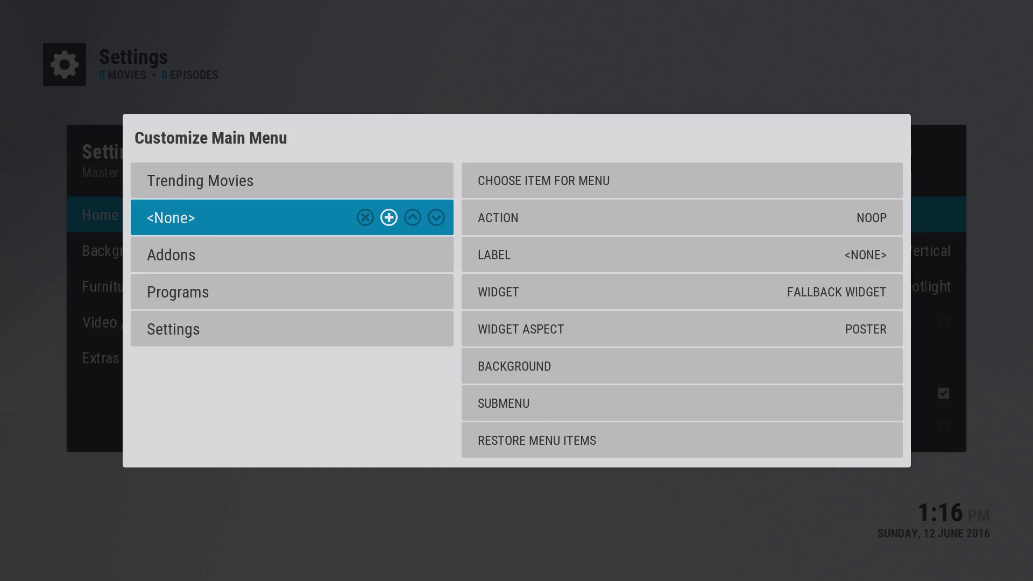
key(Right)
key(Right)
key(Right)
key(Left)
key(Left)
key(Right)
key(Right)
- Bring up the list of available widgets from the new item's WIDGET row
key(Down)
key(Down)
key(Down)
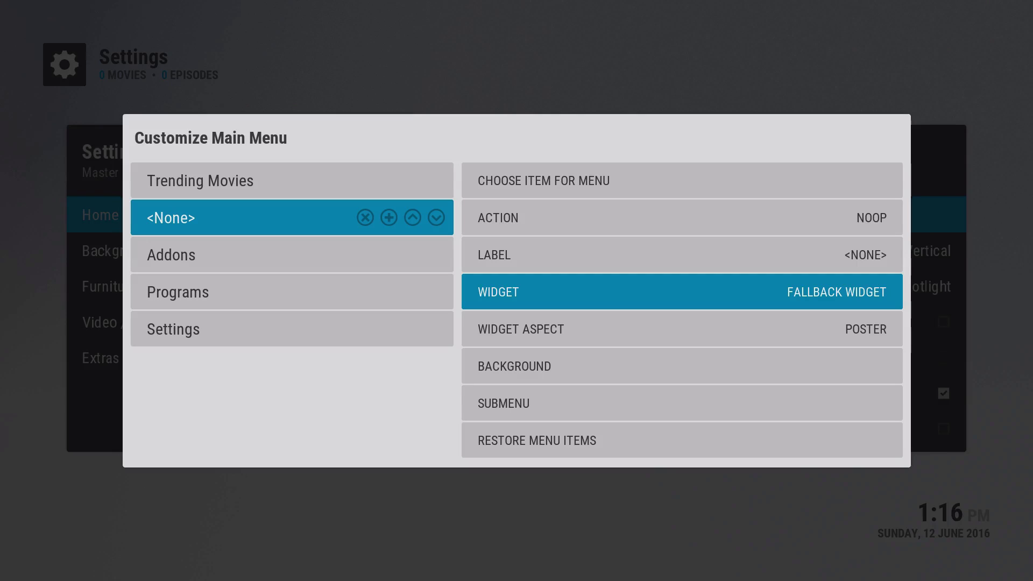
key(Up)
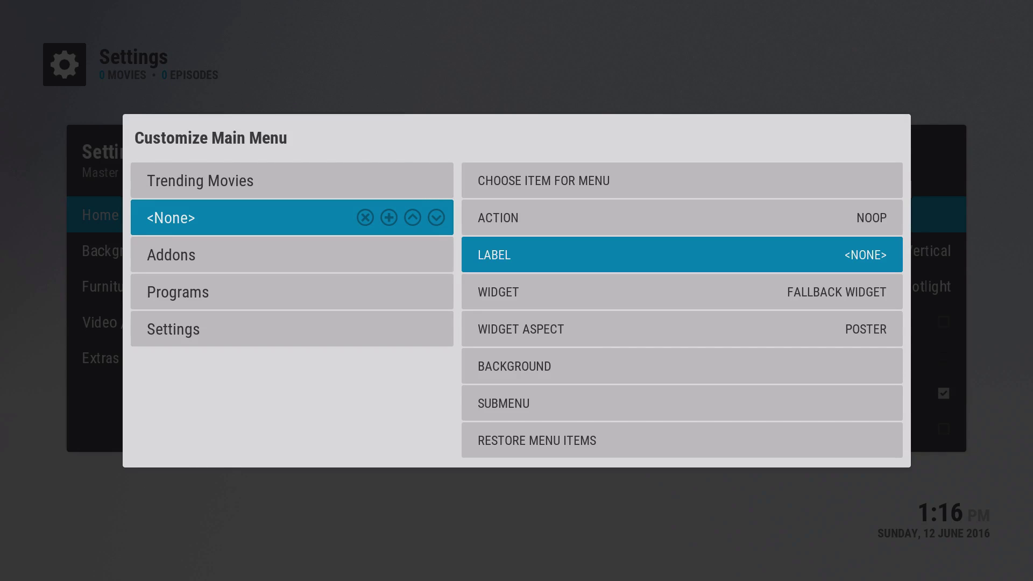
key(Down)
key(Up)
key(Down)
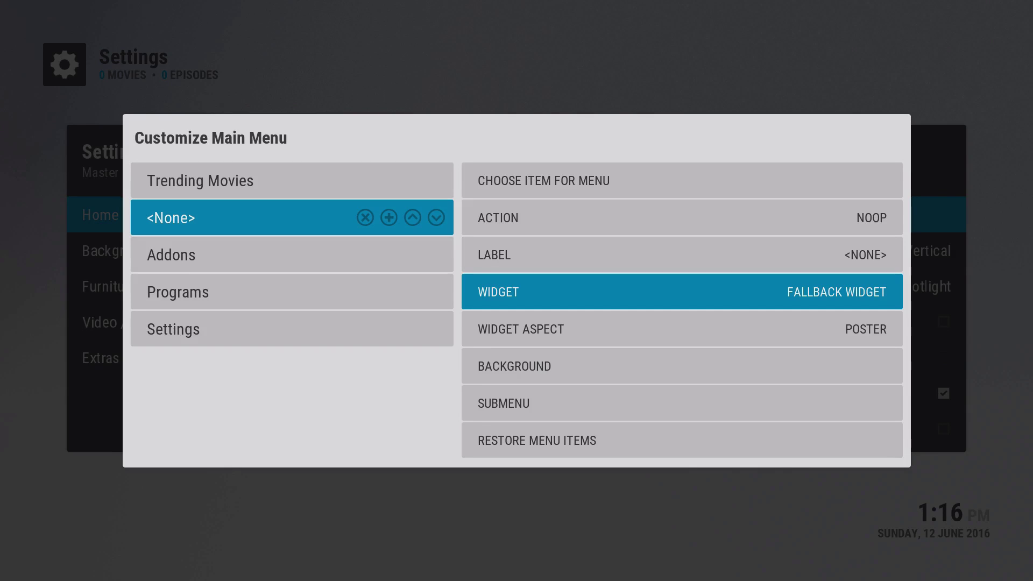
key(Return)
- Navigate the widget sources to the Video Add-On list
key(Down)
key(Down)
key(Down)
key(Down)
key(Down)
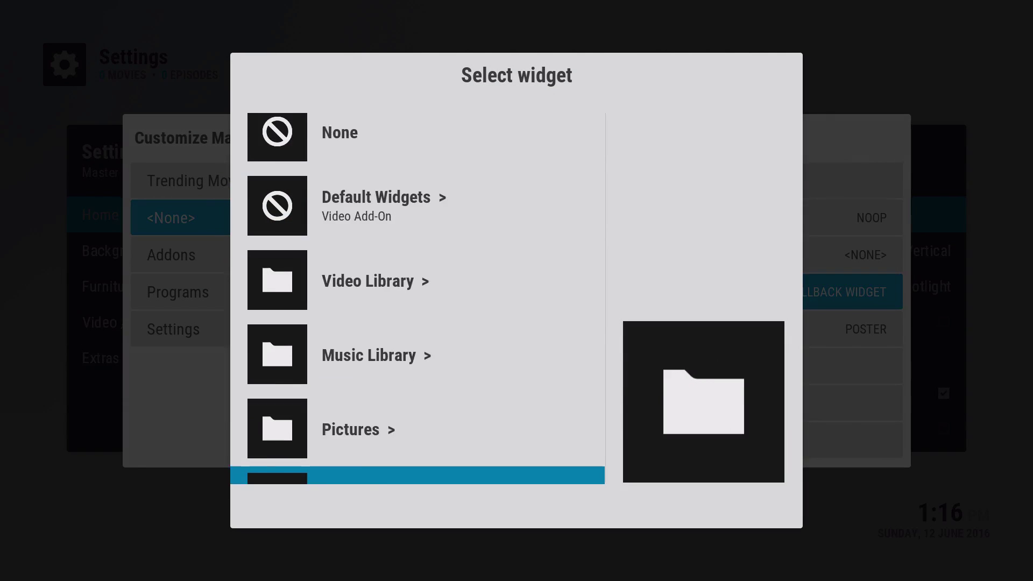
key(Down)
key(Down)
key(Down)
key(Down)
key(Down)
key(Return)
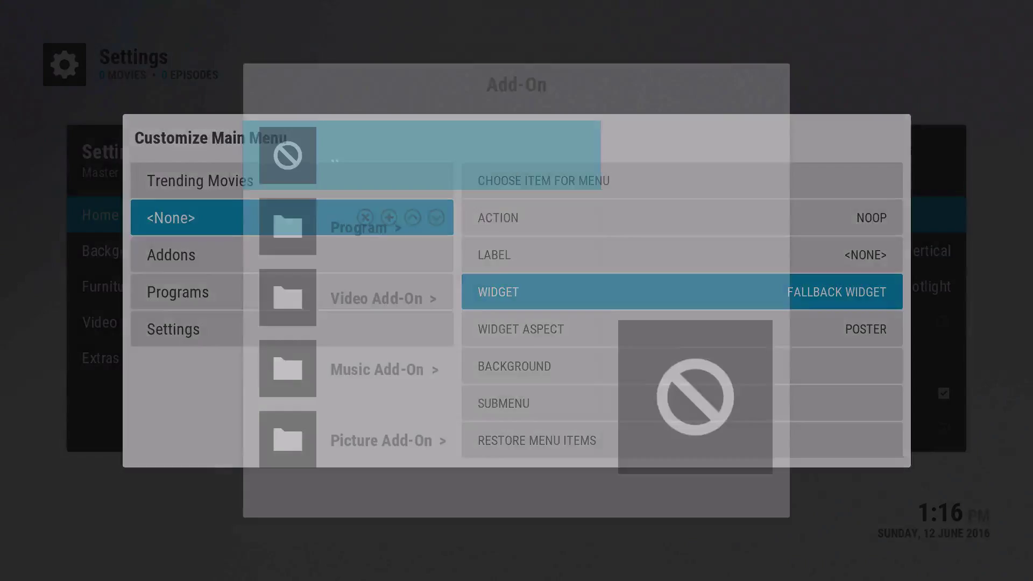
key(Down)
key(Down)
key(Return)
- Open the 1Channel add-on and its Movies category
key(Down)
key(Down)
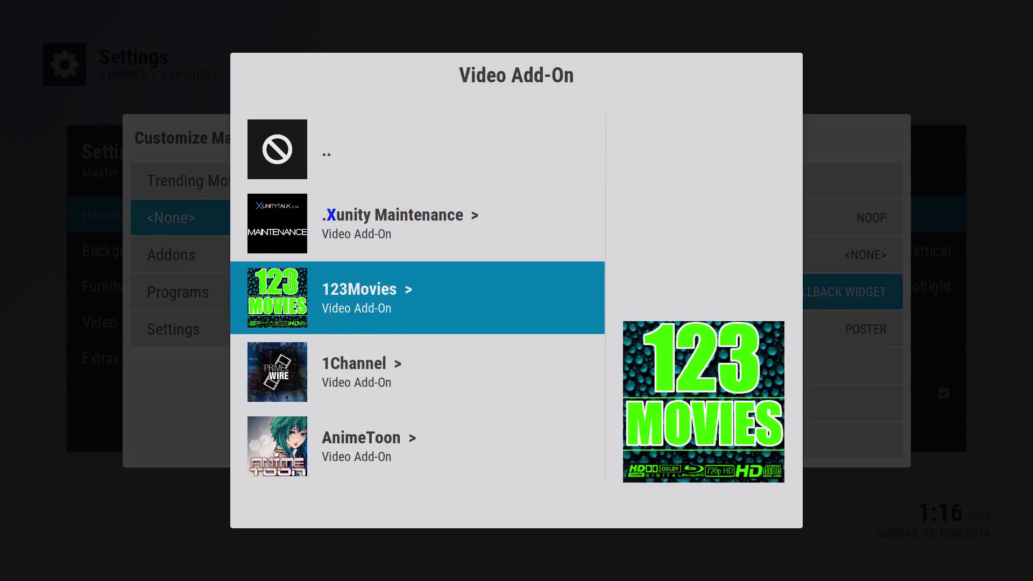
key(Down)
key(Return)
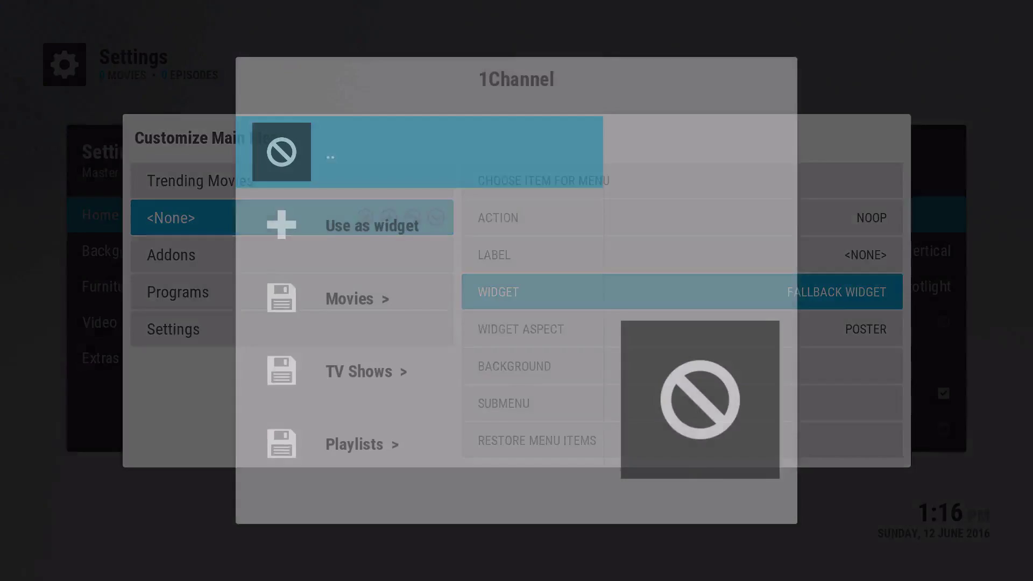
key(Down)
key(Down)
key(Down)
key(Up)
key(Return)
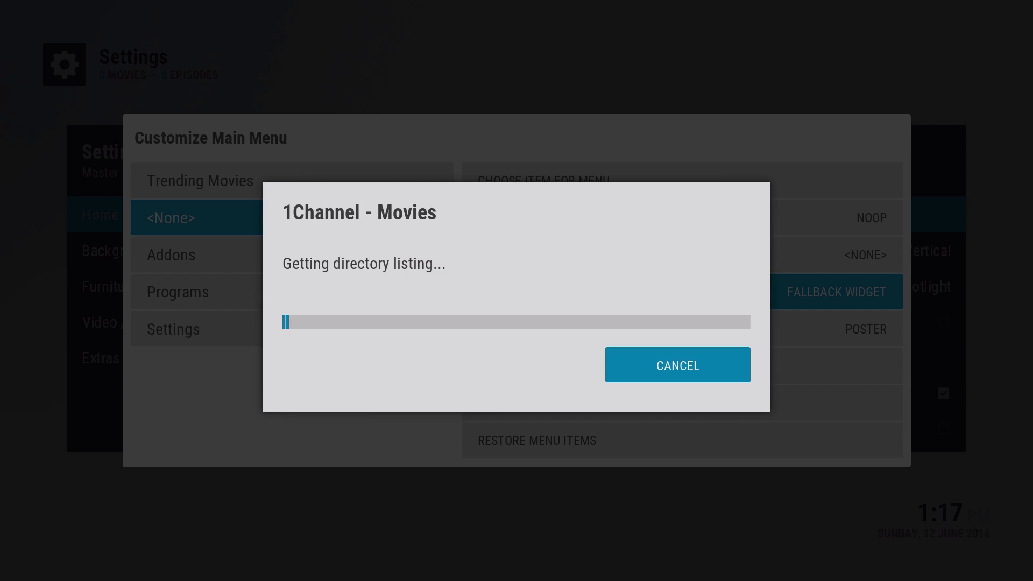
- Pick 1Channel's Date released listing as the item's widget
key(Up)
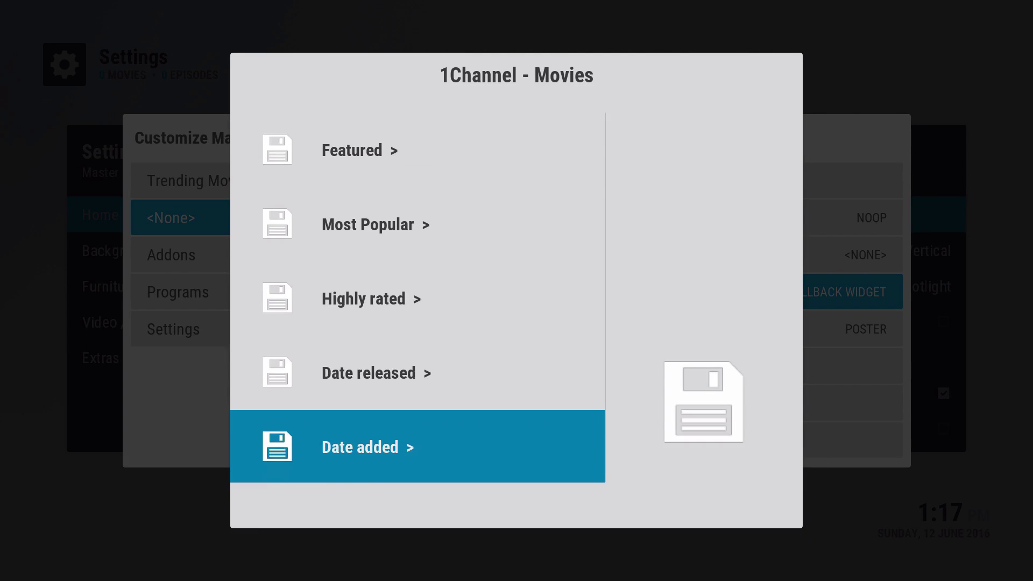
key(Up)
key(Up)
key(Down)
key(Return)
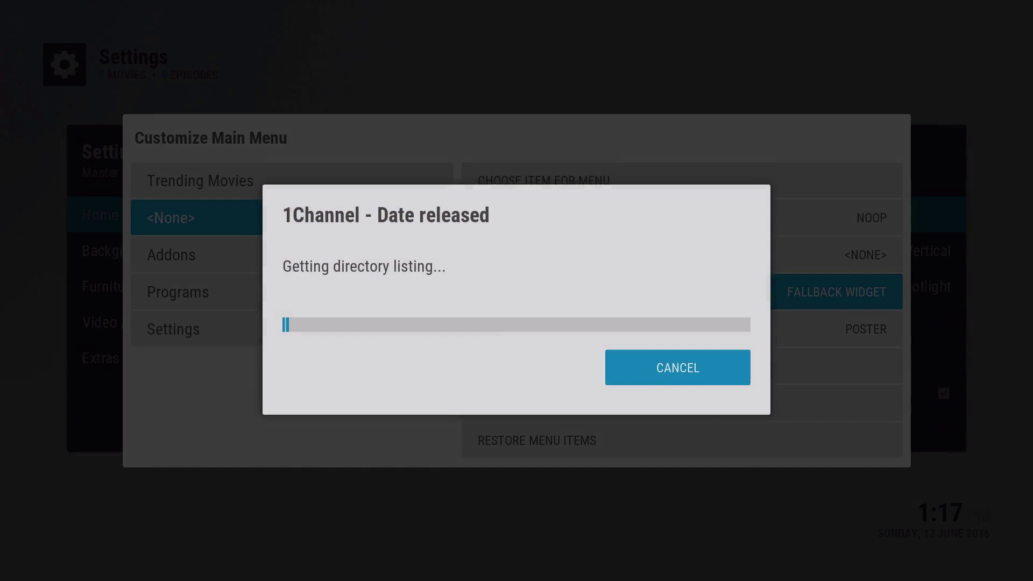
key(Down)
key(Down)
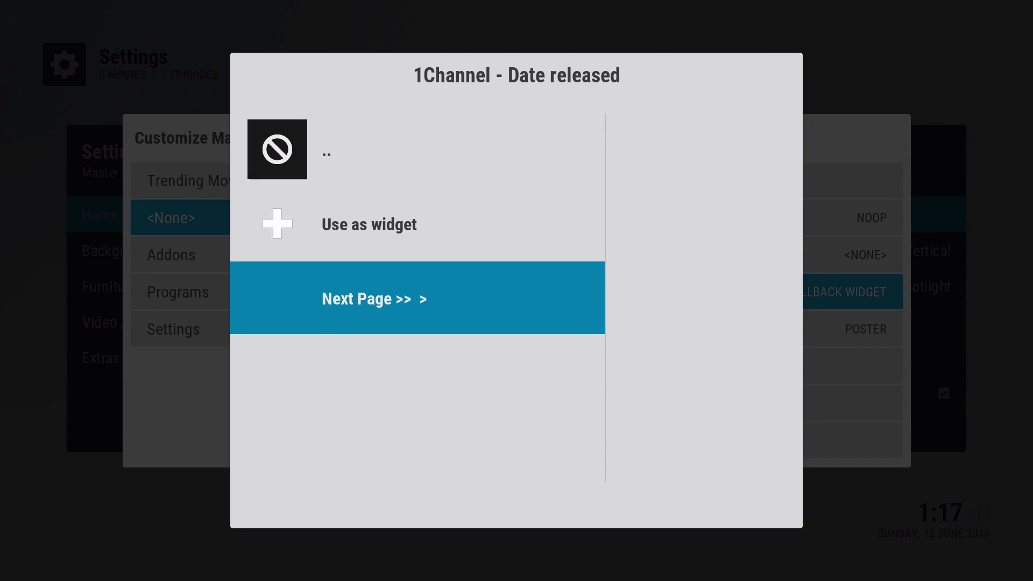
key(Up)
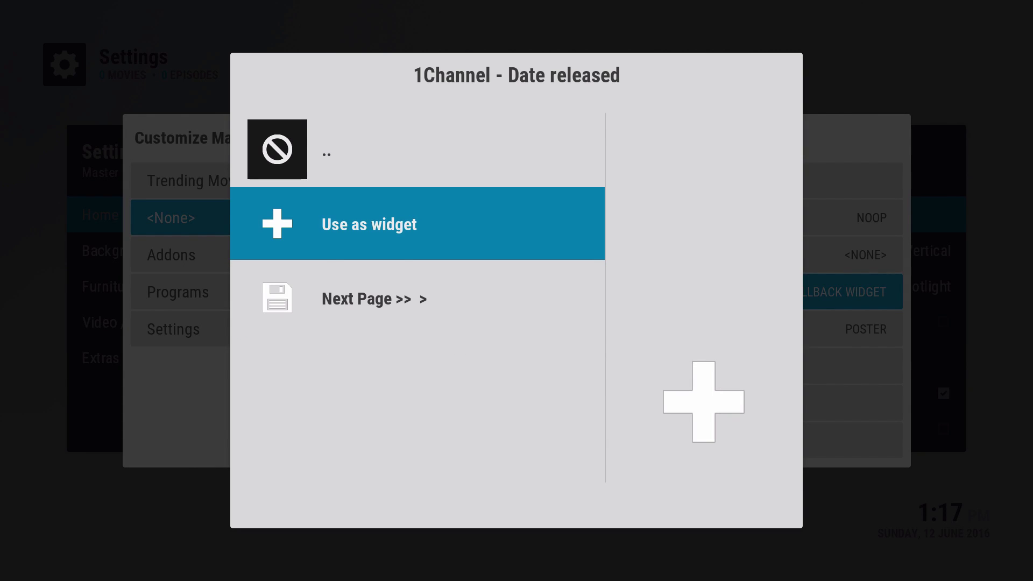
key(Return)
- Title the widget and label the second item 'New Movies'
key(BackSpace)
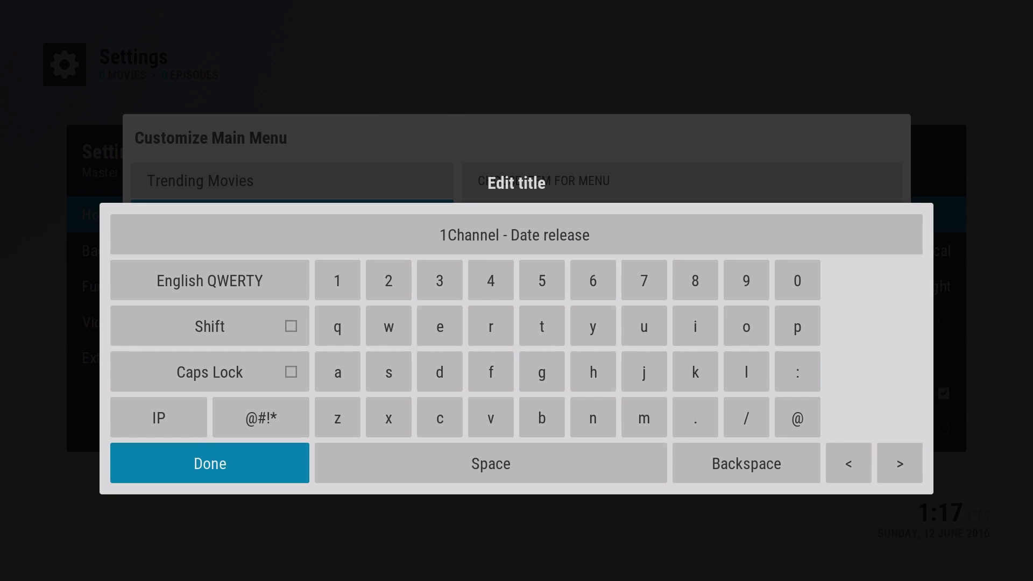
key(BackSpace)
key(BackSpace)
key(BackSpace)
text(New M)
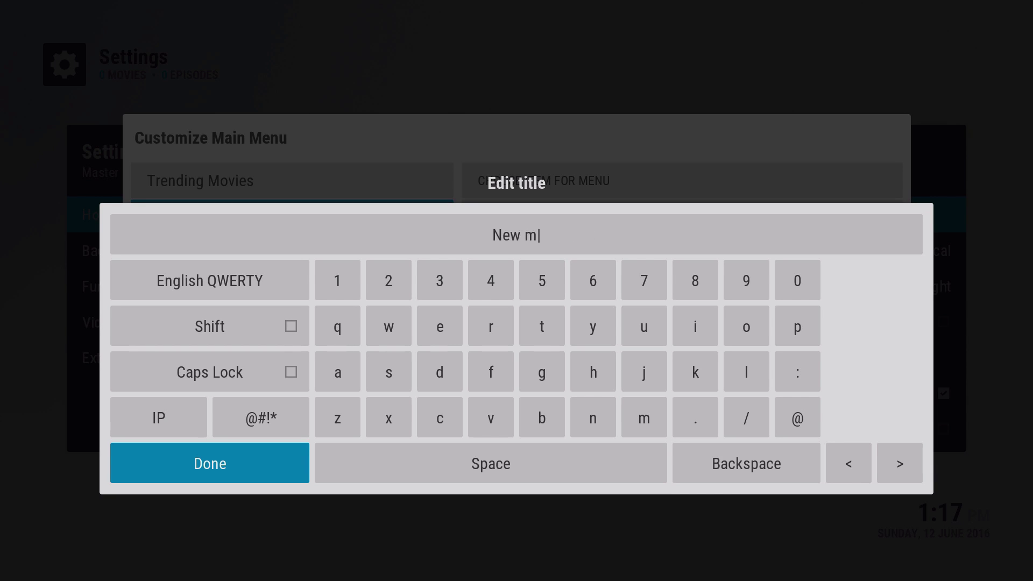
text(ovies)
key(Return)
key(Up)
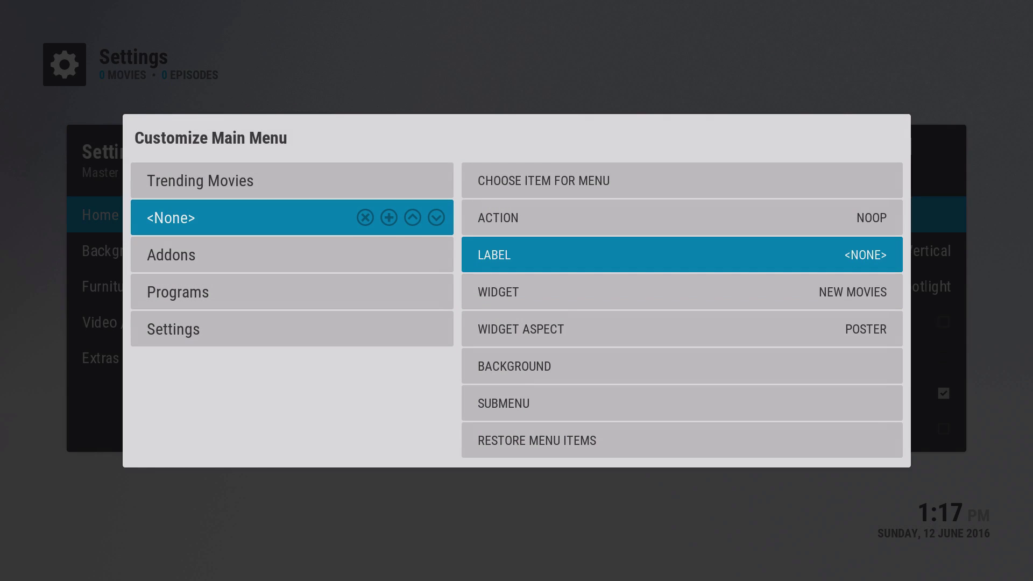
key(Return)
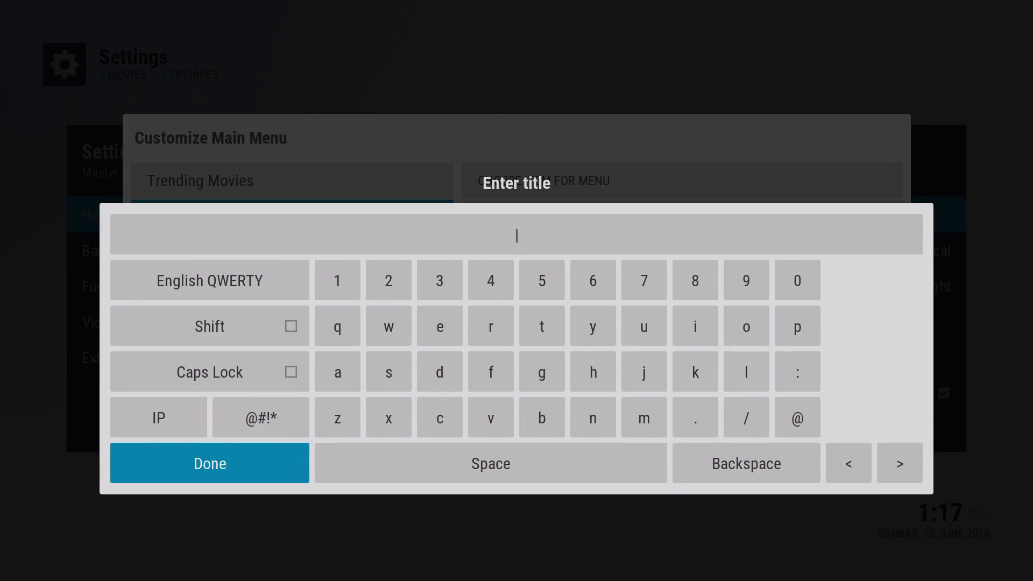
text(New Movies)
key(Return)
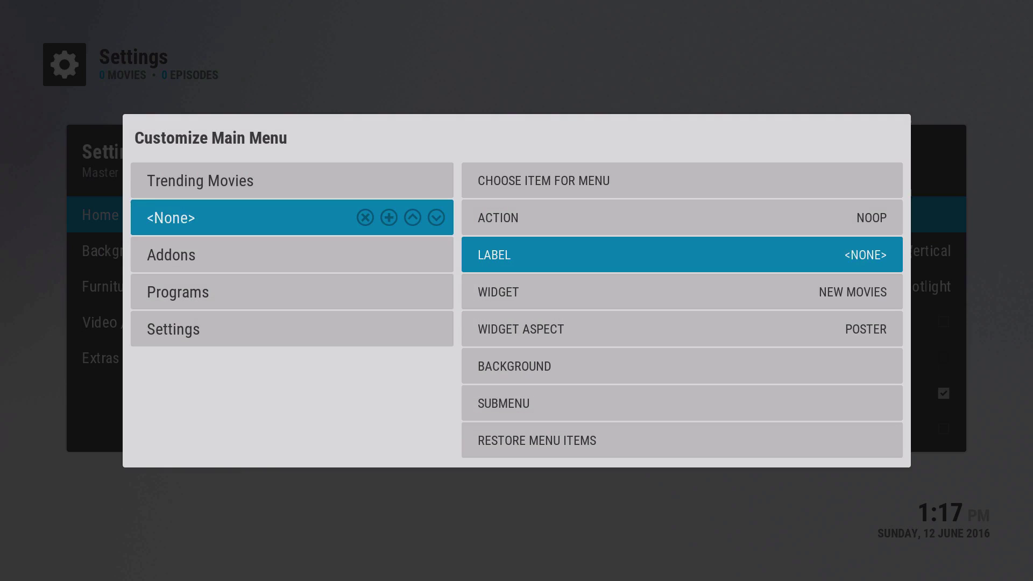
- Back out of home menu customisation and Settings to the home screen
key(Left)
key(Left)
key(Escape)
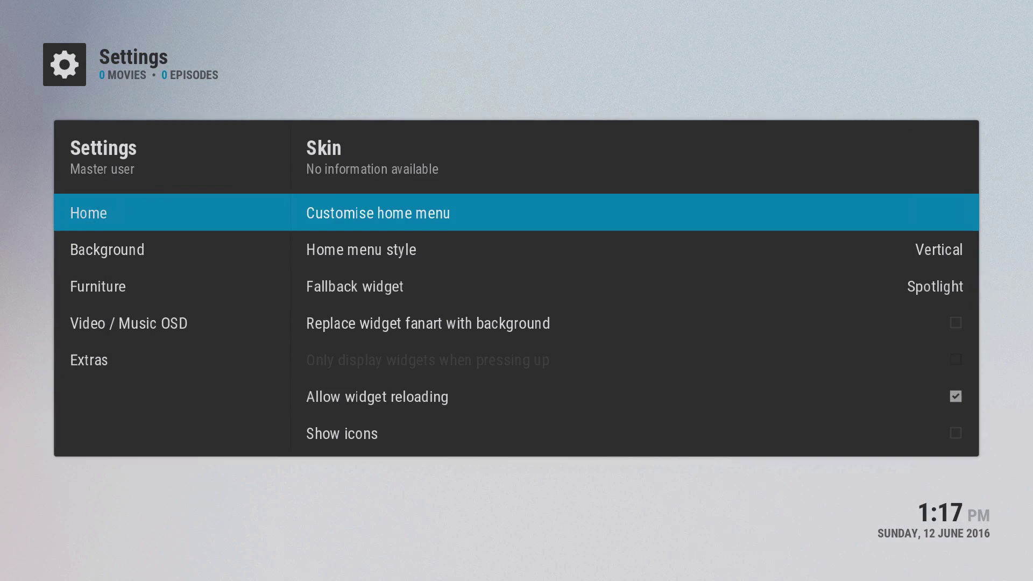
key(Escape)
key(Escape)
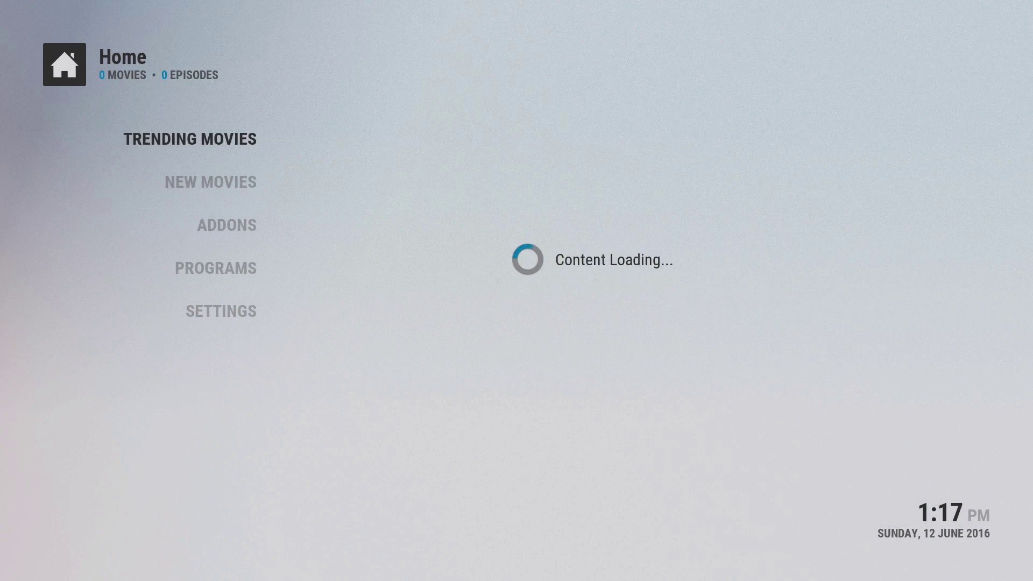
key(Down)
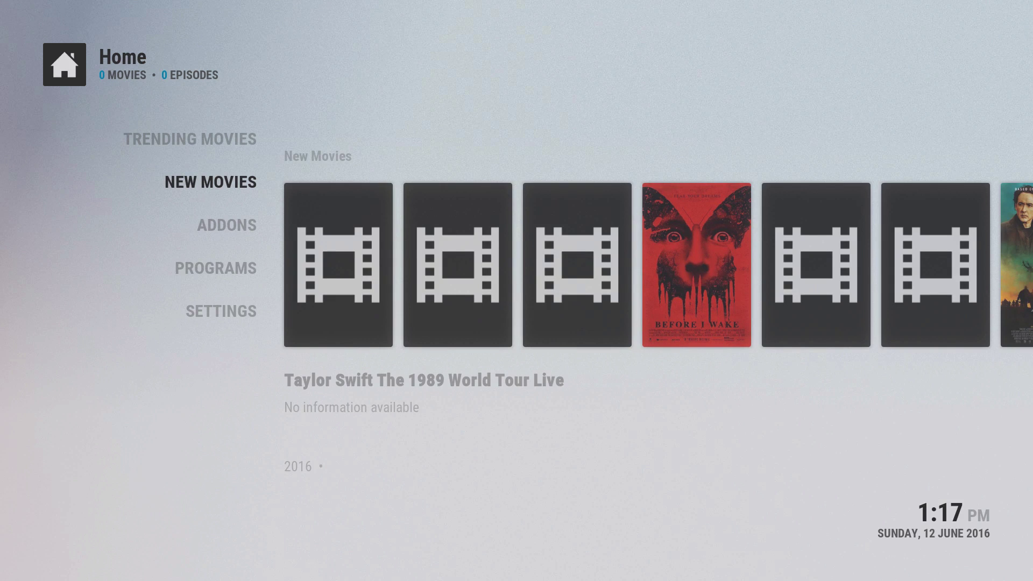
key(Right)
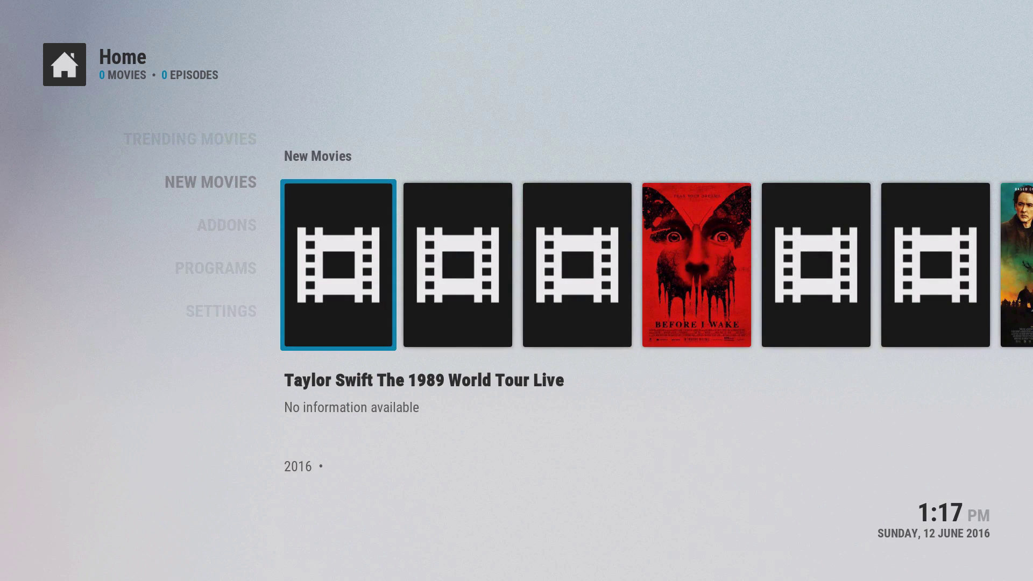
key(Right)
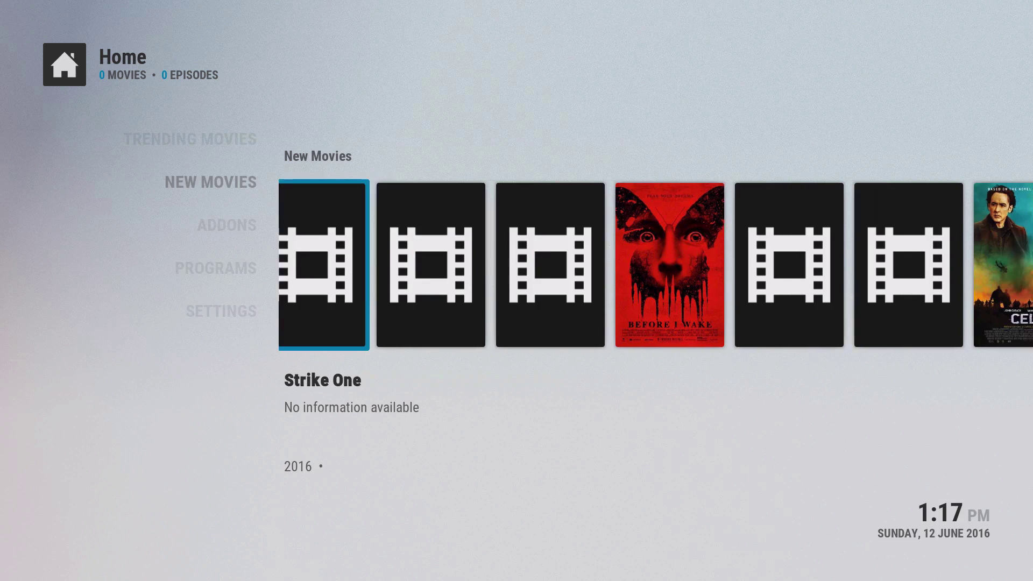
key(Right)
key(Right)
key(Right)
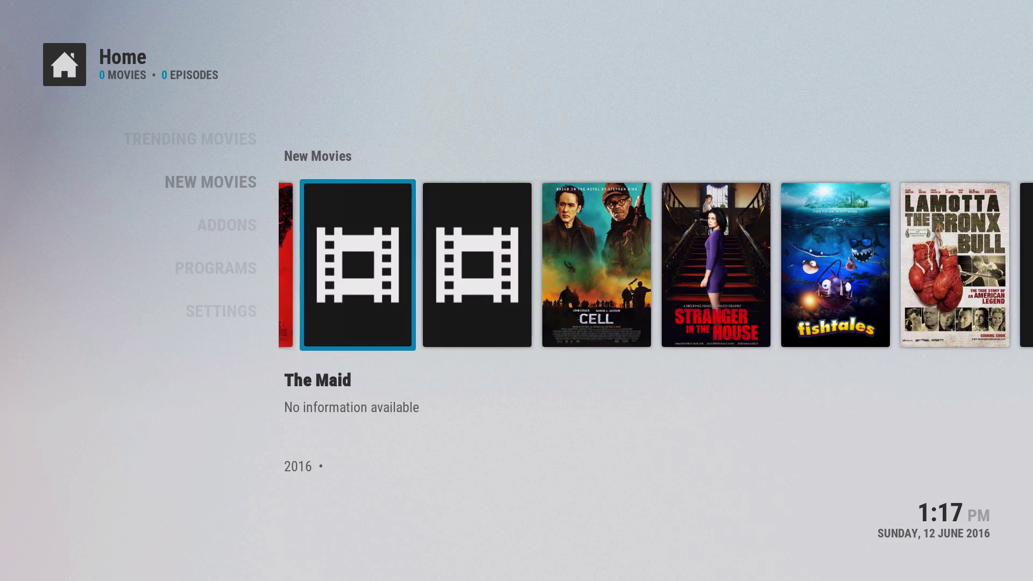
key(Left)
key(Left)
key(Left)
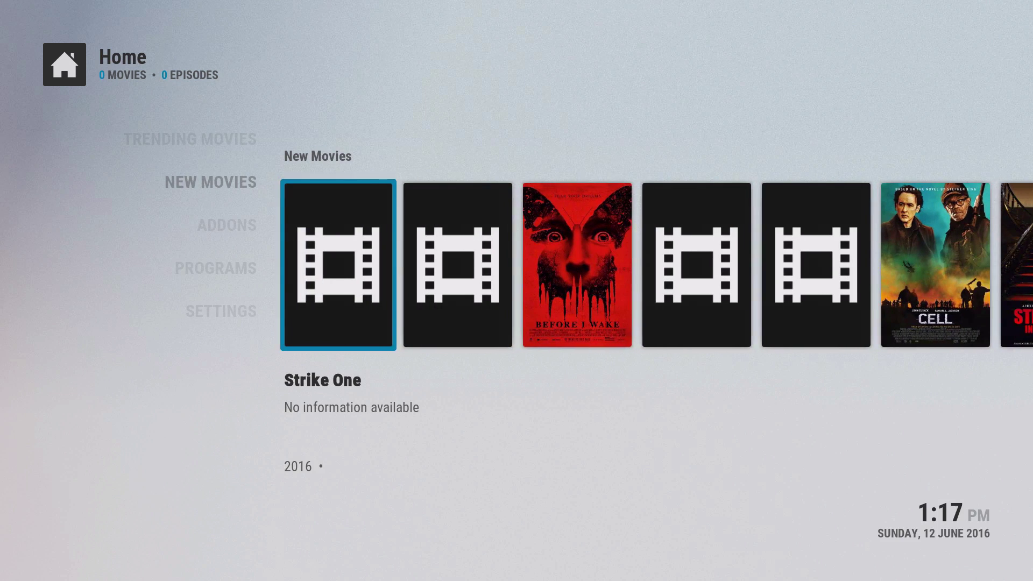
key(Right)
key(Right)
key(Right)
key(Right)
key(Right)
key(Right)
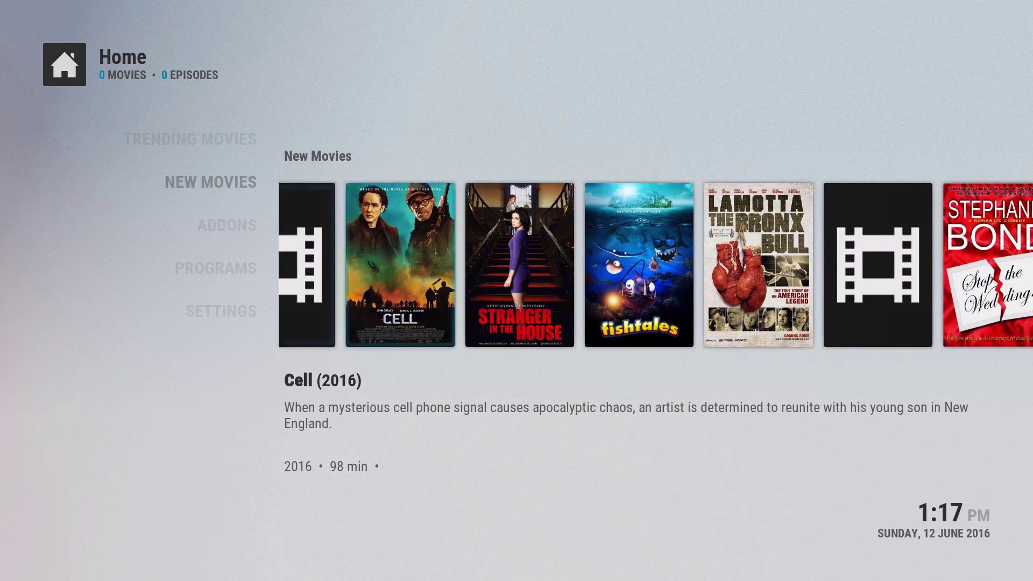
key(Right)
key(Right)
key(Right)
key(Right)
key(Right)
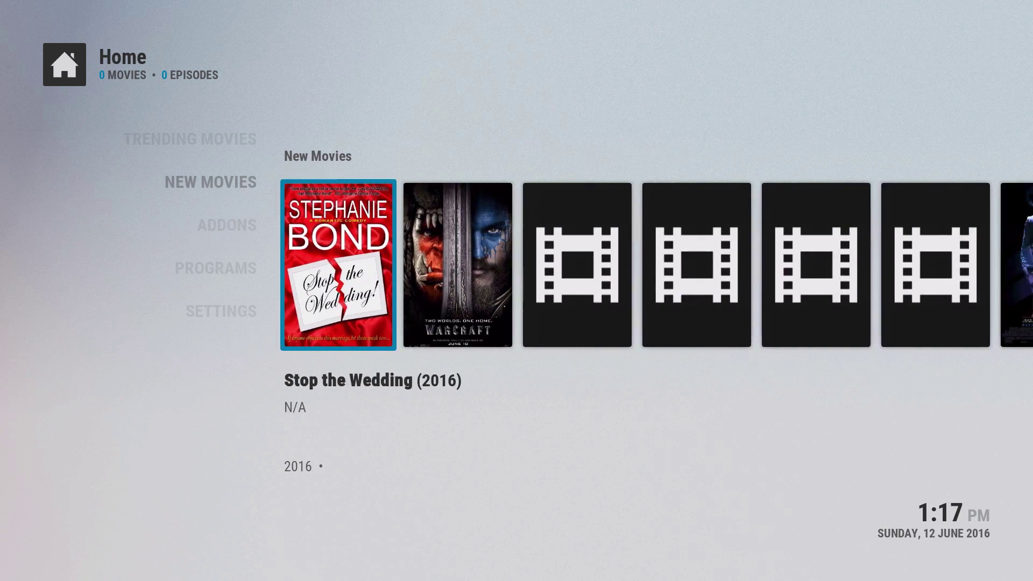
key(Left)
key(Left)
key(Left)
key(Left)
key(Left)
key(Left)
key(Left)
key(Left)
key(Left)
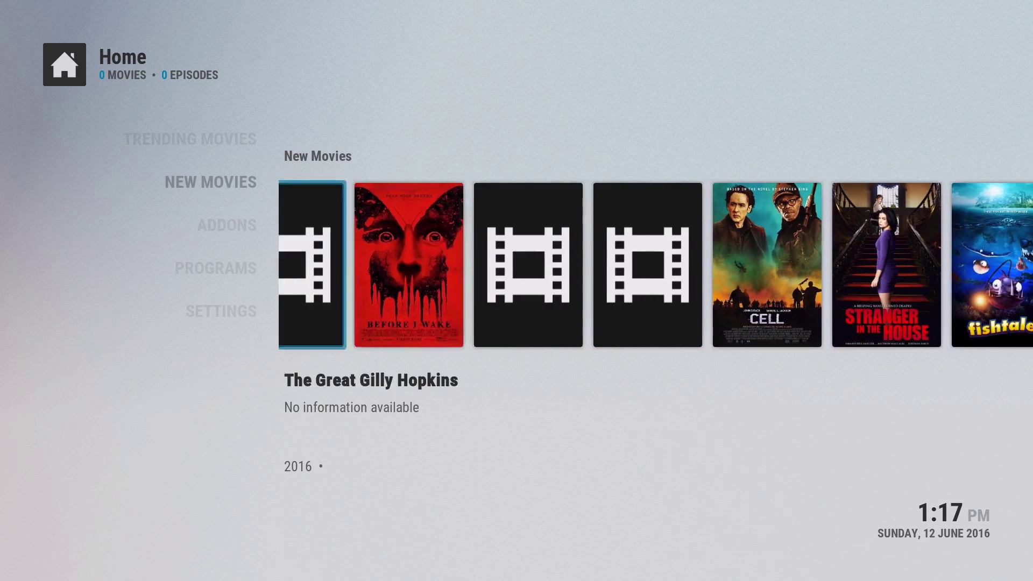
key(Left)
key(Left)
key(Left)
key(Down)
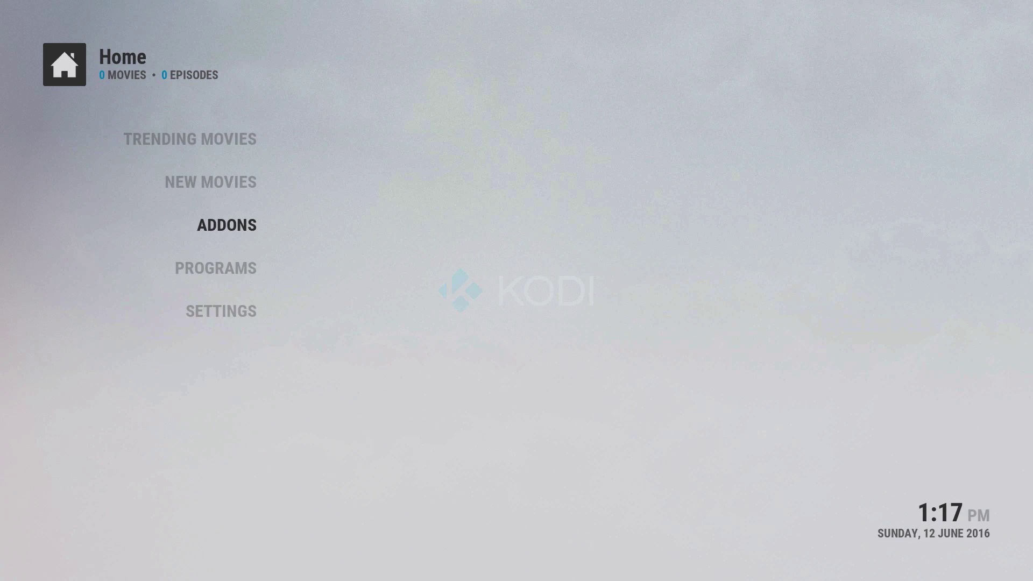
- Visit Settings briefly, return home, and move down to the Settings entry
key(Down)
key(Down)
key(Return)
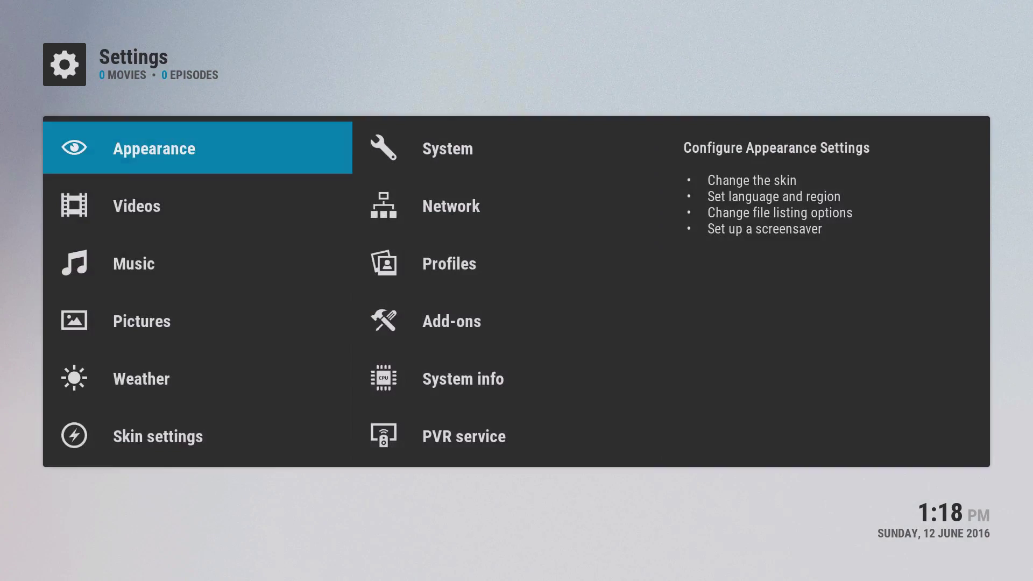
key(Up)
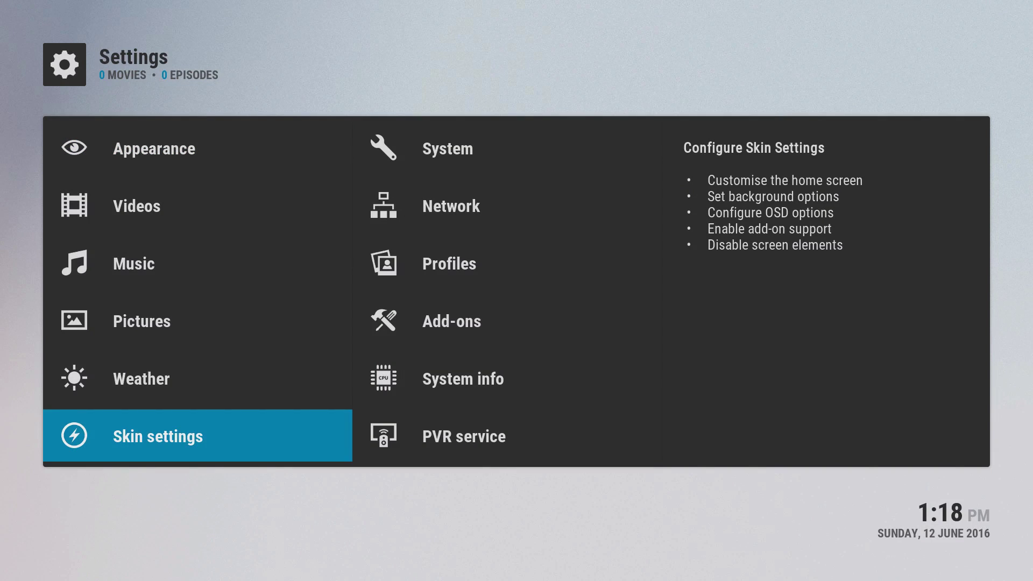
key(Escape)
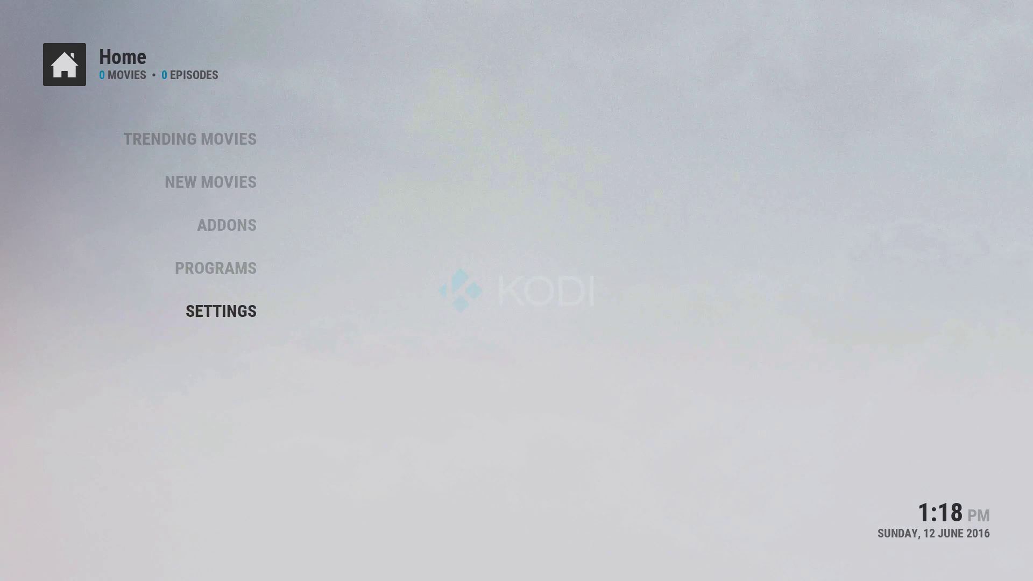
key(Up)
key(Up)
key(Up)
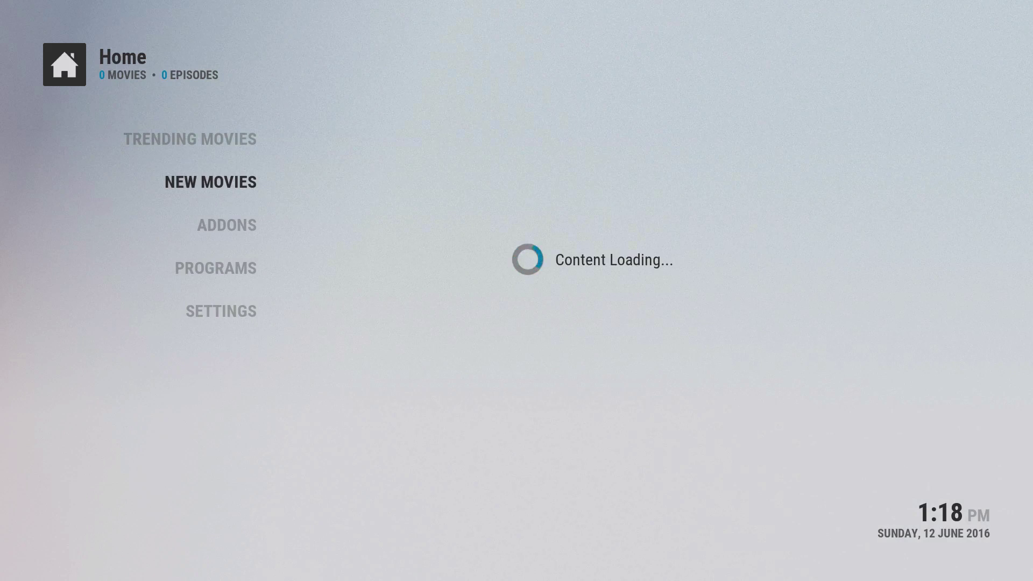
key(Down)
key(Down)
key(Down)
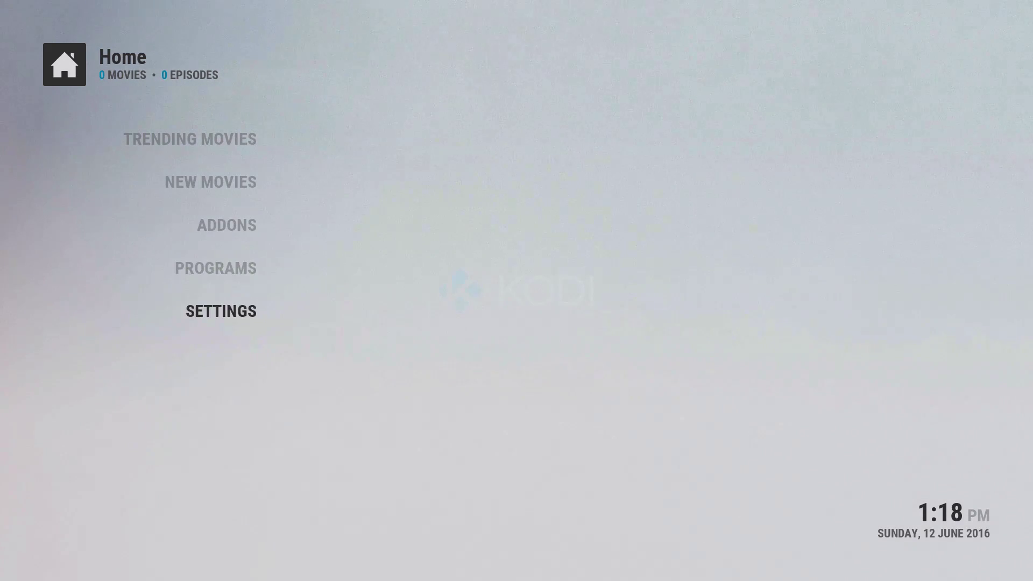
- Open Settings and move into the Appearance skin options
key(Return)
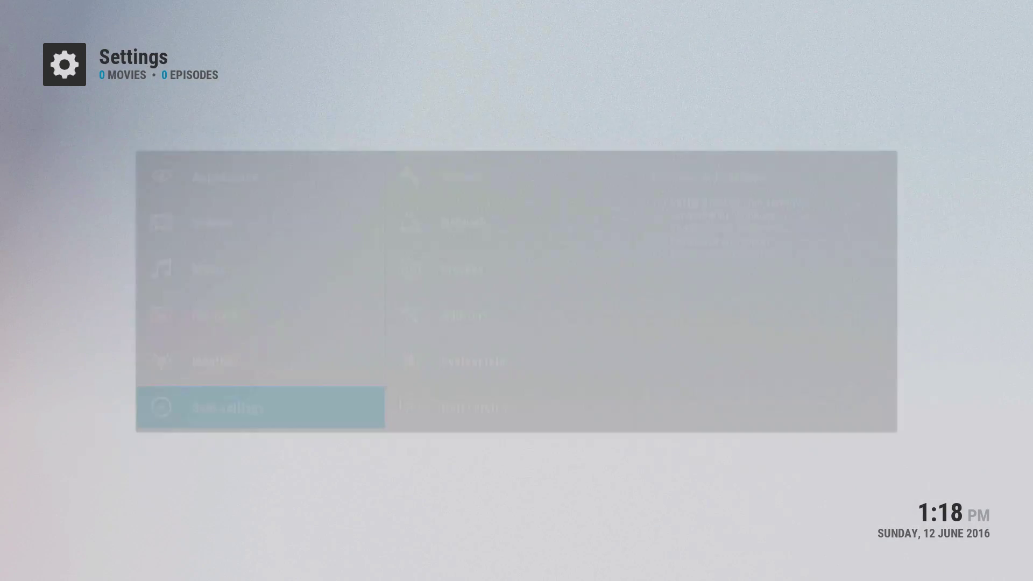
key(Return)
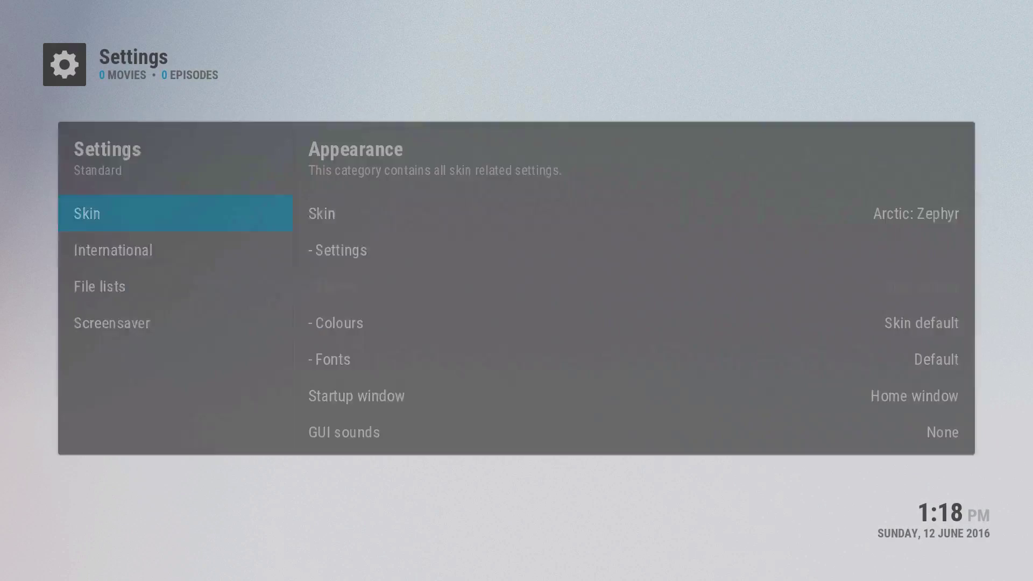
key(Right)
key(Down)
key(Down)
key(Down)
key(Up)
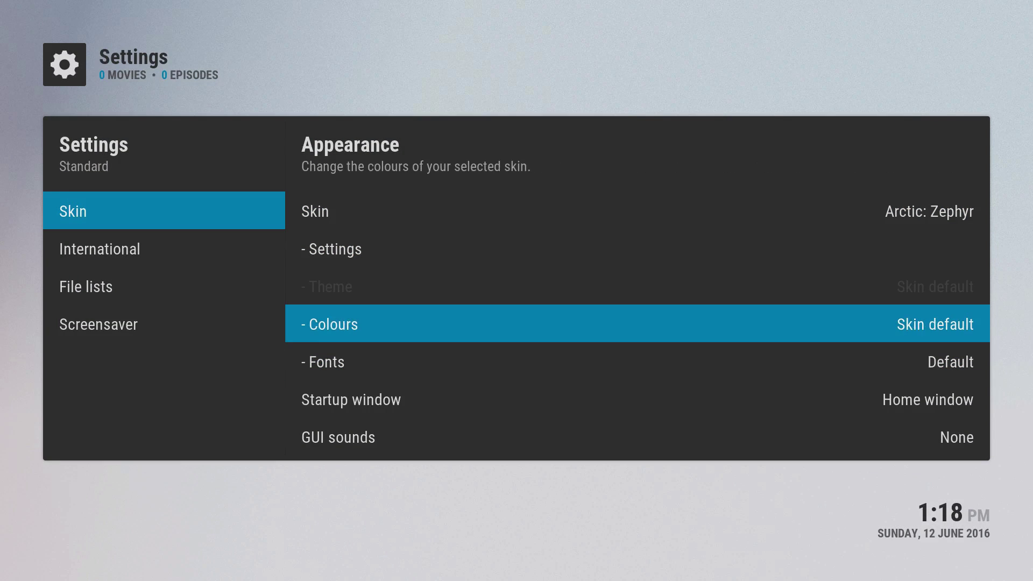
- Set the skin Colours to 'Dark with Light Dialogs'
key(Return)
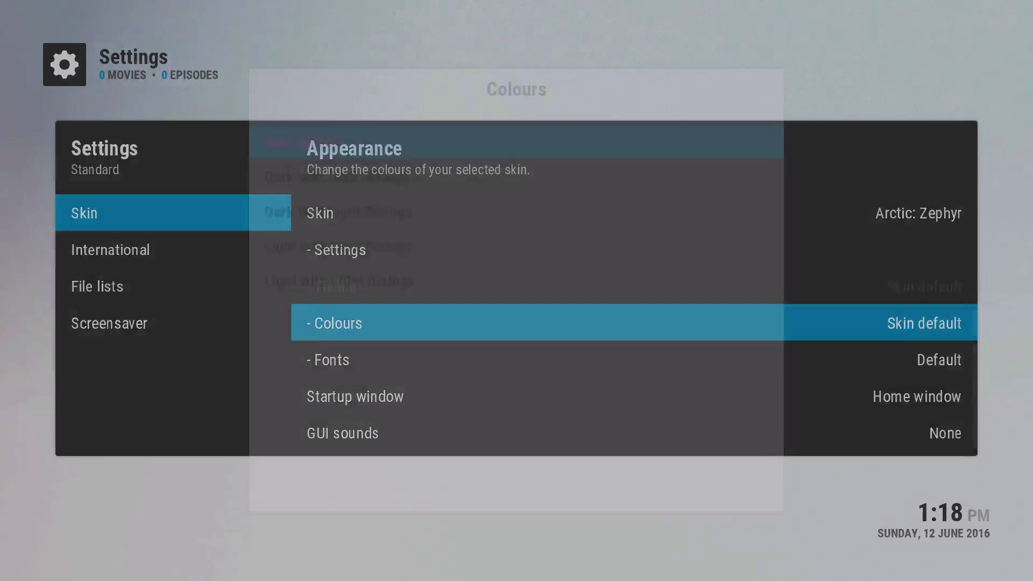
key(Down)
key(Down)
key(Down)
key(Down)
key(Up)
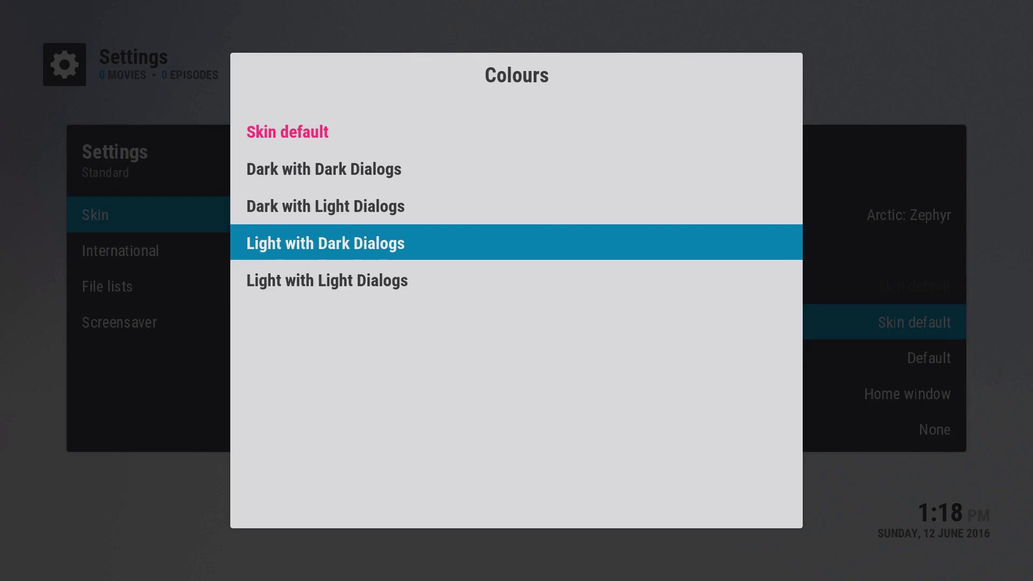
key(Up)
key(Up)
key(Down)
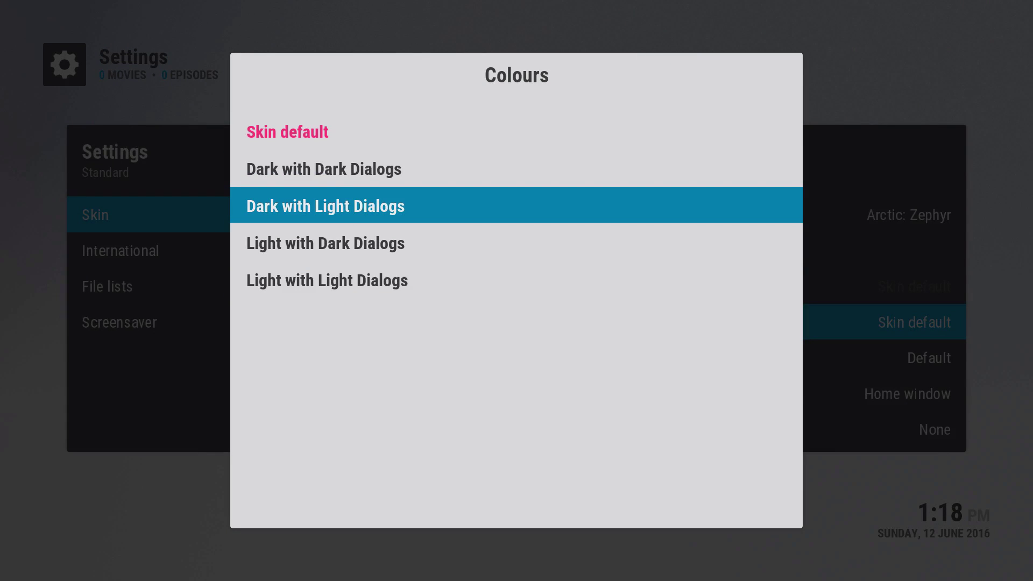
key(Return)
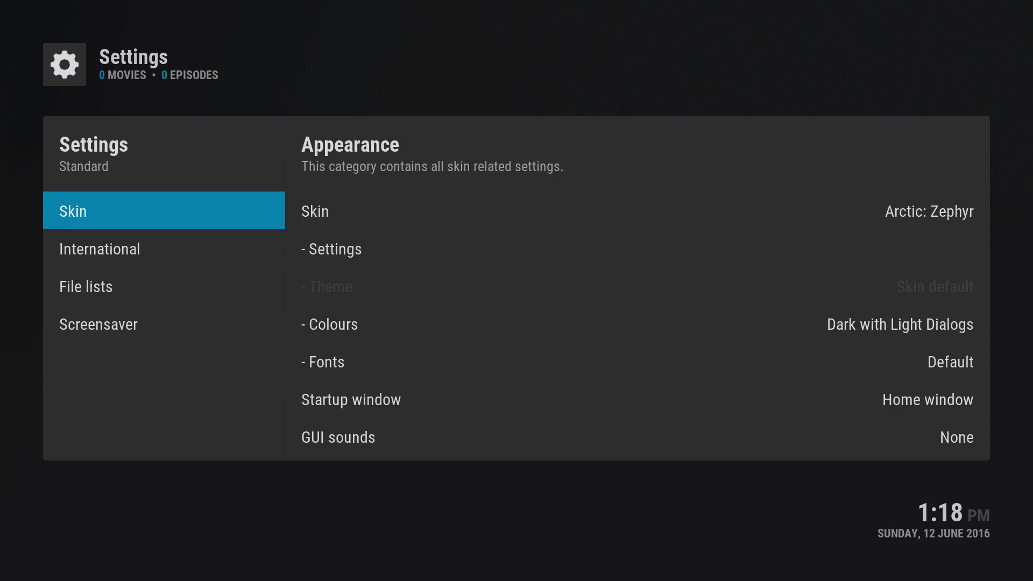
- Set Fonts to 'Fallback Arial' and return to the main Settings screen
key(Right)
key(Down)
key(Down)
key(Down)
key(Return)
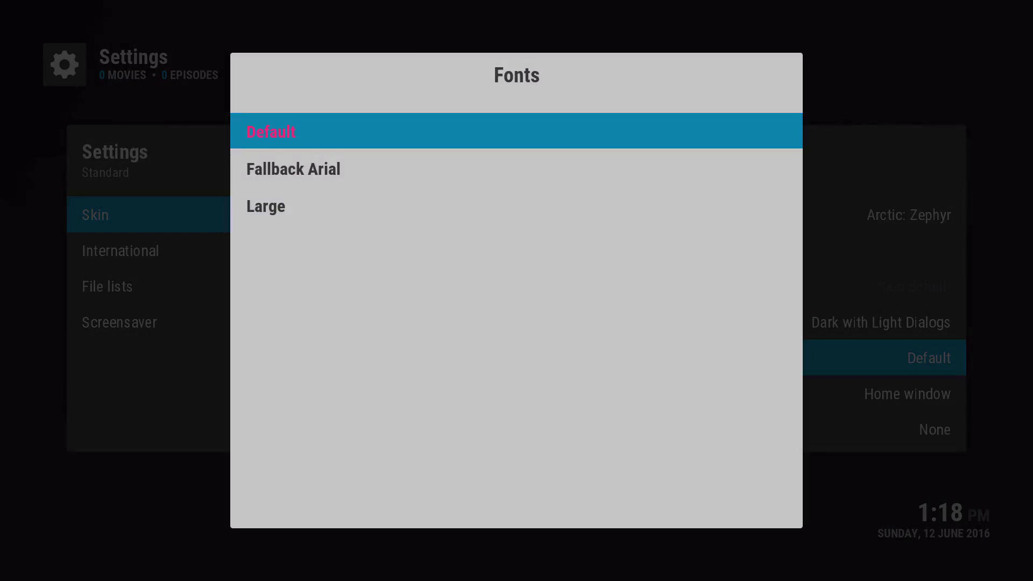
key(Down)
key(Return)
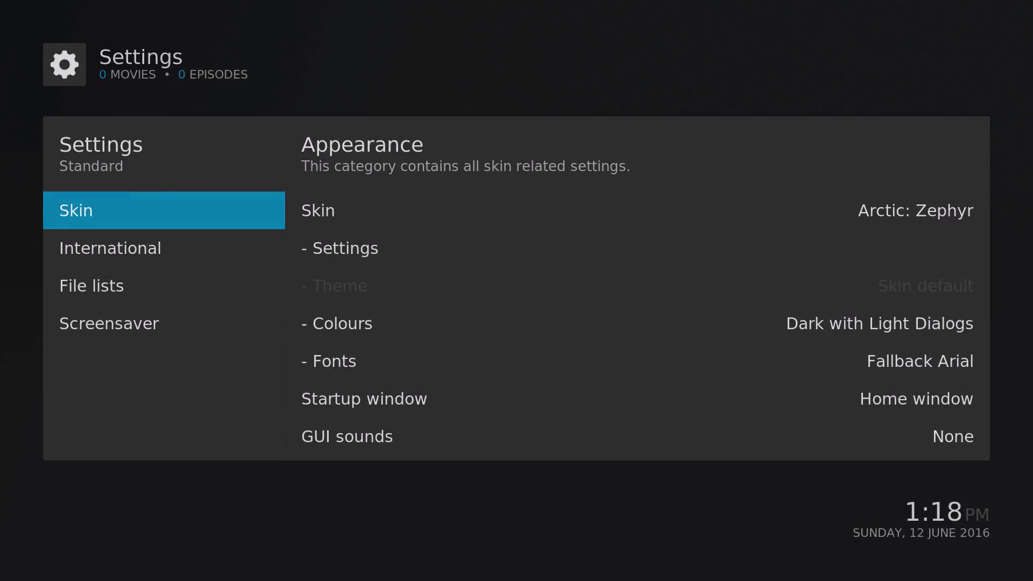
key(Escape)
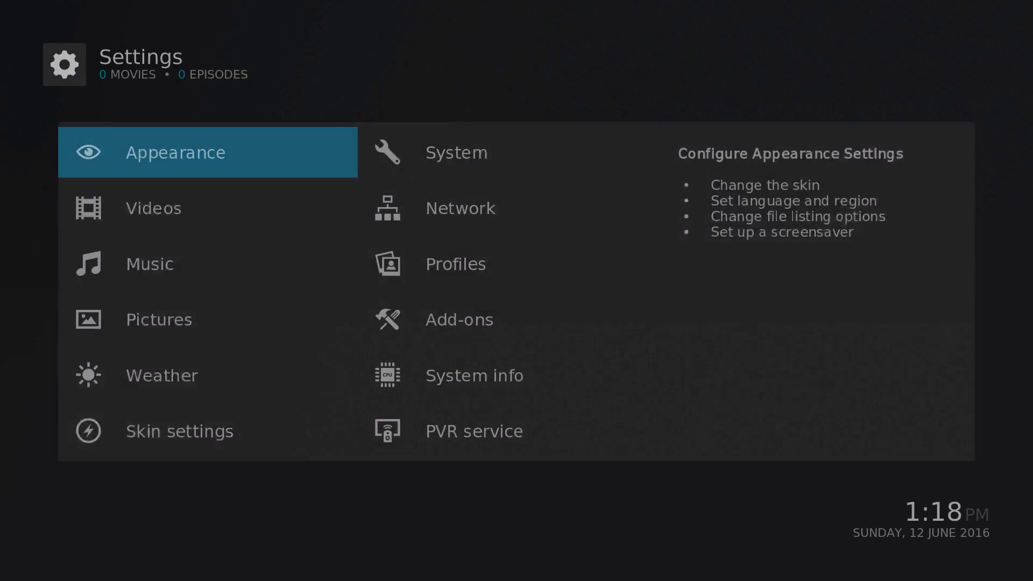
- Open the skin settings' Furniture category and turn off Show header
key(Up)
key(Return)
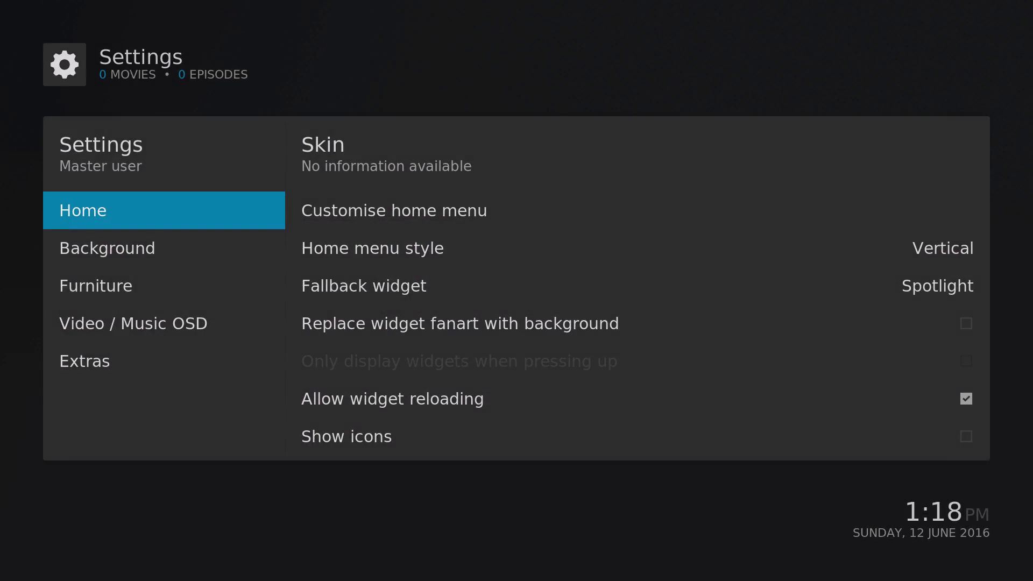
key(Down)
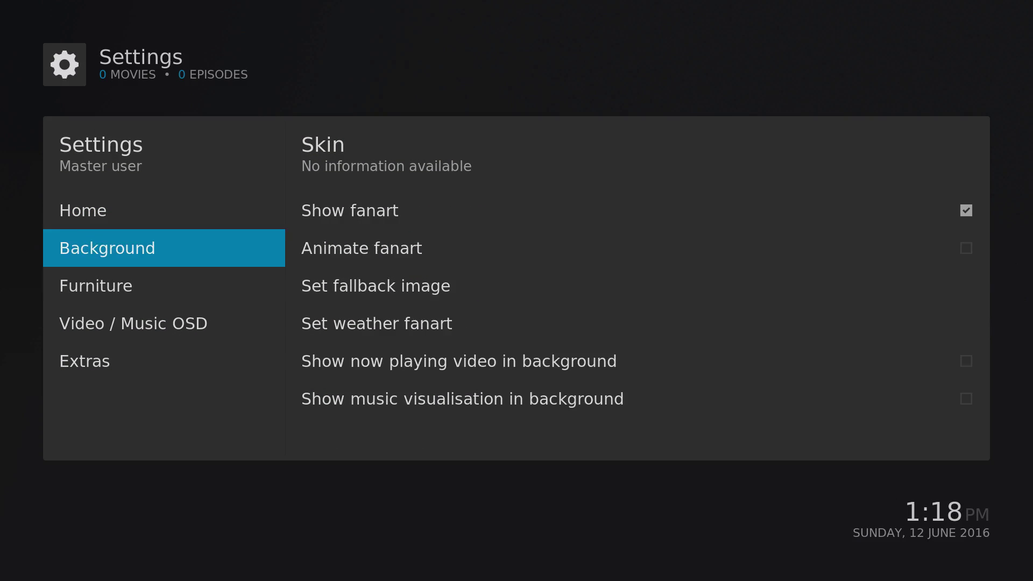
key(Down)
key(Right)
key(Down)
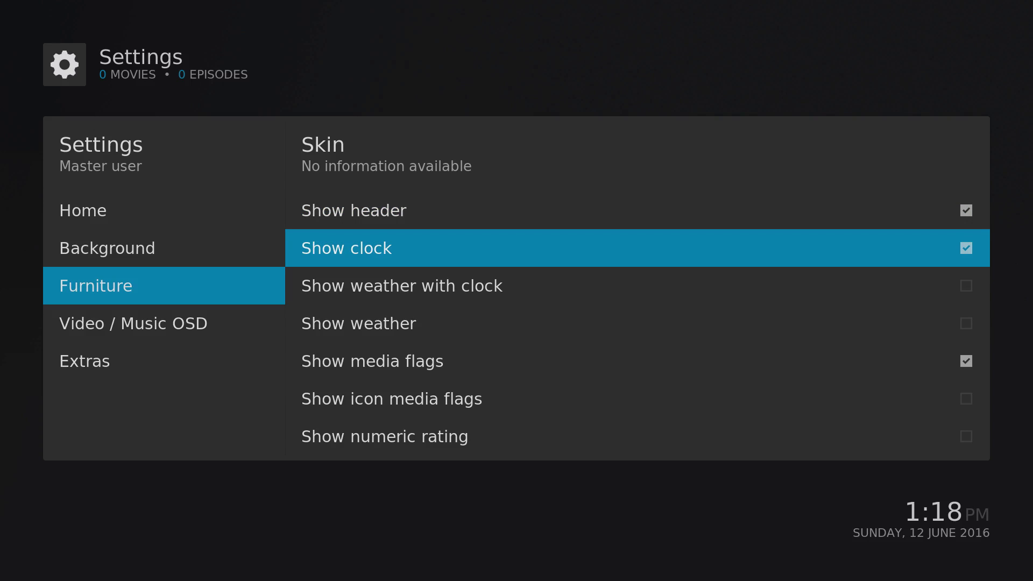
key(Up)
key(Return)
- Browse the Furniture options past Show weather to Show clearlogo and the plot overlay option
key(Down)
key(Down)
key(Down)
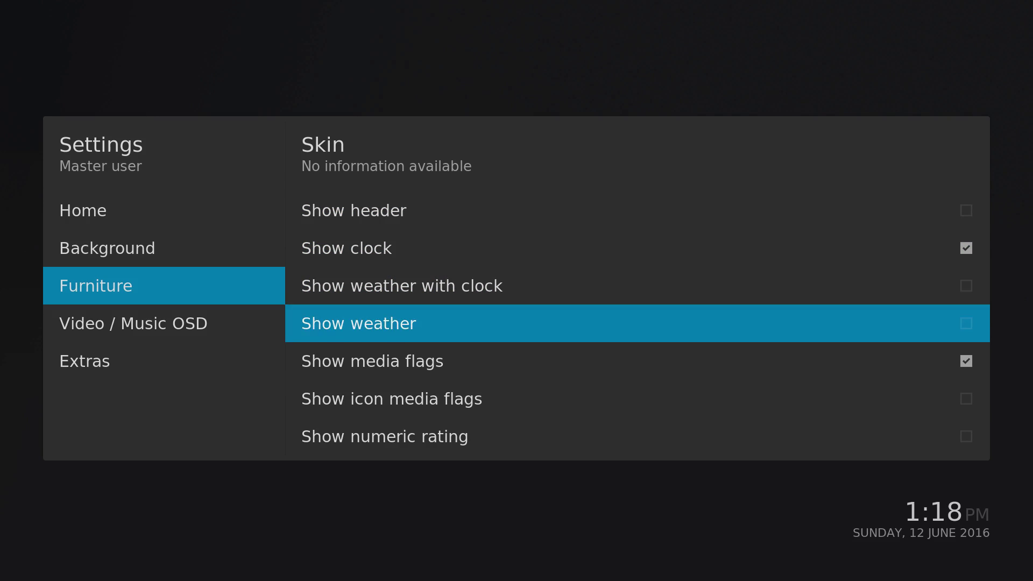
key(Down)
key(Down)
key(Down)
key(Down)
key(Down)
key(Down)
key(Down)
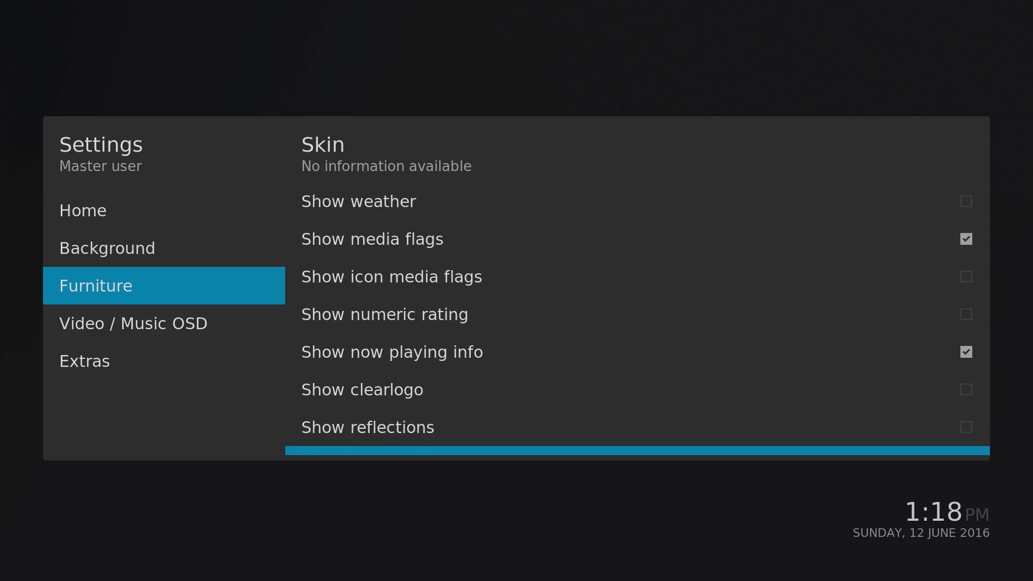
key(Down)
key(Up)
key(Up)
key(Up)
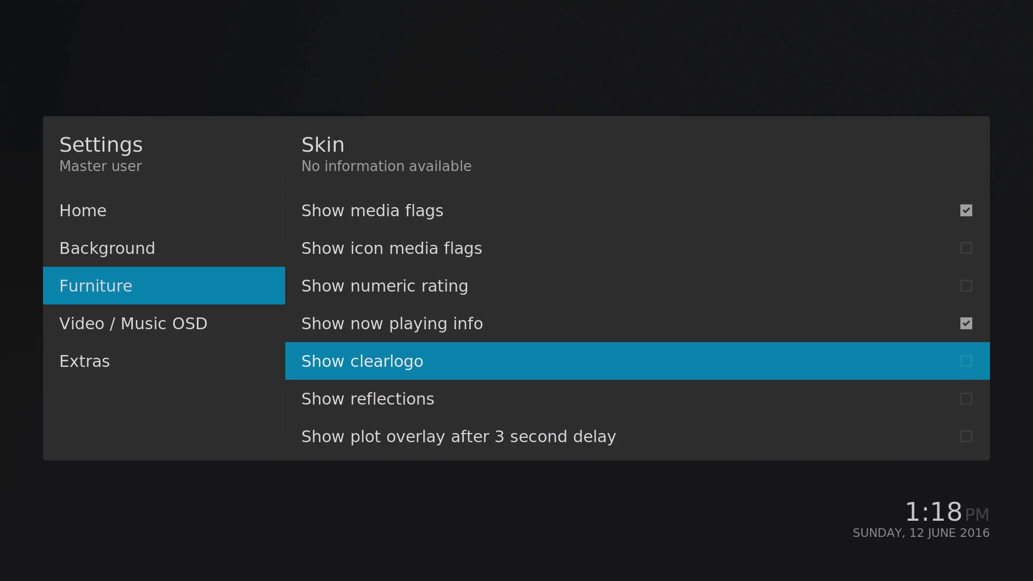
key(Down)
key(Down)
- Look over the Video/Music OSD options, then exit skin settings to the home screen
key(Left)
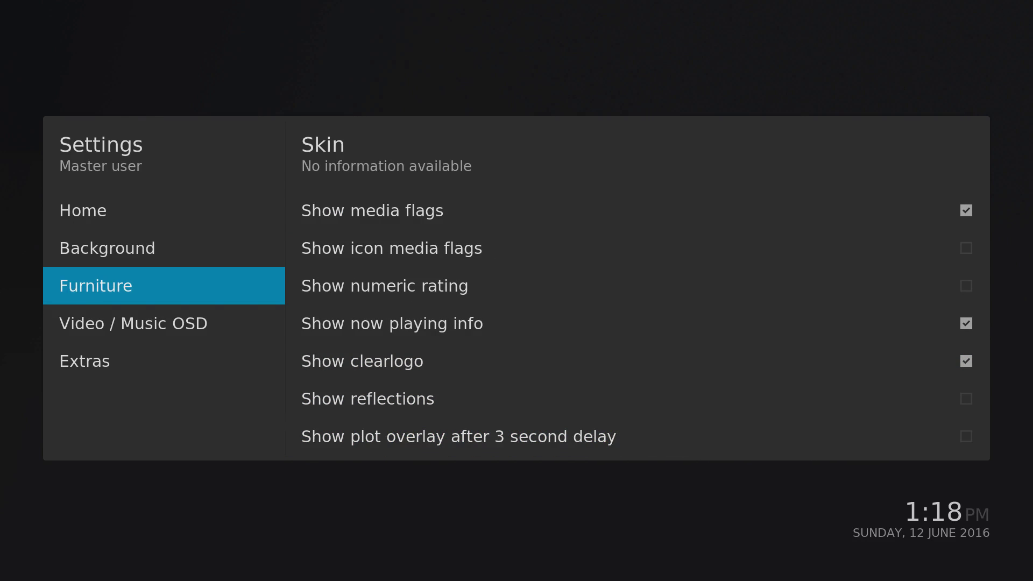
key(Down)
key(Down)
key(Up)
key(Up)
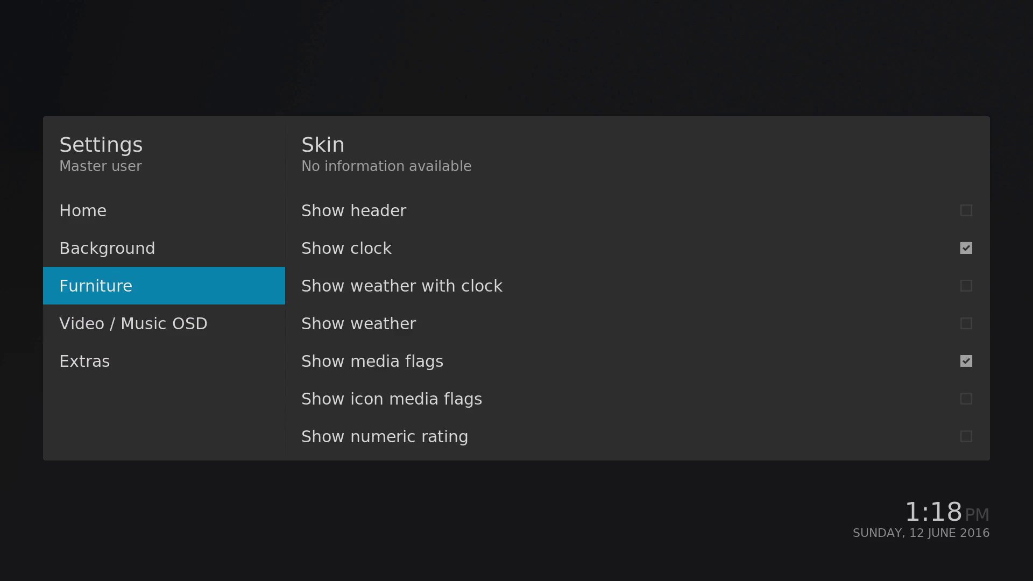
key(Up)
key(Up)
key(Escape)
key(Escape)
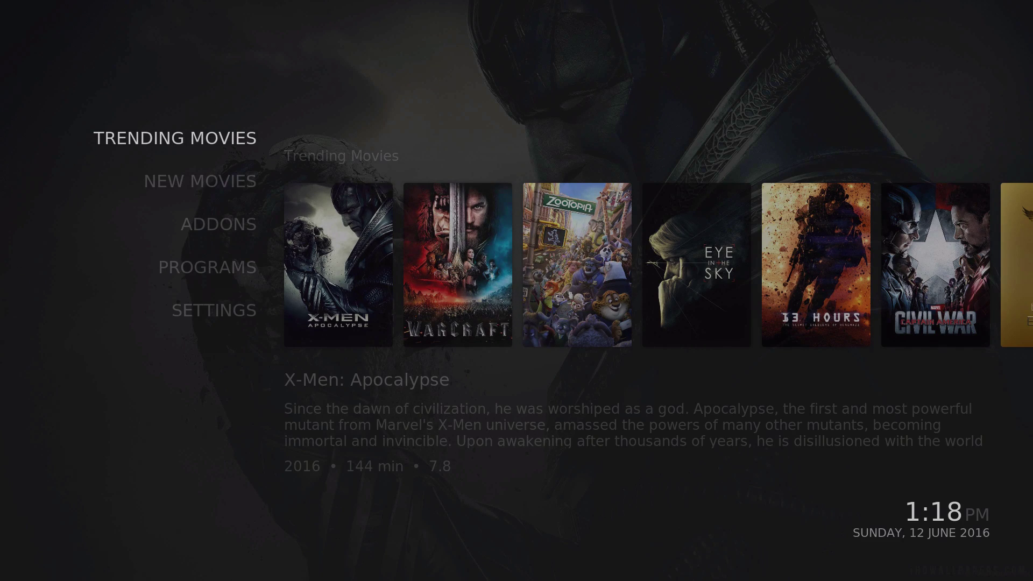
key(Down)
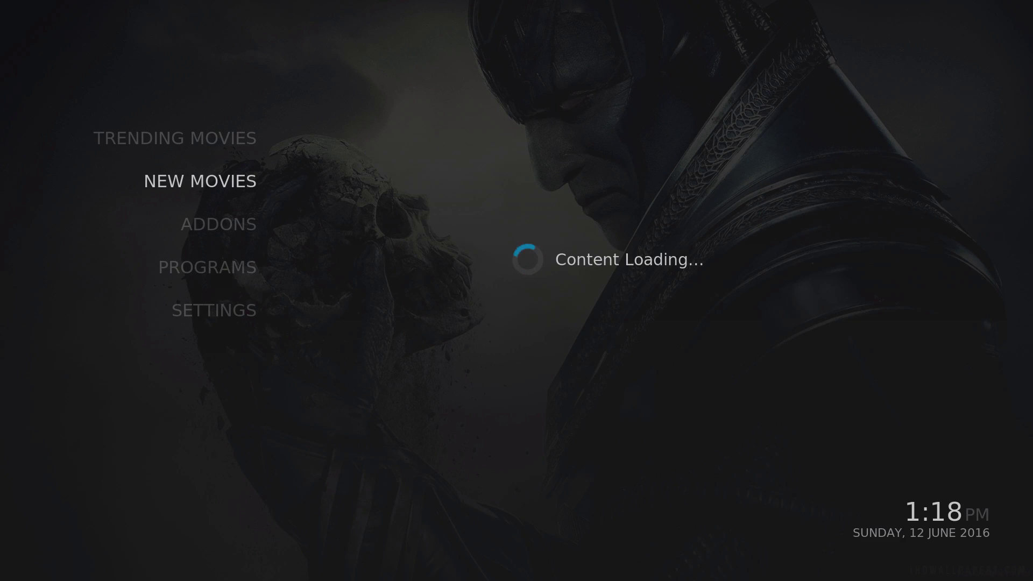
key(Right)
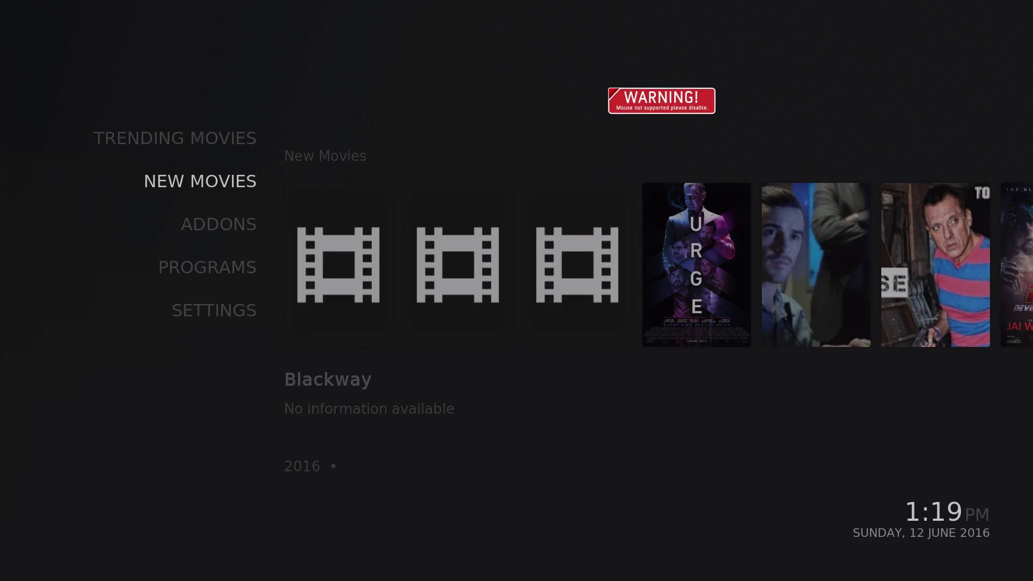
key(Up)
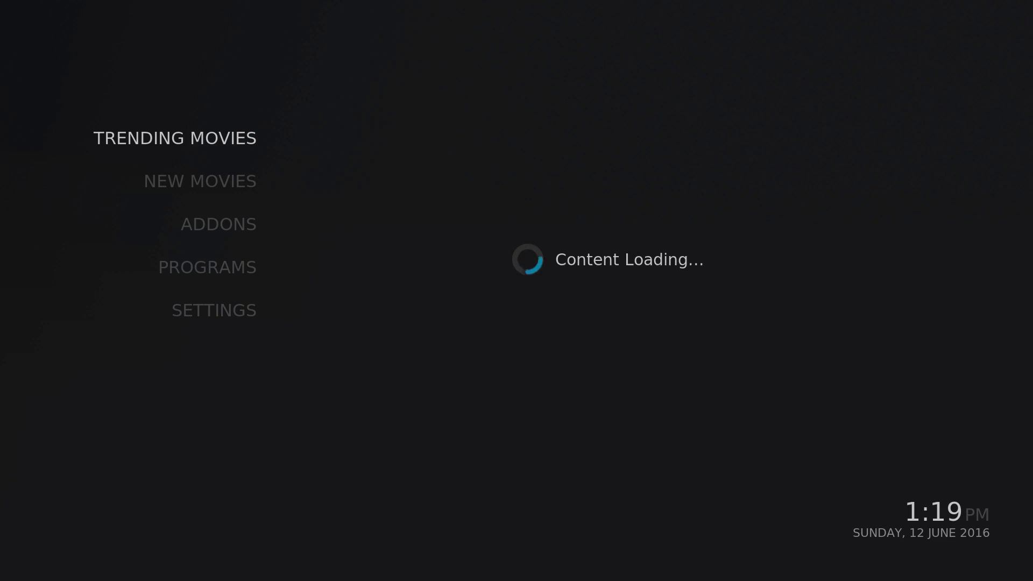
key(Down)
key(Down)
key(Down)
key(Down)
key(Down)
key(Down)
key(Down)
key(Down)
key(Down)
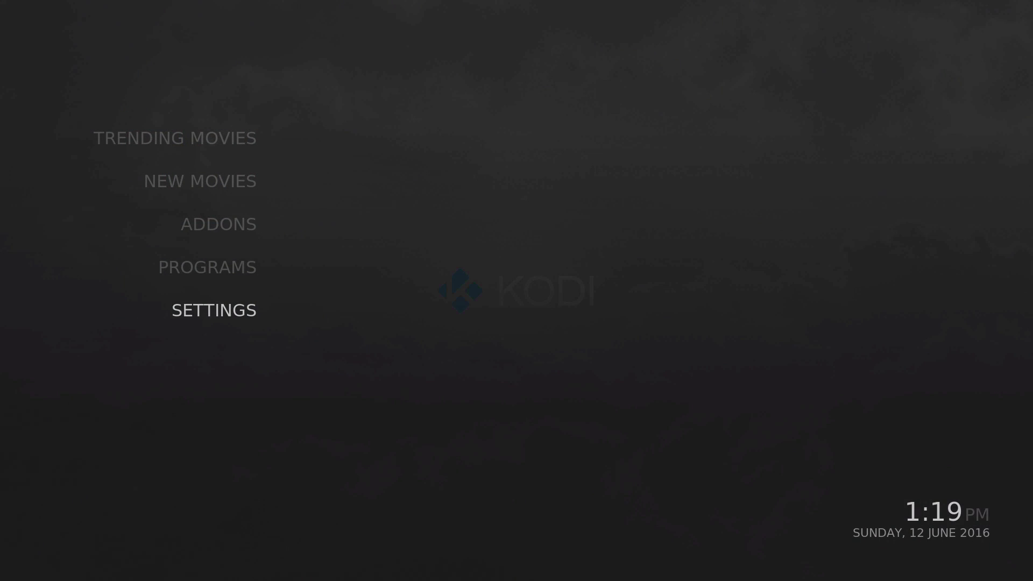
- Go to Settings > Skin settings > Customise home menu
key(Return)
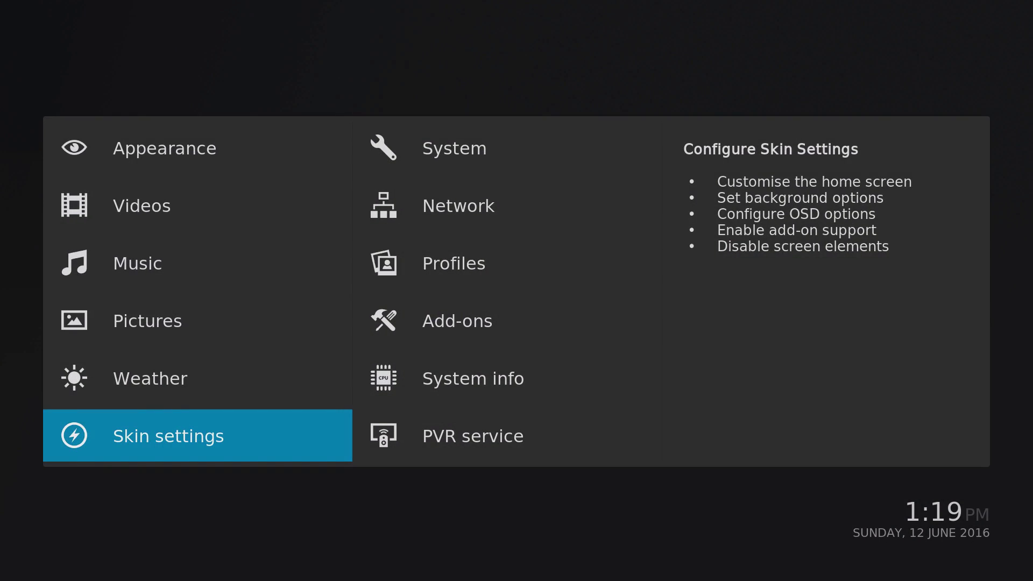
key(Return)
key(Right)
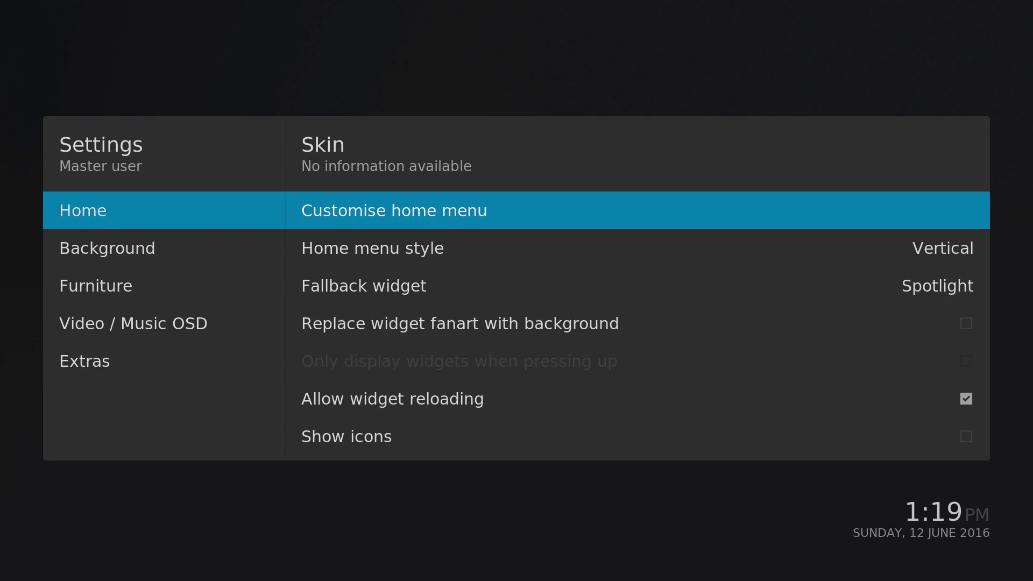
key(Return)
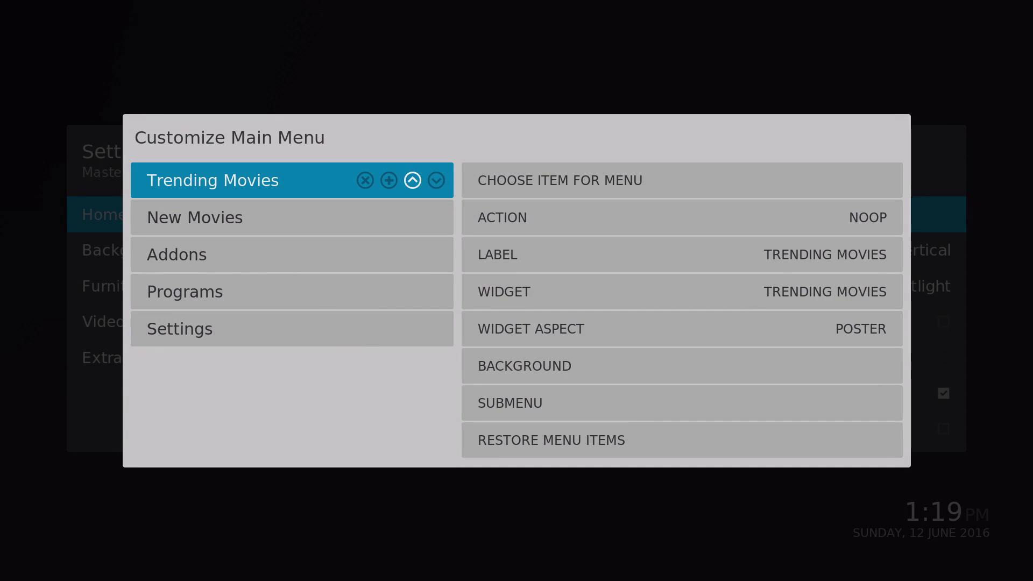
- Move Trending Movies below New Movies, then shift it back up the menu
key(Right)
key(Return)
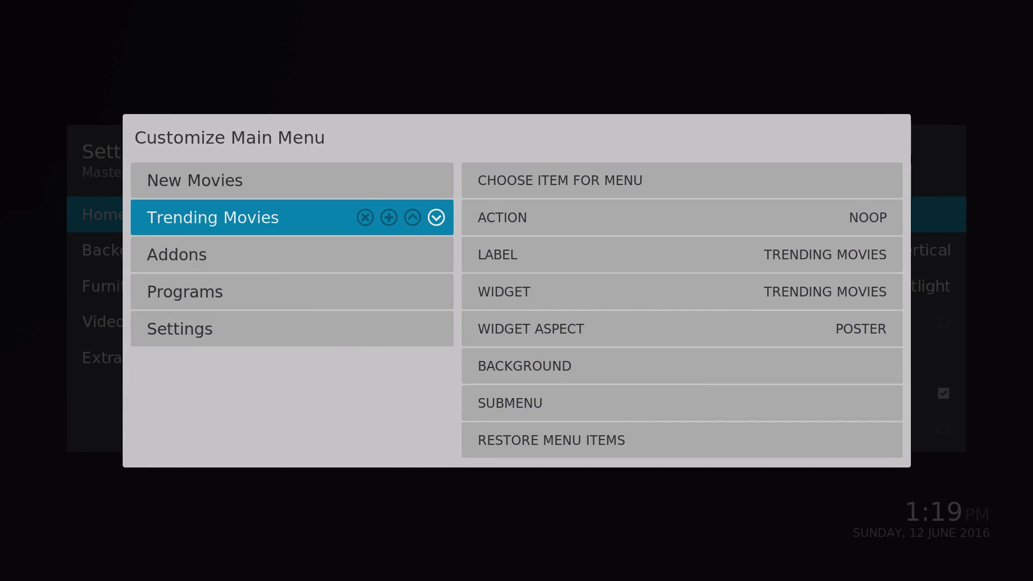
key(Return)
key(Return)
key(Return)
key(Left)
key(Return)
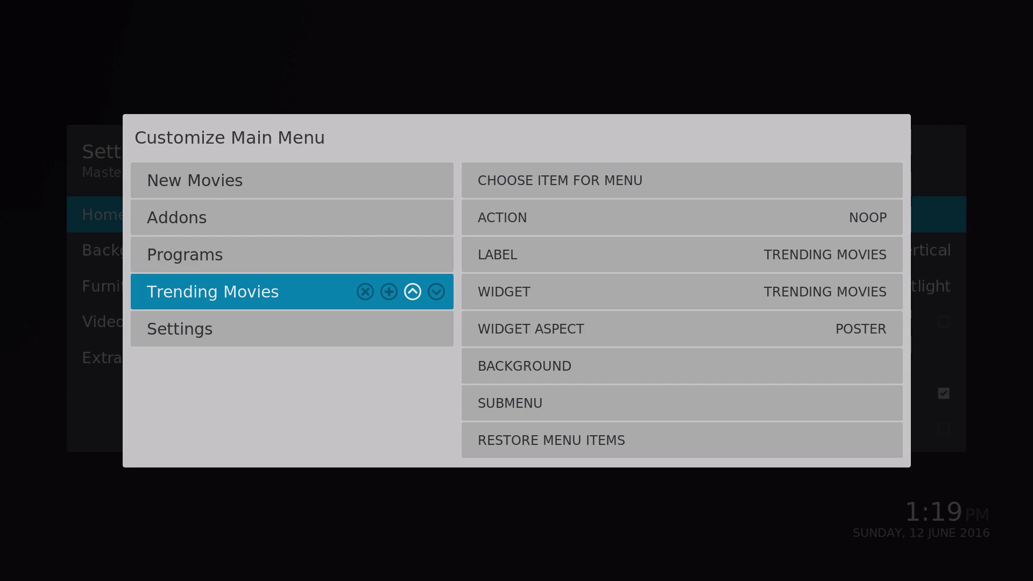
key(Return)
key(Return)
key(Return)
- Inspect the New Movies menu item's settings
key(Right)
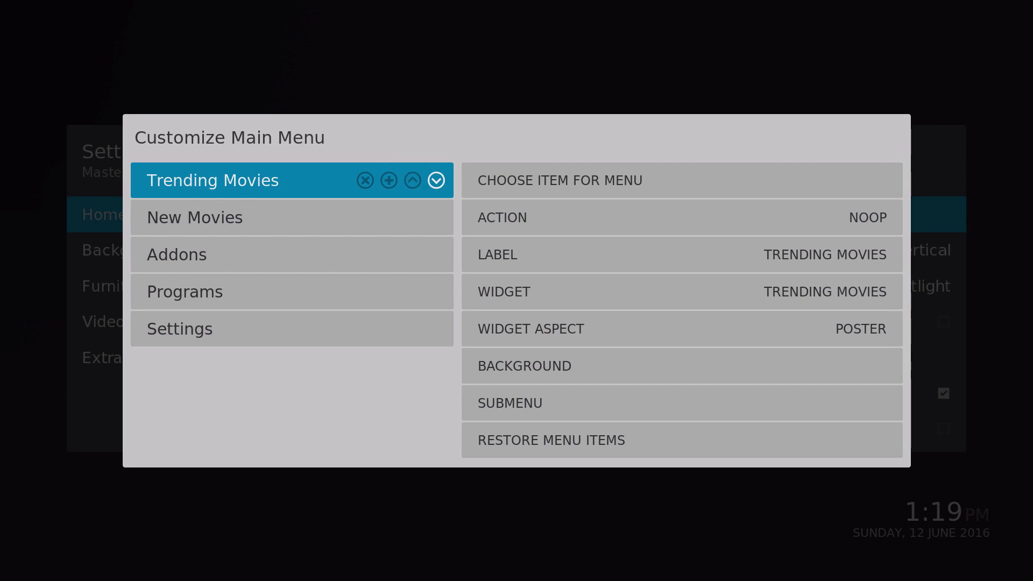
key(Down)
key(Right)
key(Down)
key(Down)
- Add a new blank menu item after Settings
key(Left)
key(Down)
key(Down)
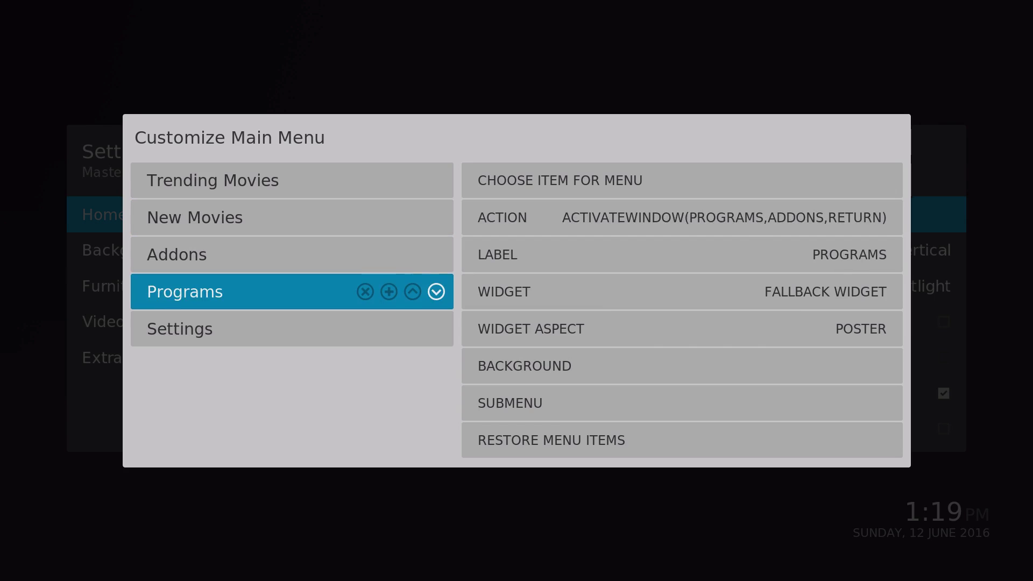
key(Down)
key(Left)
key(Left)
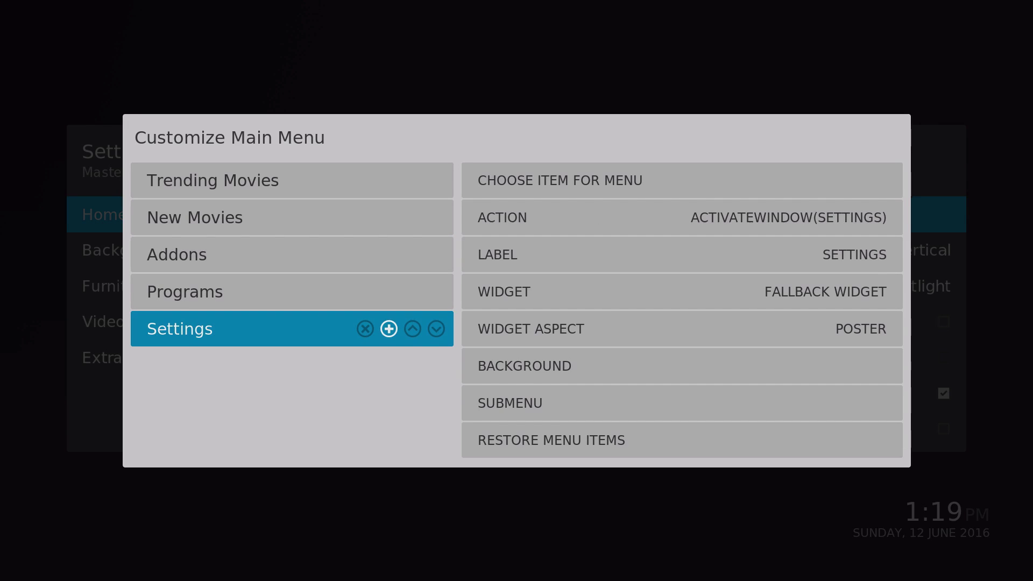
key(Return)
key(Right)
key(Right)
key(Right)
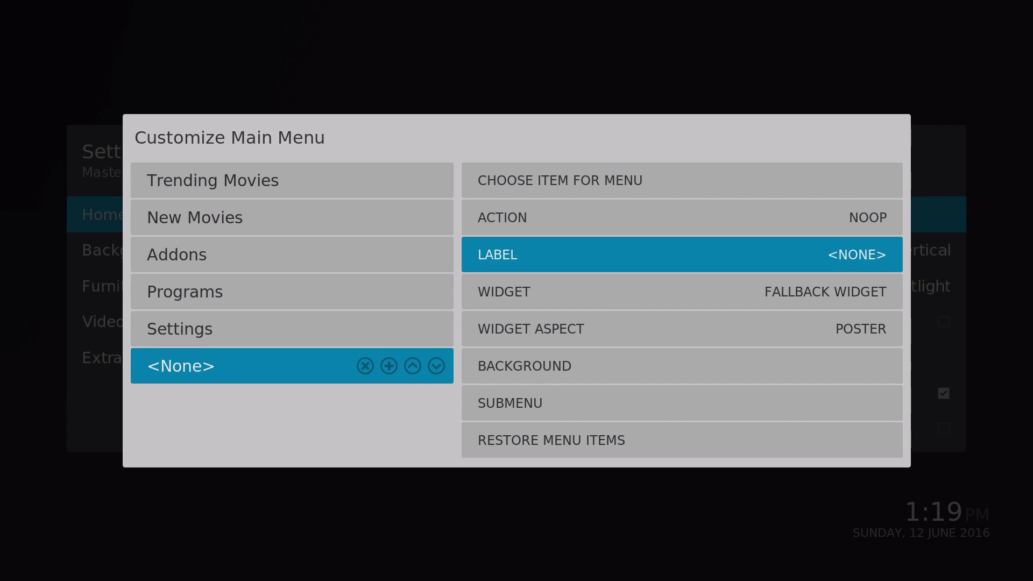
- Set the new menu item to the Kodi Command 'Quit'
key(Up)
key(Up)
key(Return)
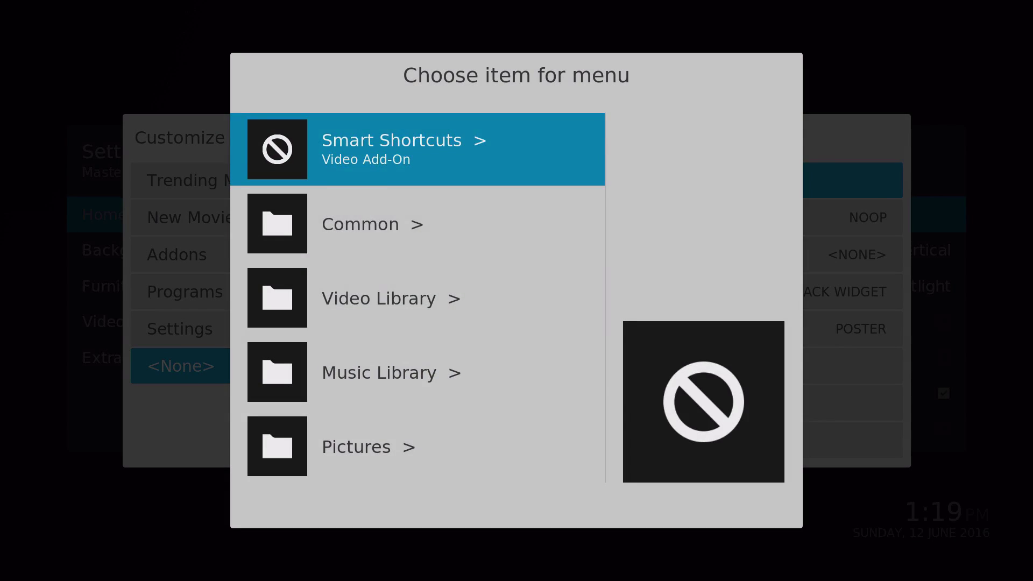
key(Down)
key(Down)
key(Down)
key(Down)
key(Down)
key(Down)
key(Down)
key(Down)
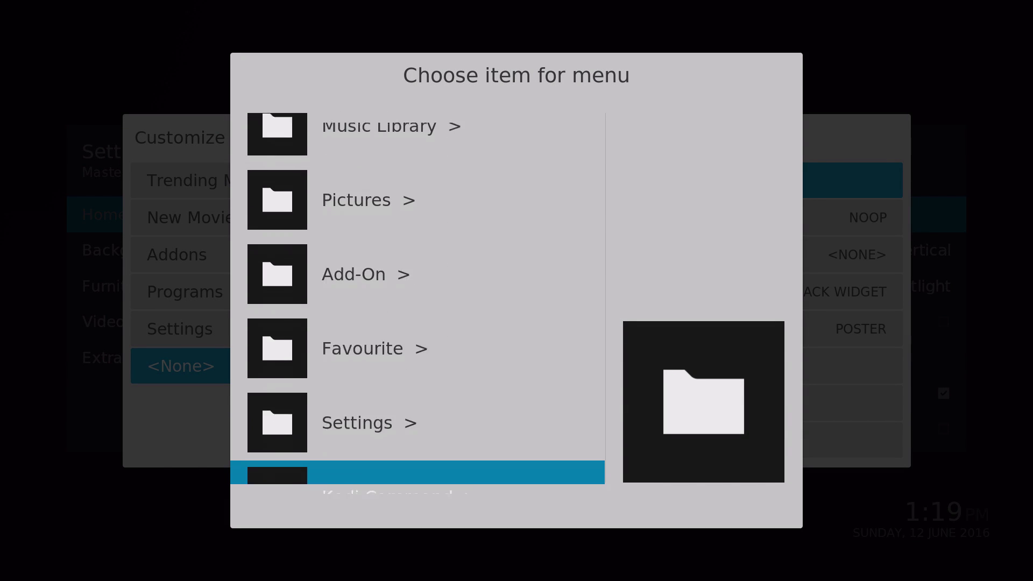
key(Return)
key(Down)
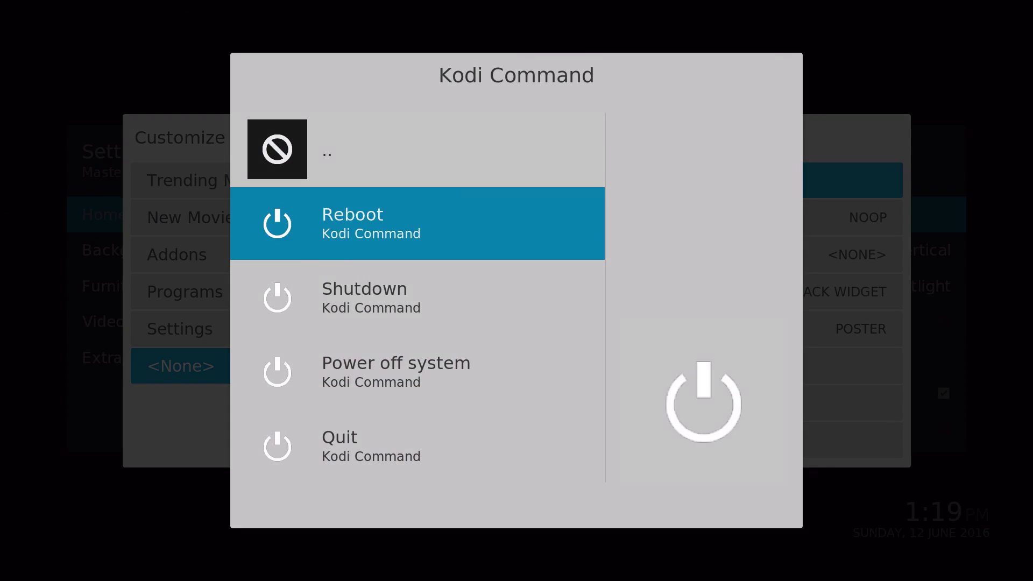
key(Down)
key(Down)
key(Down)
key(Return)
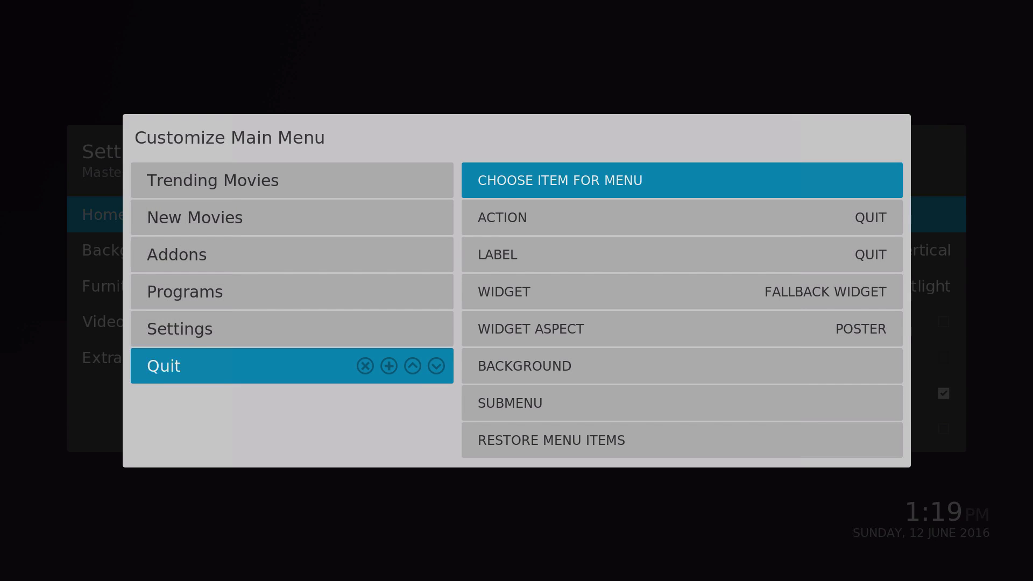
- Insert a blank item after Programs and open its submenu editor
key(Left)
key(Left)
key(Left)
key(Left)
key(Up)
key(Up)
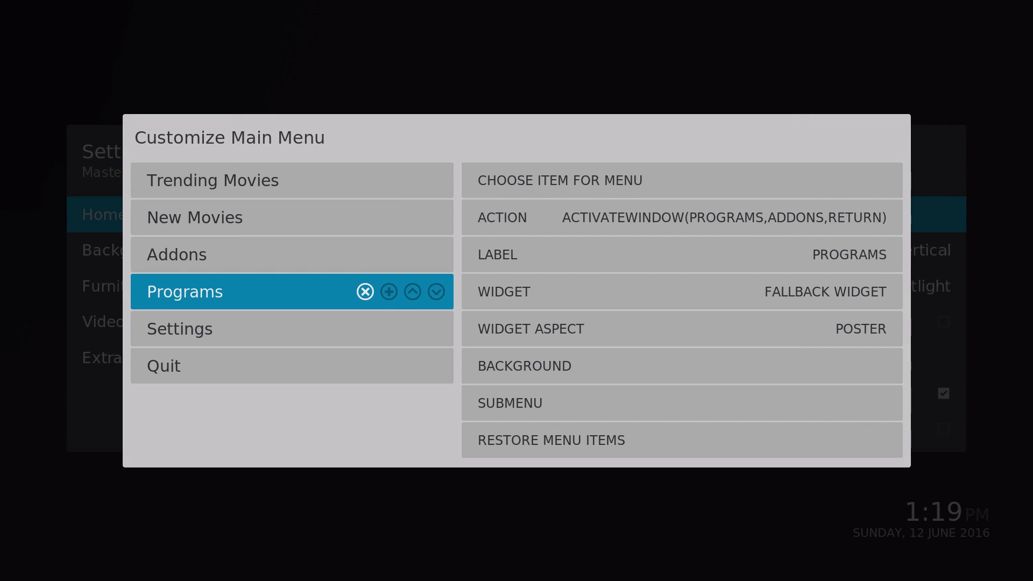
key(Right)
key(Right)
key(Right)
key(Left)
key(Right)
key(Down)
key(Down)
key(Left)
key(Left)
key(Left)
key(Return)
key(Right)
key(Right)
key(Right)
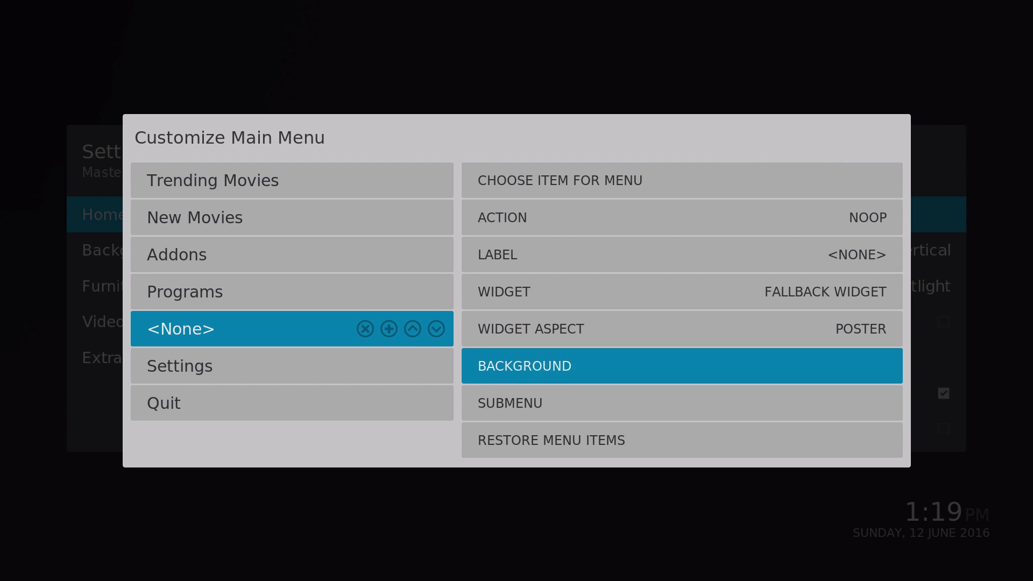
key(Down)
key(Return)
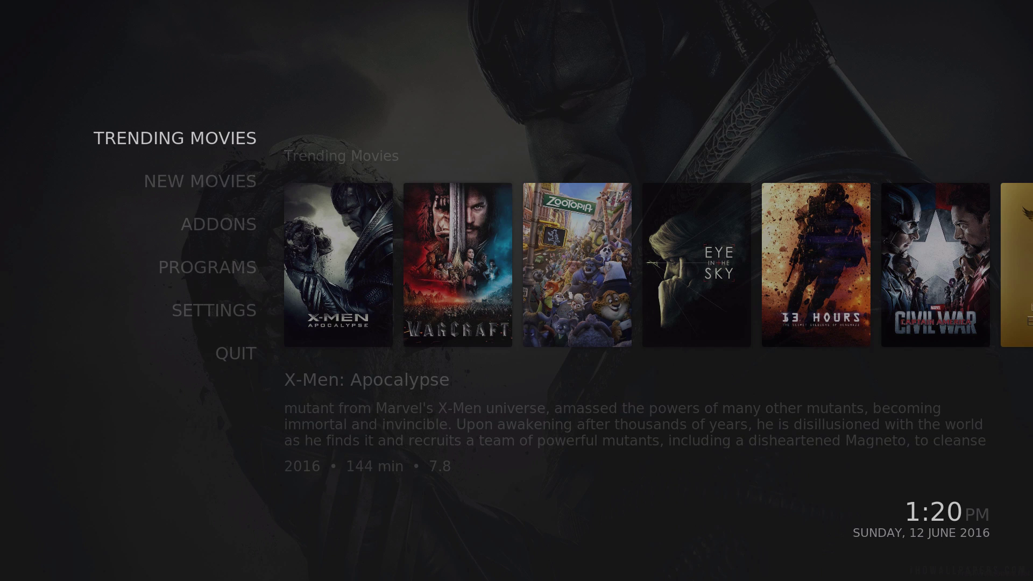
key(Right)
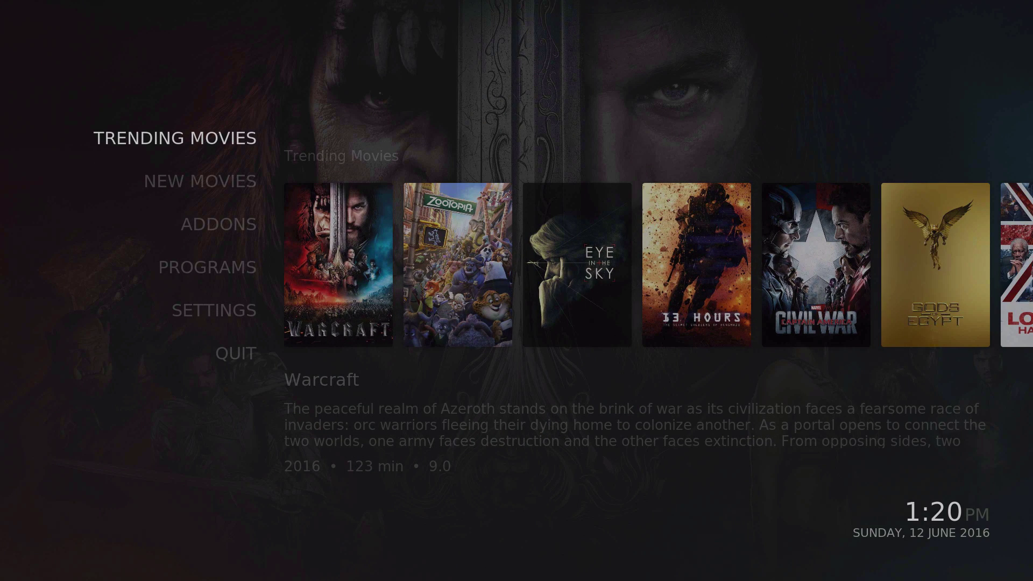